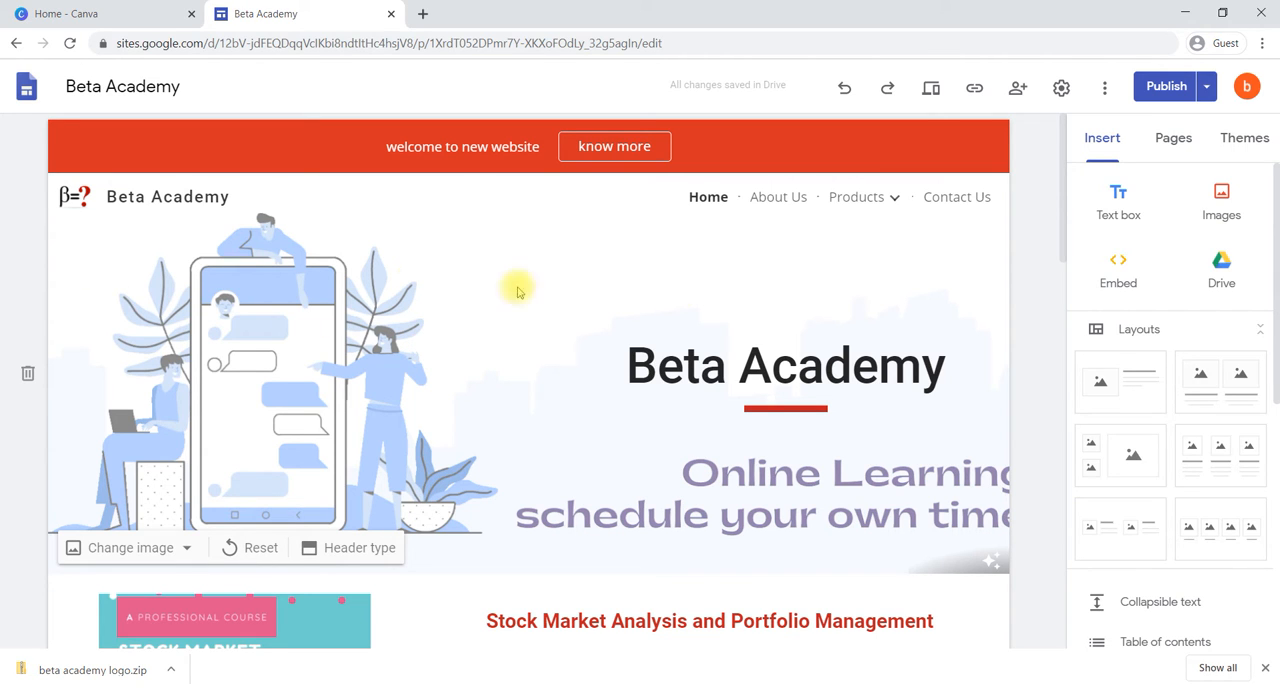
# Step: Switch to Canva and look through the new-design types for "logo" and "bann"
pyautogui.click(130, 10)
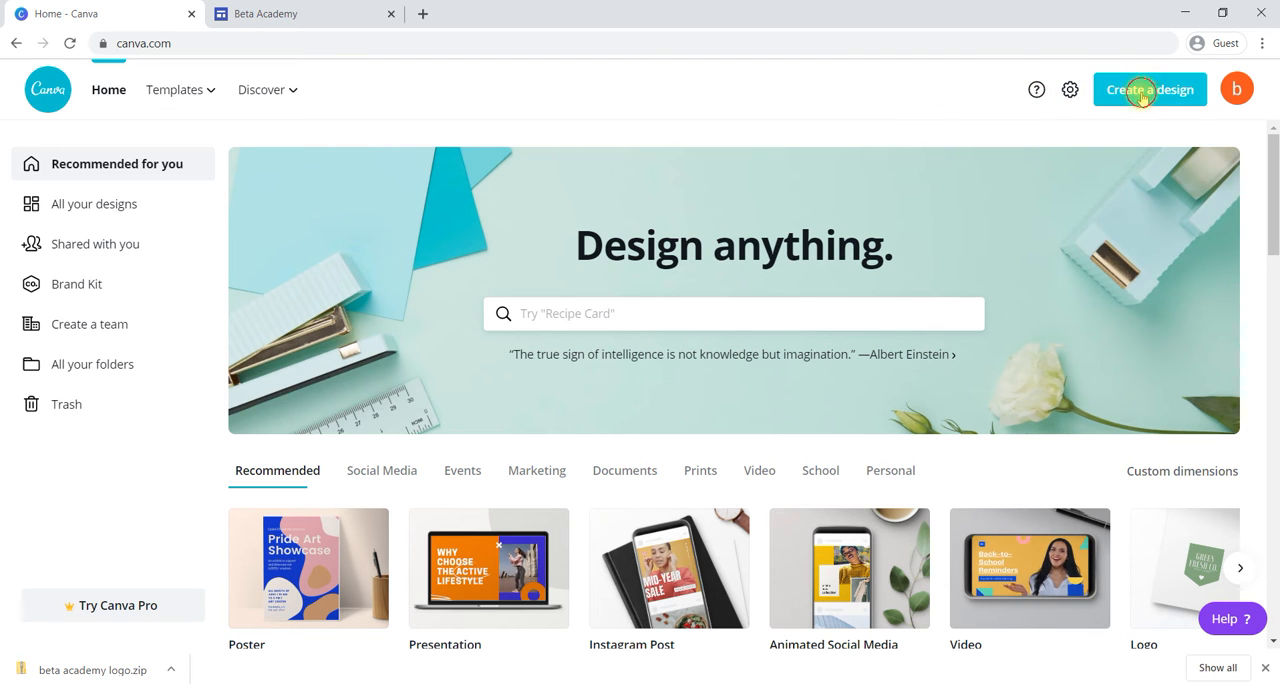
pyautogui.click(1142, 92)
pyautogui.write('logo')
pyautogui.doubleClick(972, 133)
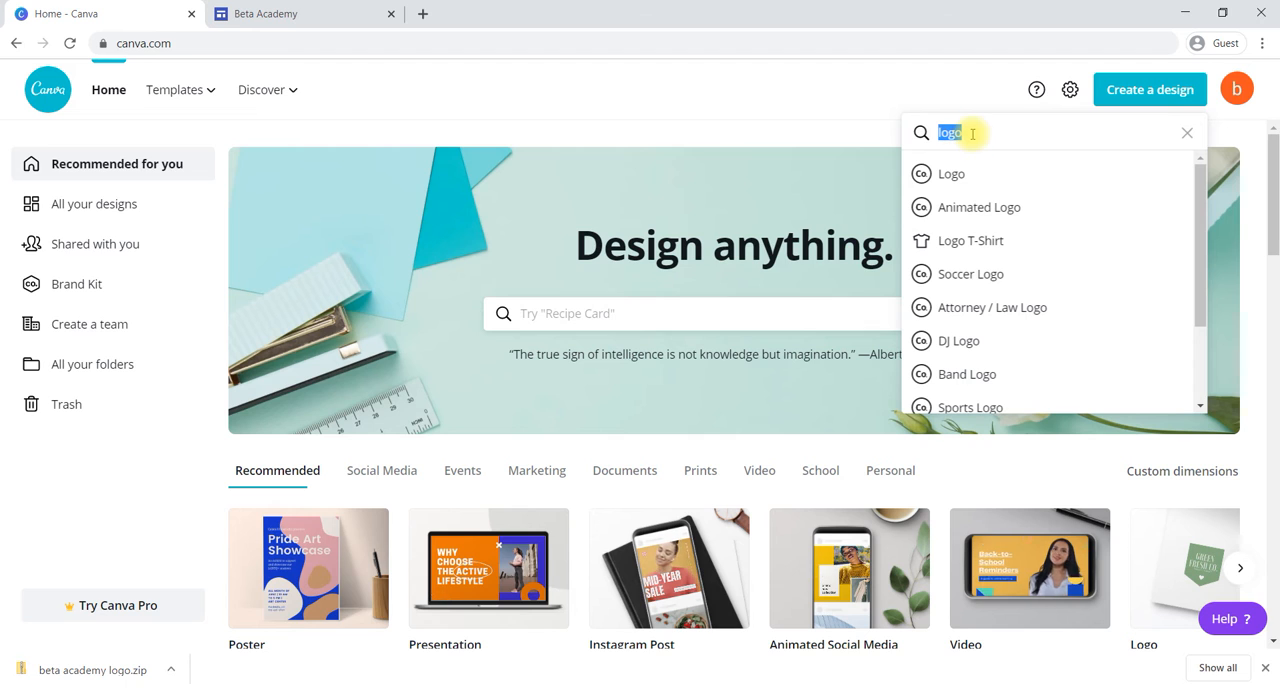
pyautogui.write('ban')
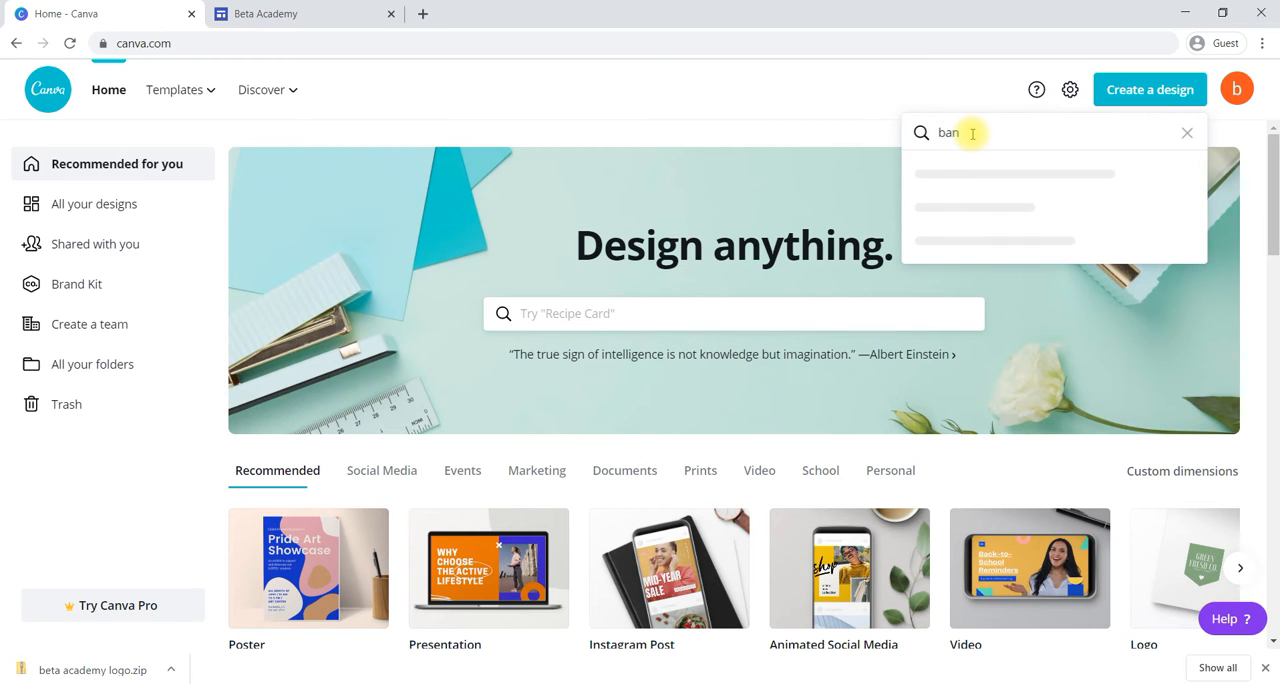
pyautogui.write('n')
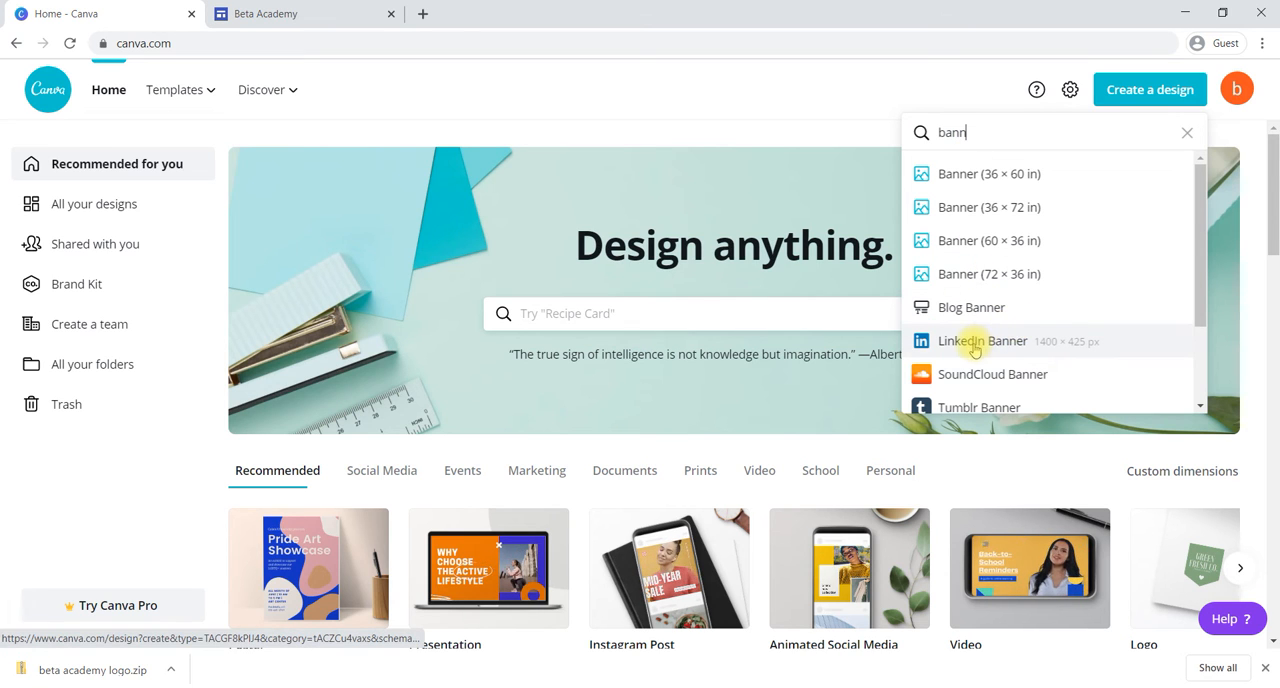
pyautogui.scroll(-2, 1034, 349)
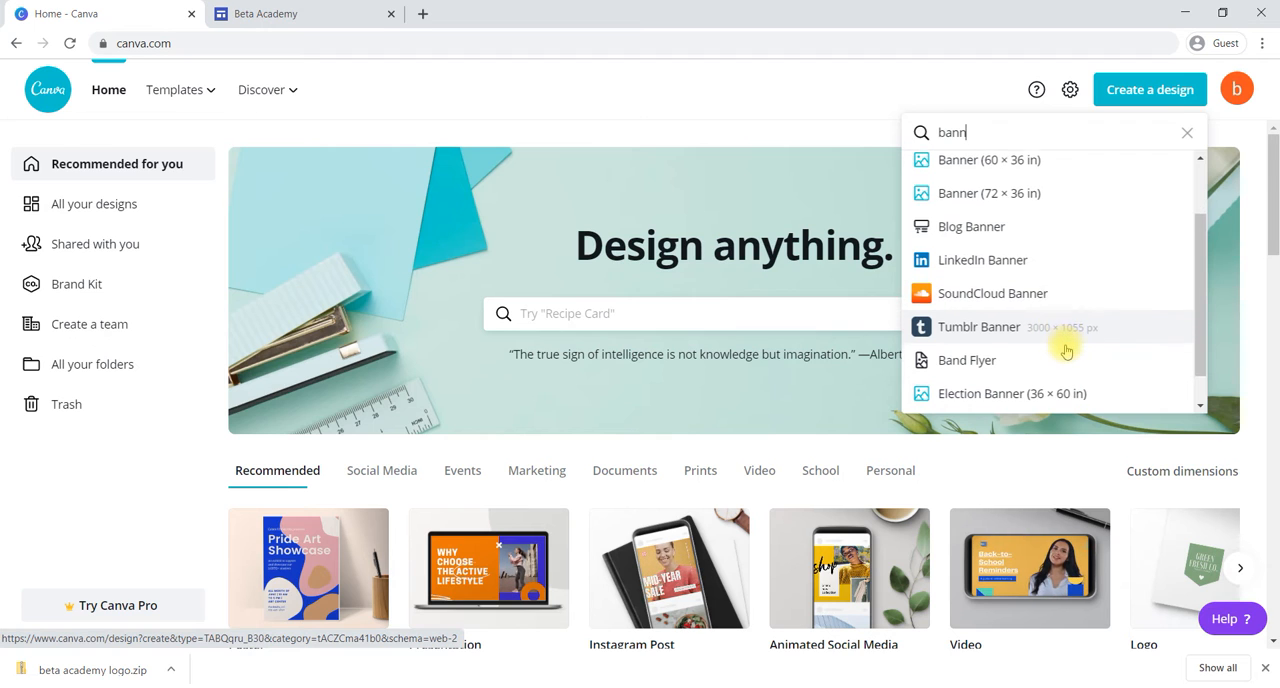
pyautogui.scroll(-1, 1066, 348)
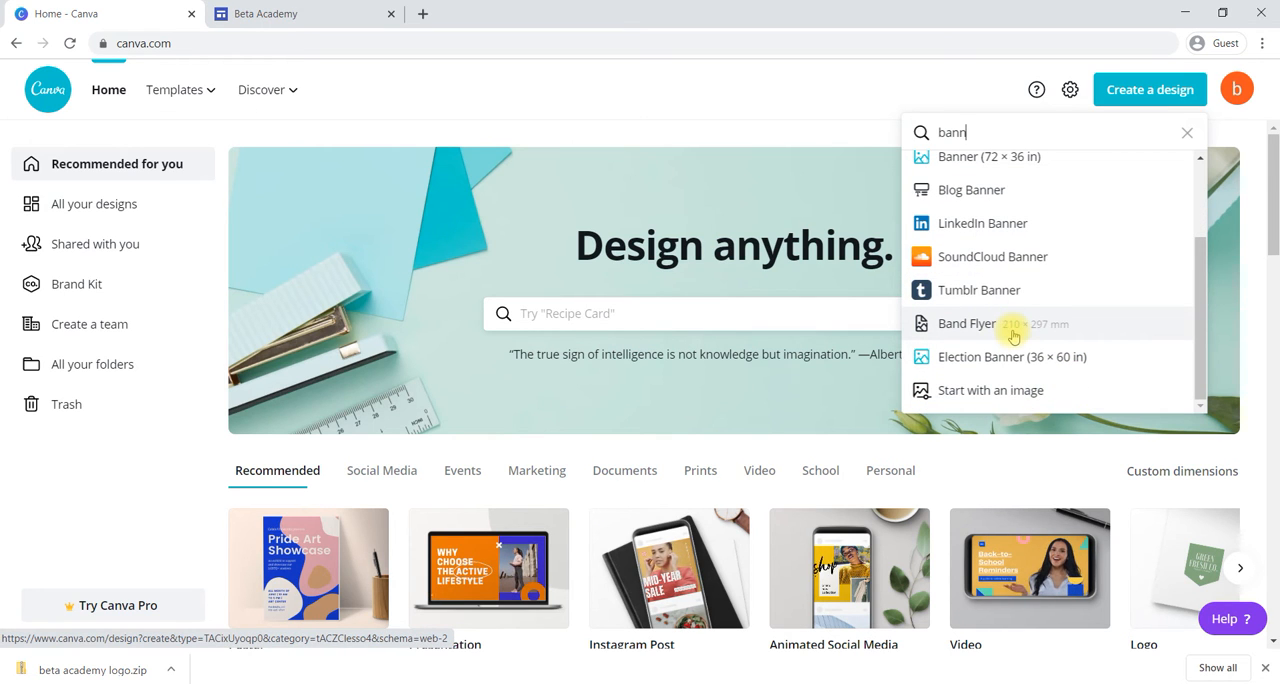
pyautogui.scroll(2, 1013, 337)
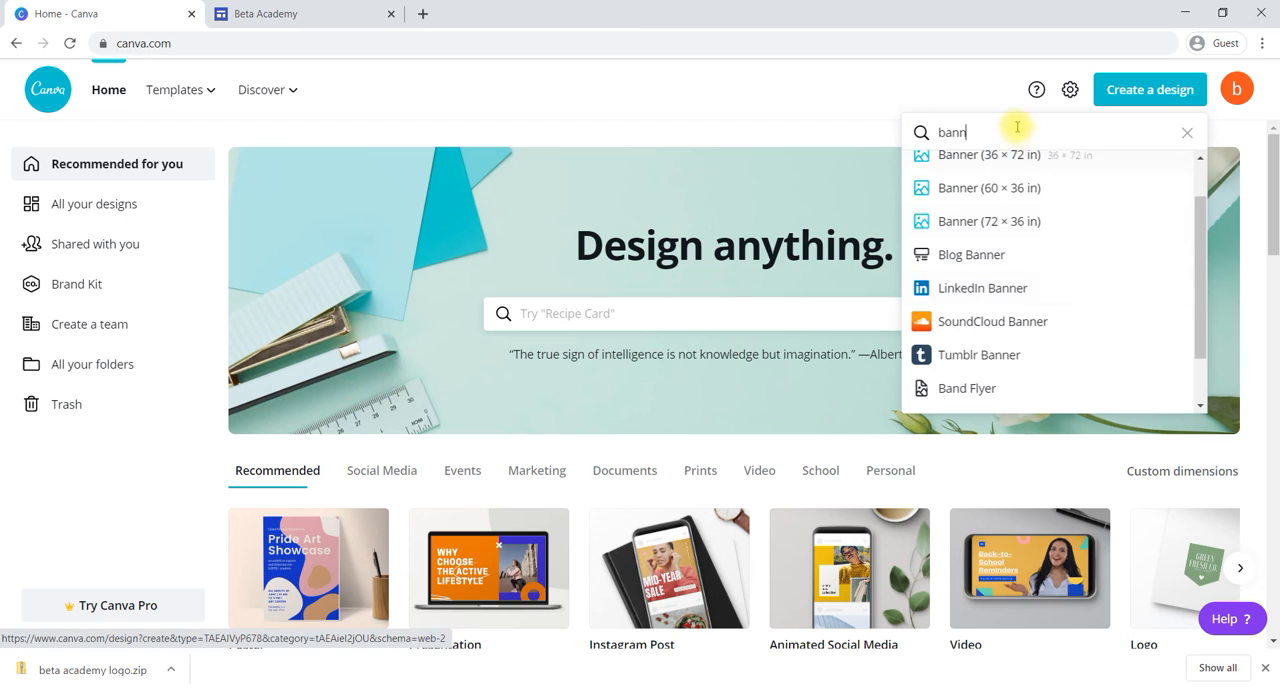
# Step: Search the design types for "fb ba" and create a blank Facebook Cover design
pyautogui.write('f')
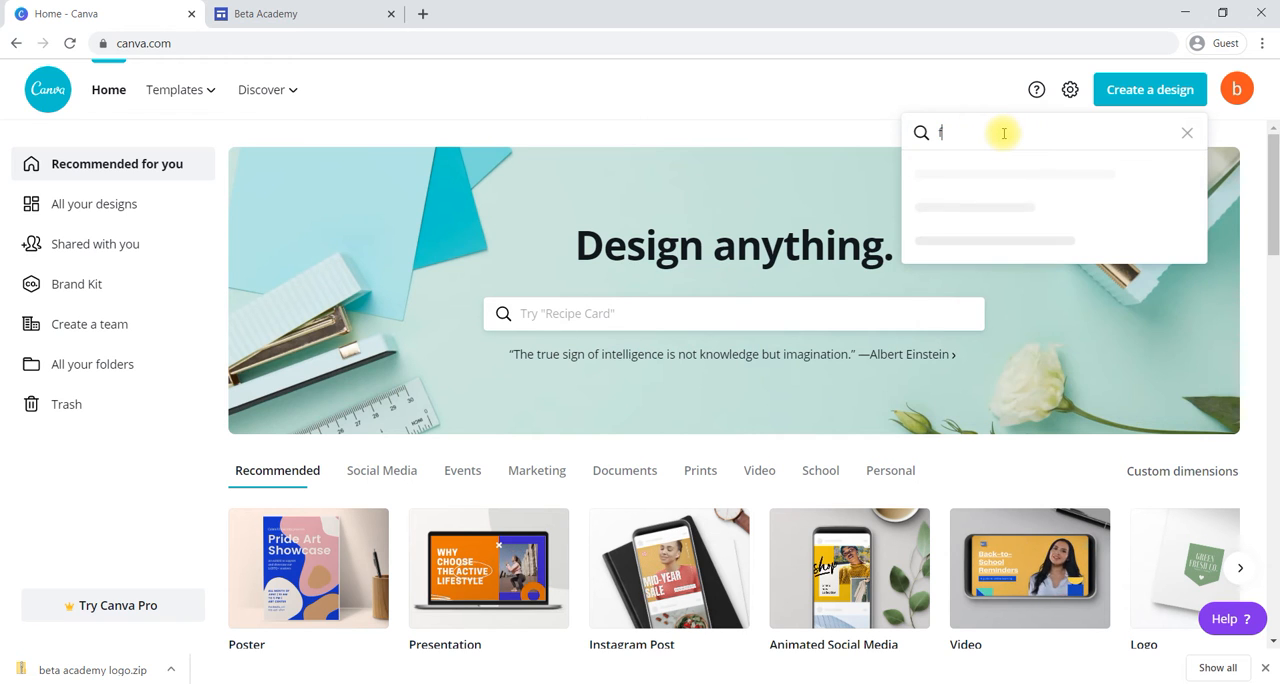
pyautogui.write('b ba')
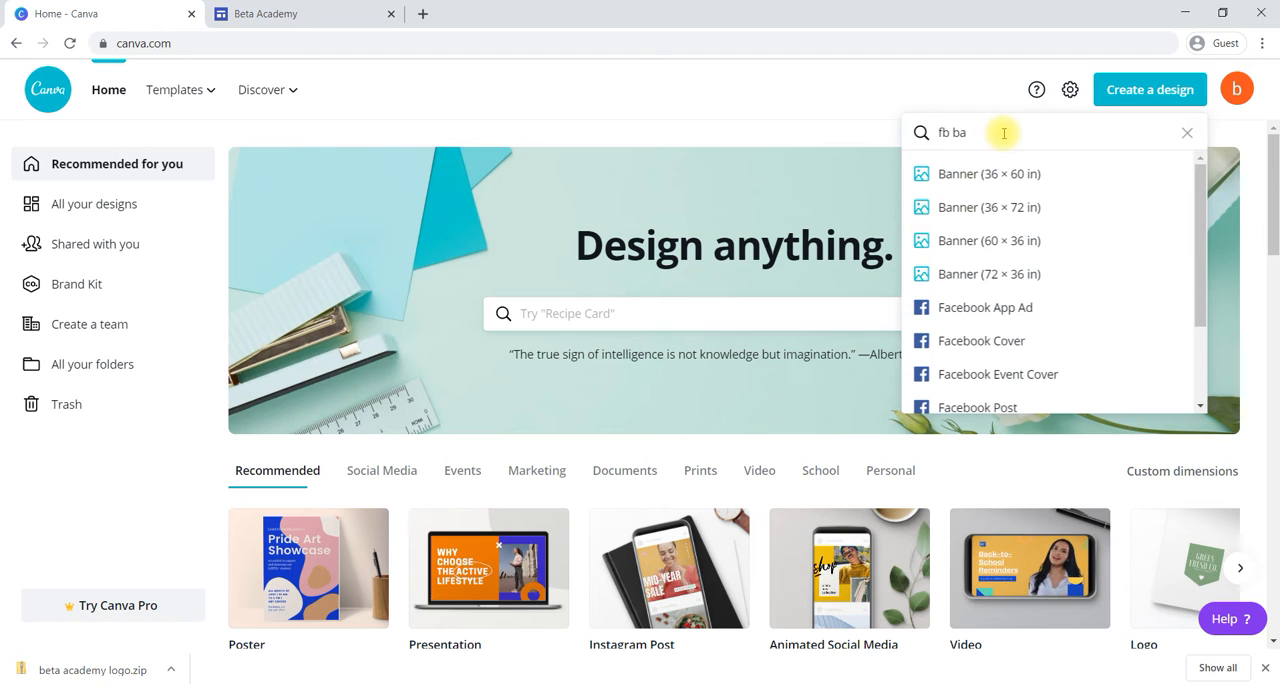
pyautogui.scroll(-1, 1040, 285)
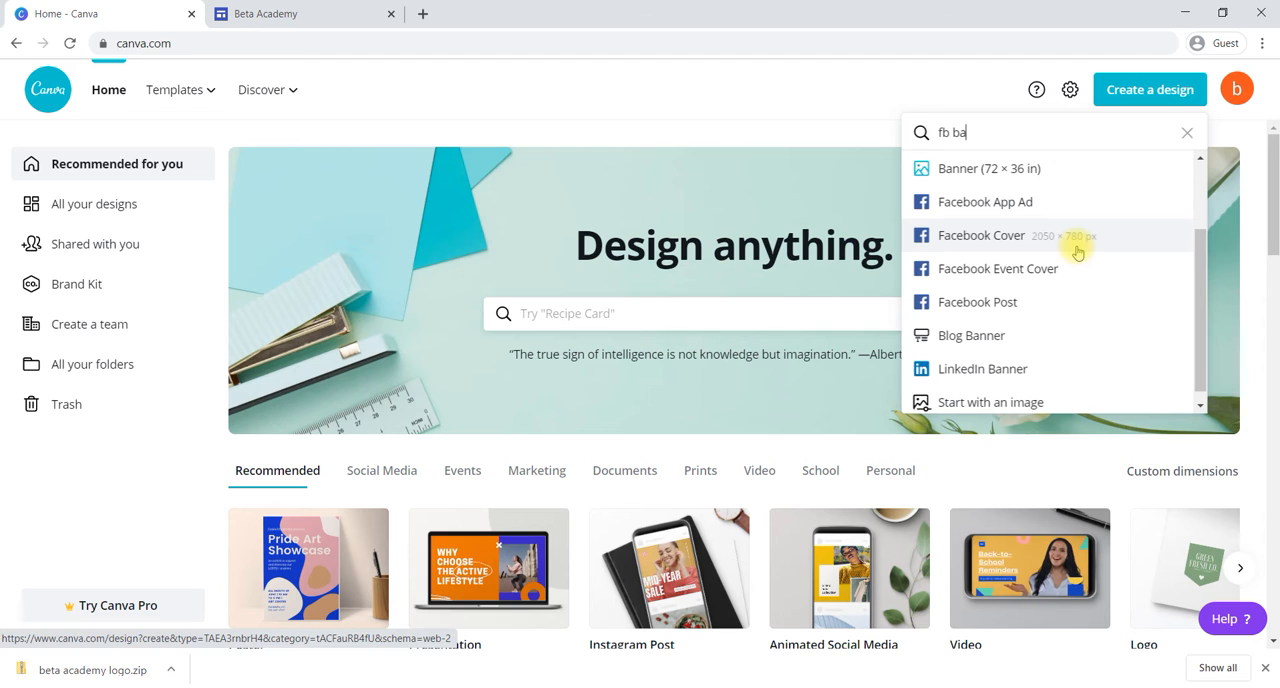
pyautogui.click(1068, 308)
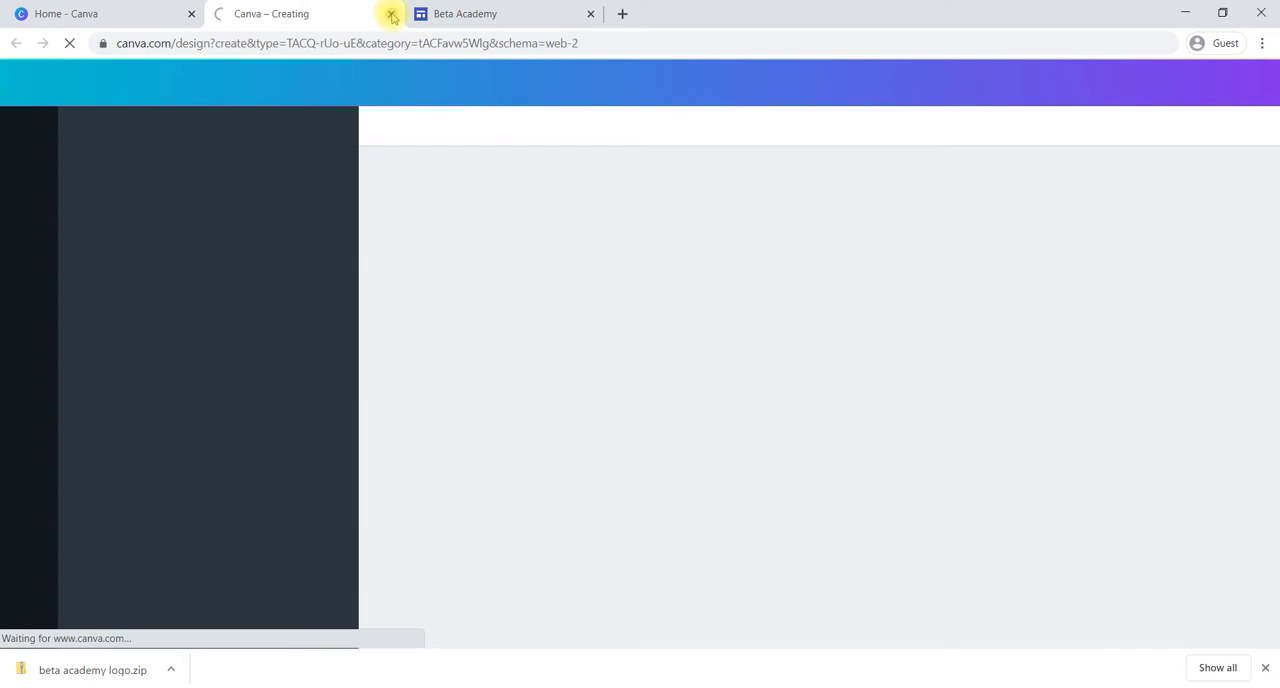
pyautogui.click(391, 14)
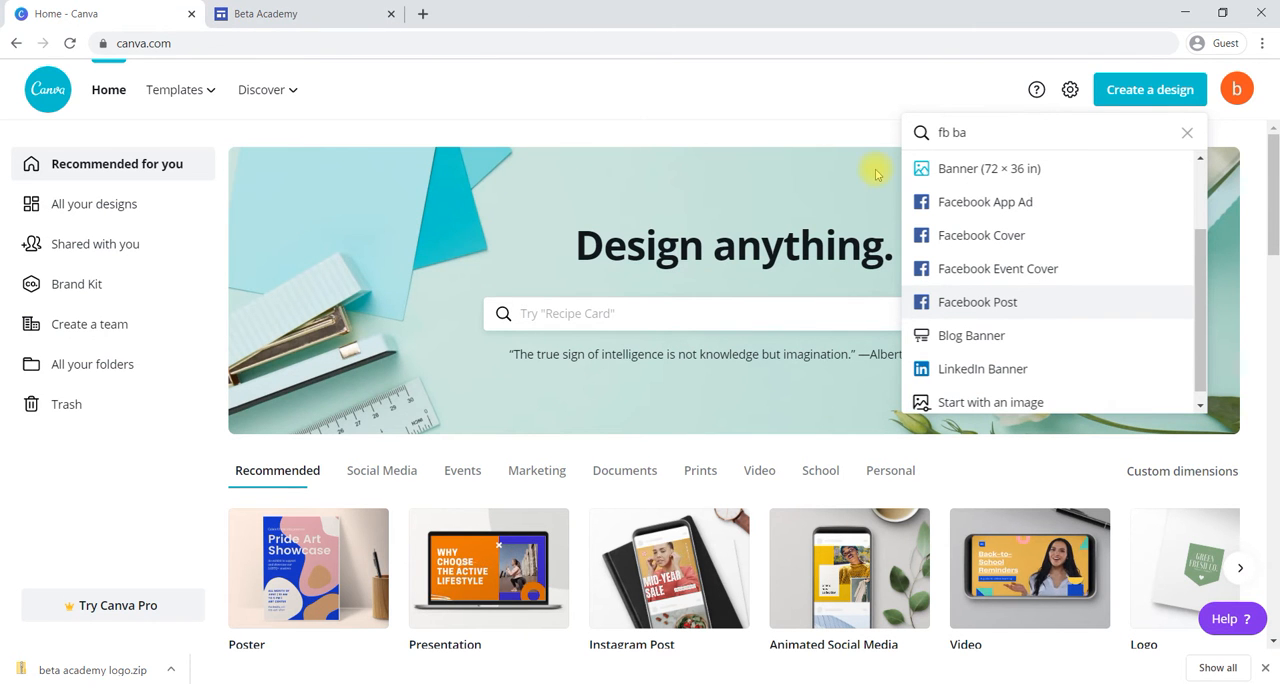
pyautogui.click(986, 240)
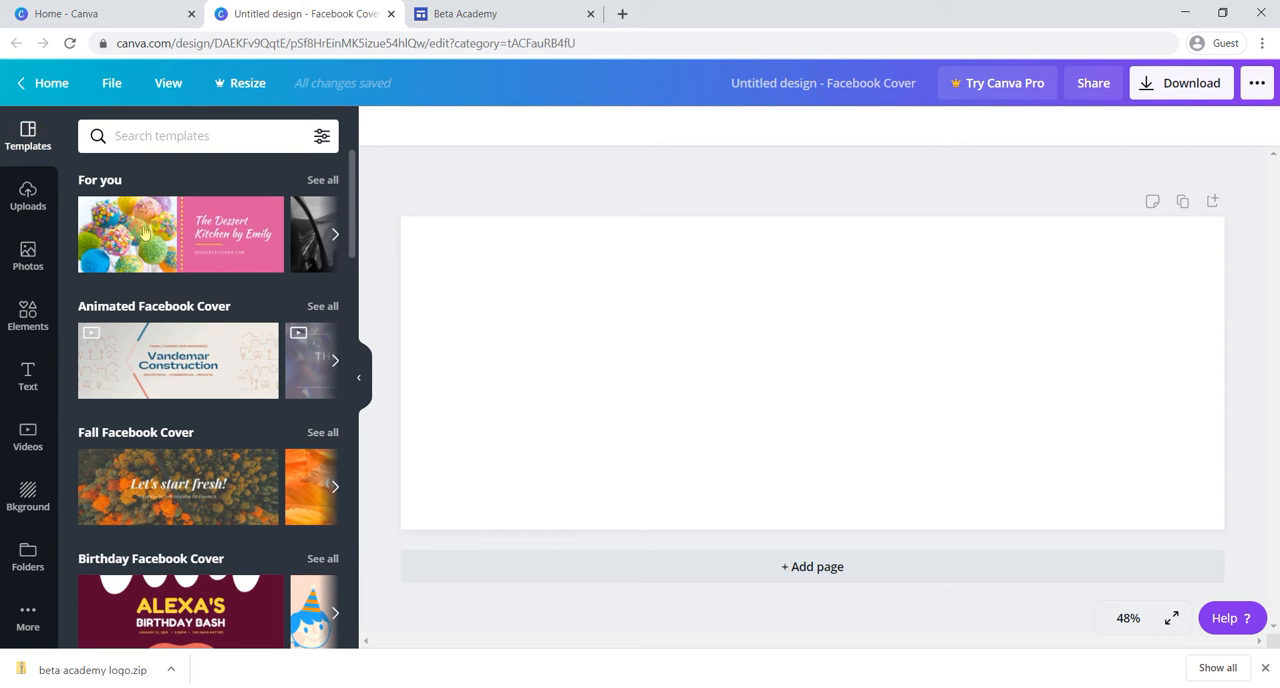
# Step: Browse the Facebook Cover templates and preview the pages of the orange "Buffet Birthday Blowout" template
pyautogui.scroll(-1, 226, 393)
pyautogui.scroll(-3, 226, 393)
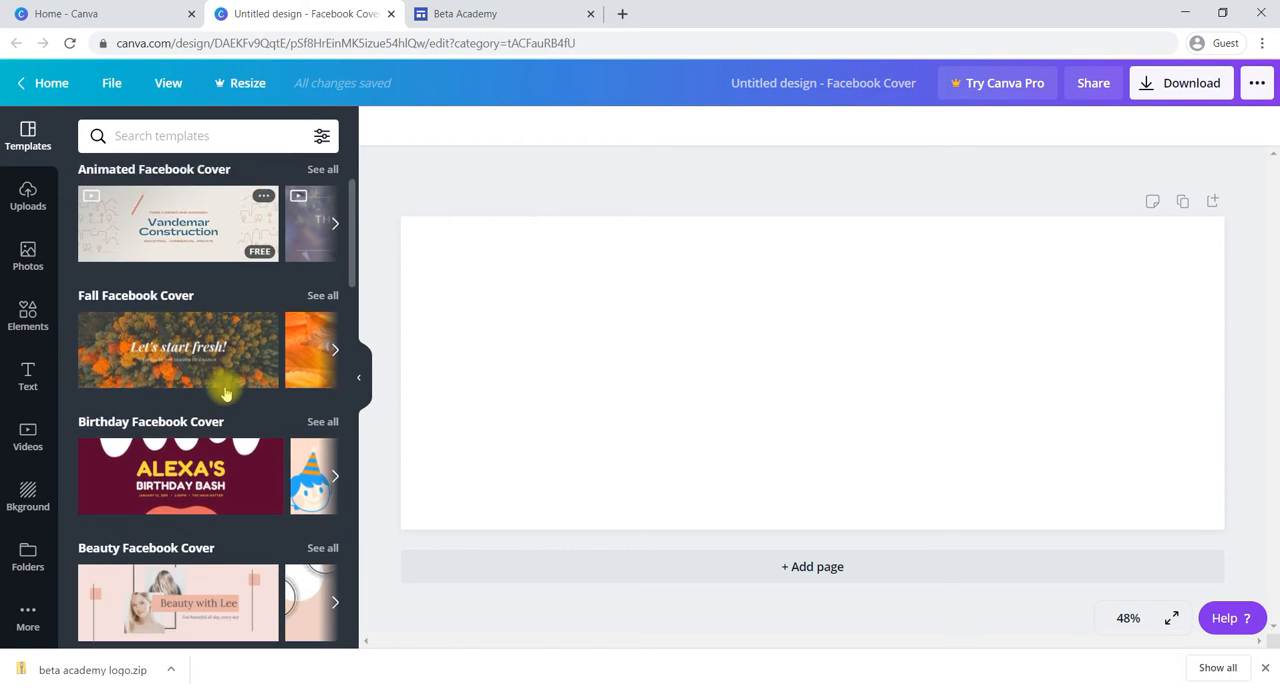
pyautogui.scroll(-2, 226, 393)
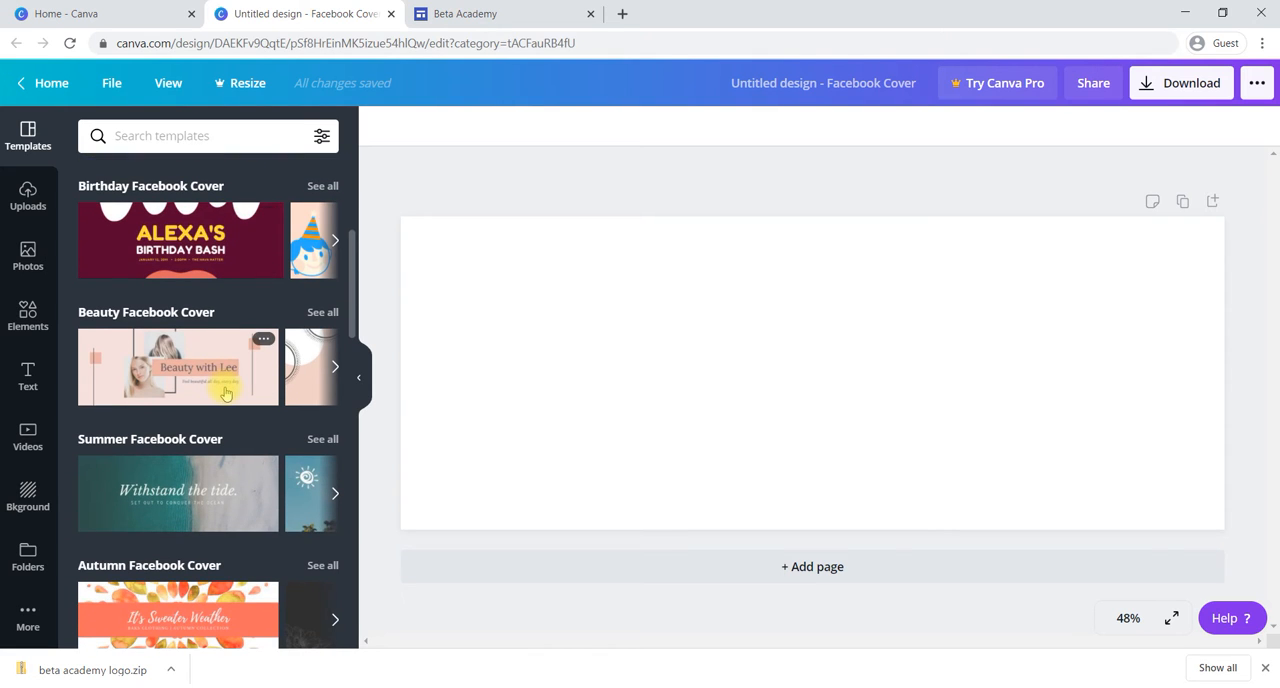
pyautogui.scroll(-1, 226, 393)
pyautogui.scroll(-1, 226, 393)
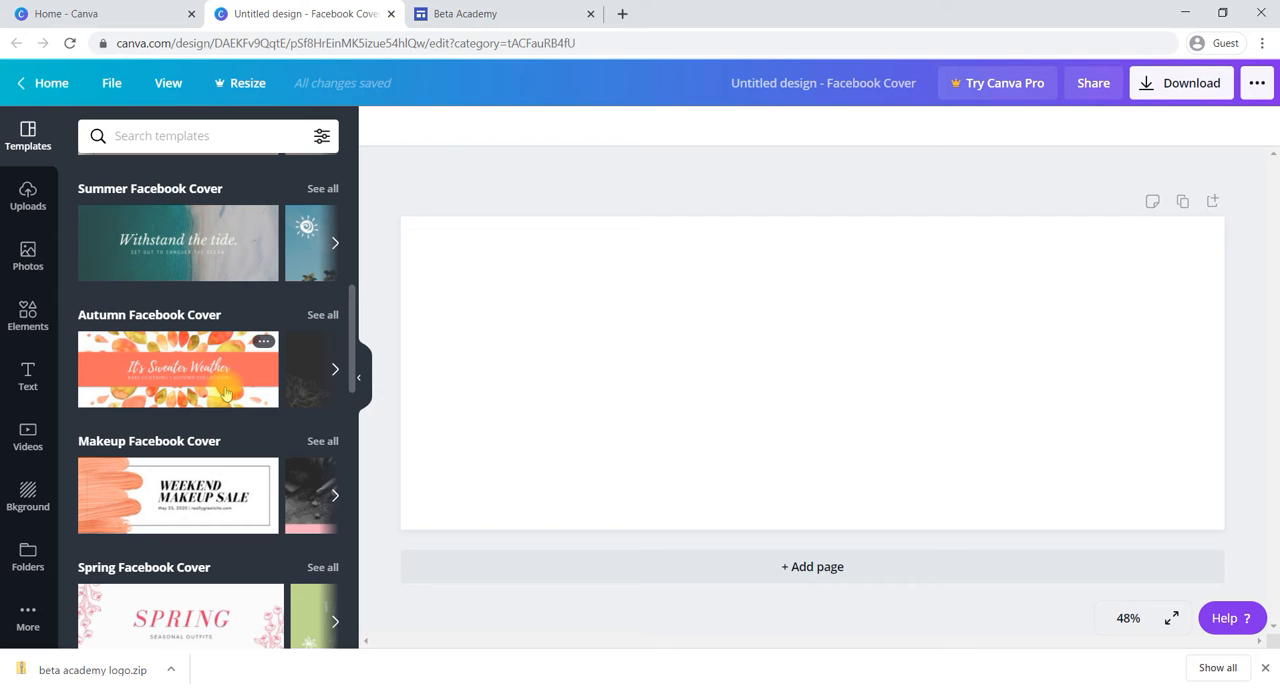
pyautogui.scroll(-2, 226, 393)
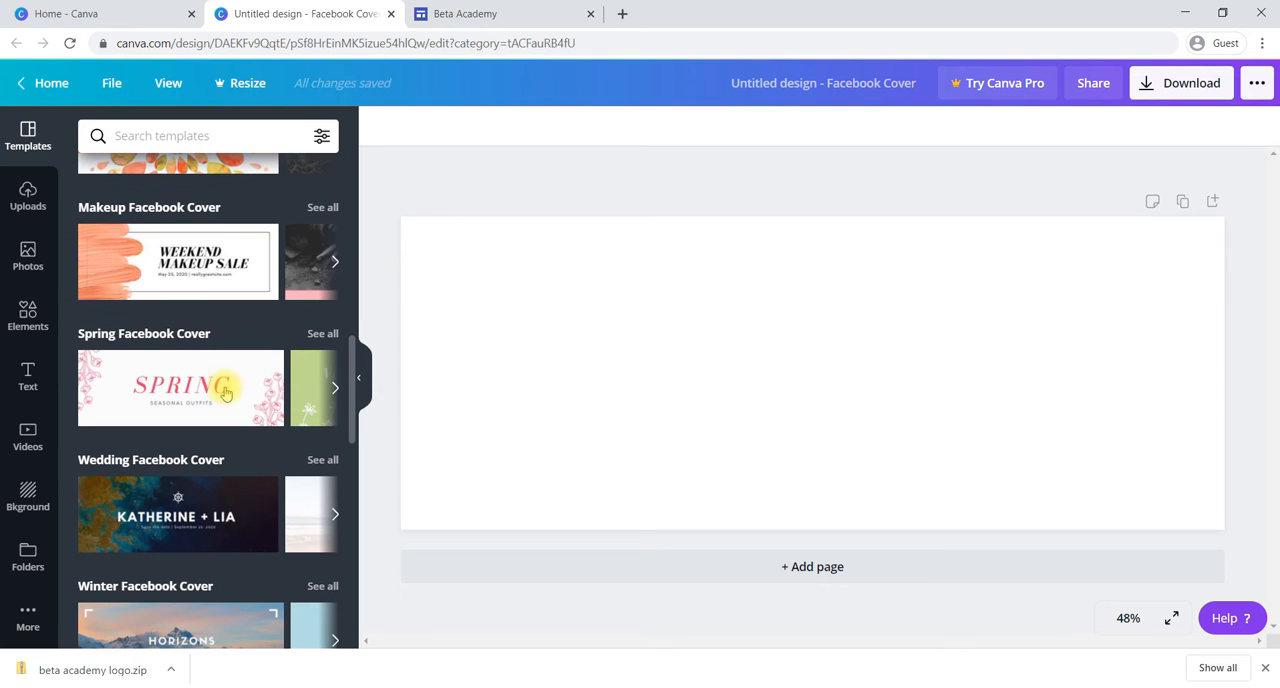
pyautogui.scroll(-2, 226, 393)
pyautogui.scroll(-1, 226, 393)
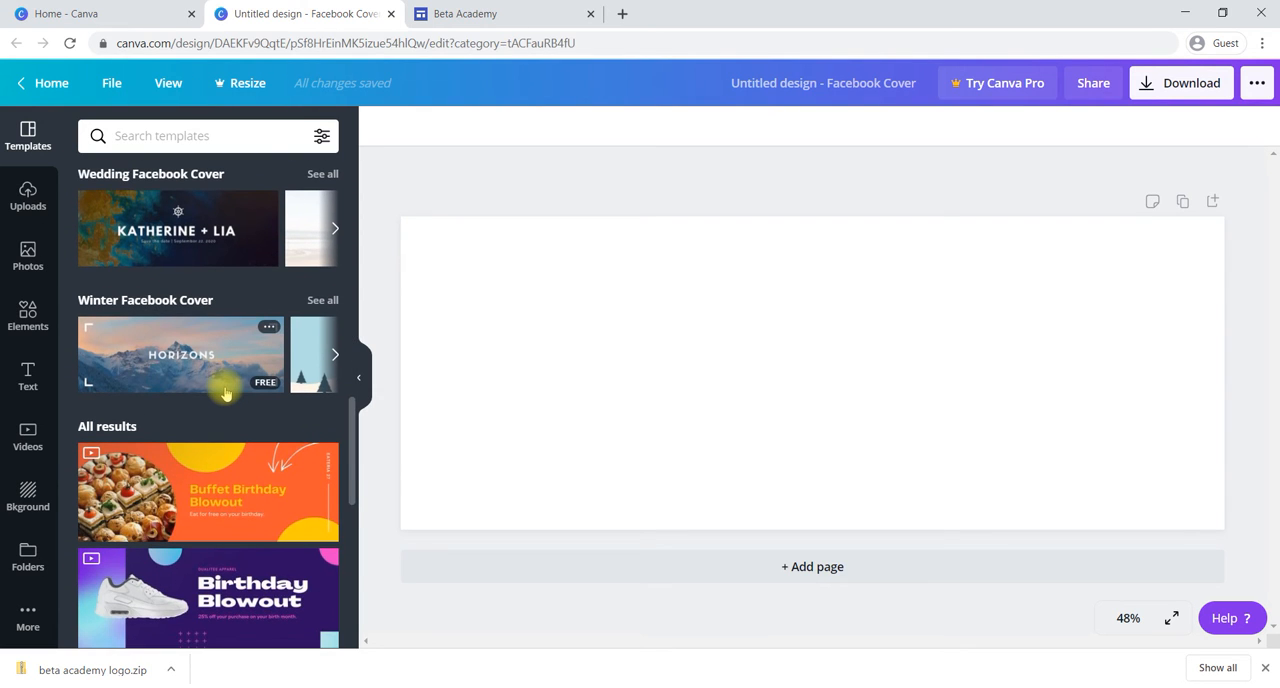
pyautogui.scroll(-1, 226, 393)
pyautogui.click(226, 393)
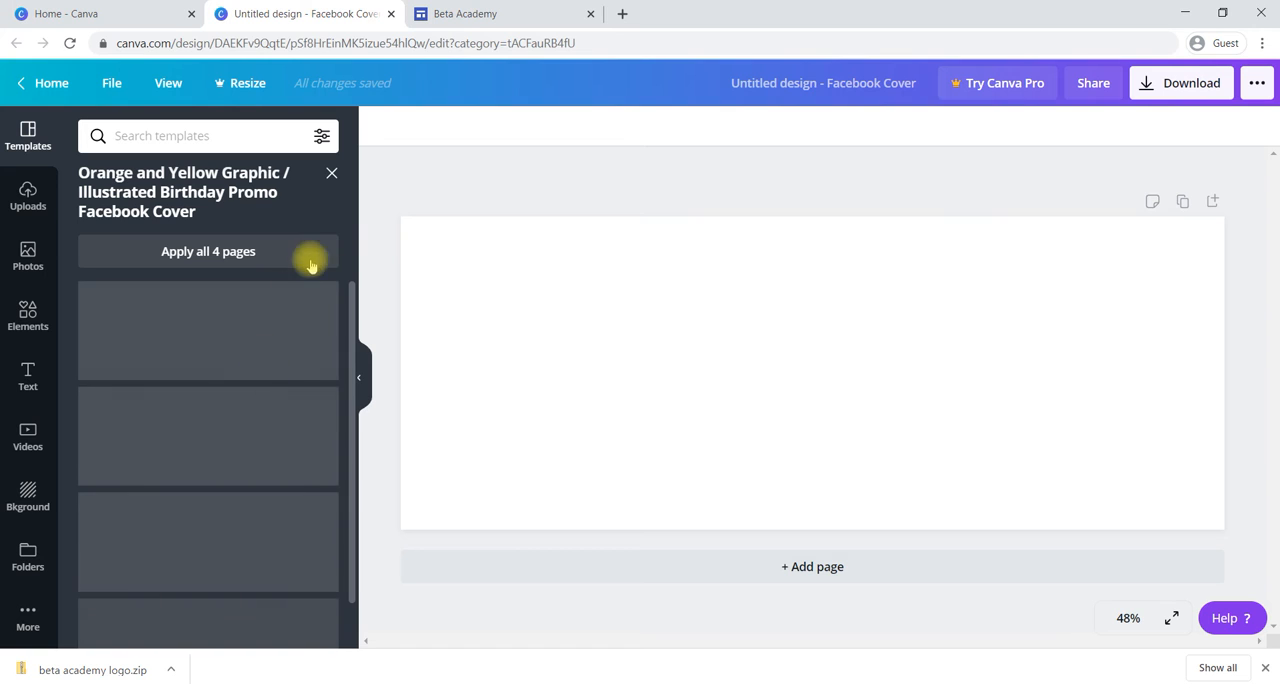
pyautogui.click(330, 175)
# Step: Apply the "Vandemar Construction" template from the full template results to the blank cover
pyautogui.scroll(-5, 250, 408)
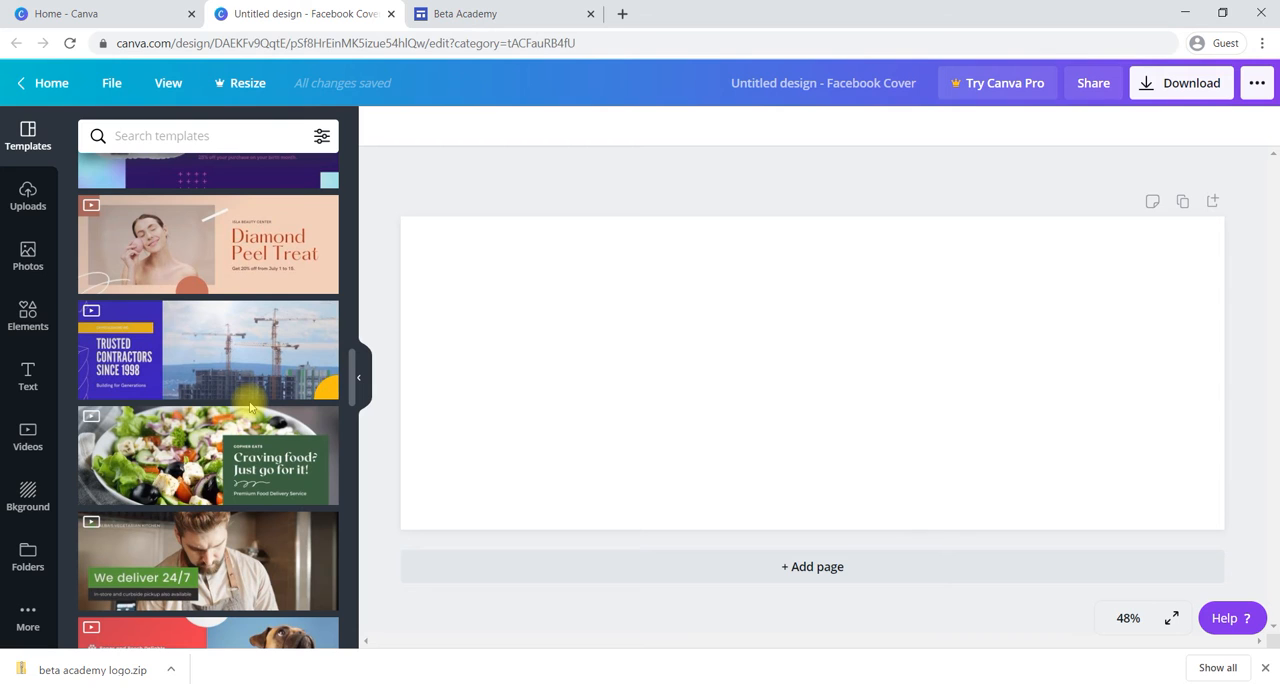
pyautogui.scroll(-3, 243, 433)
pyautogui.scroll(-3, 243, 433)
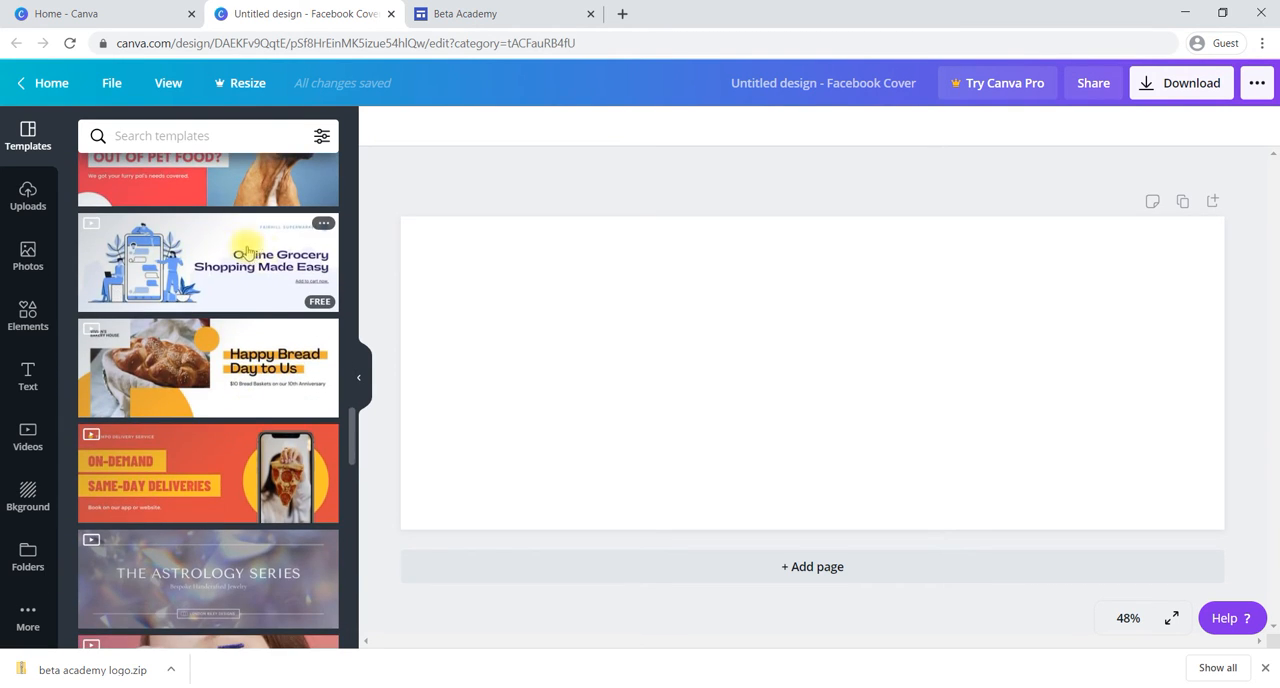
pyautogui.scroll(-4, 245, 336)
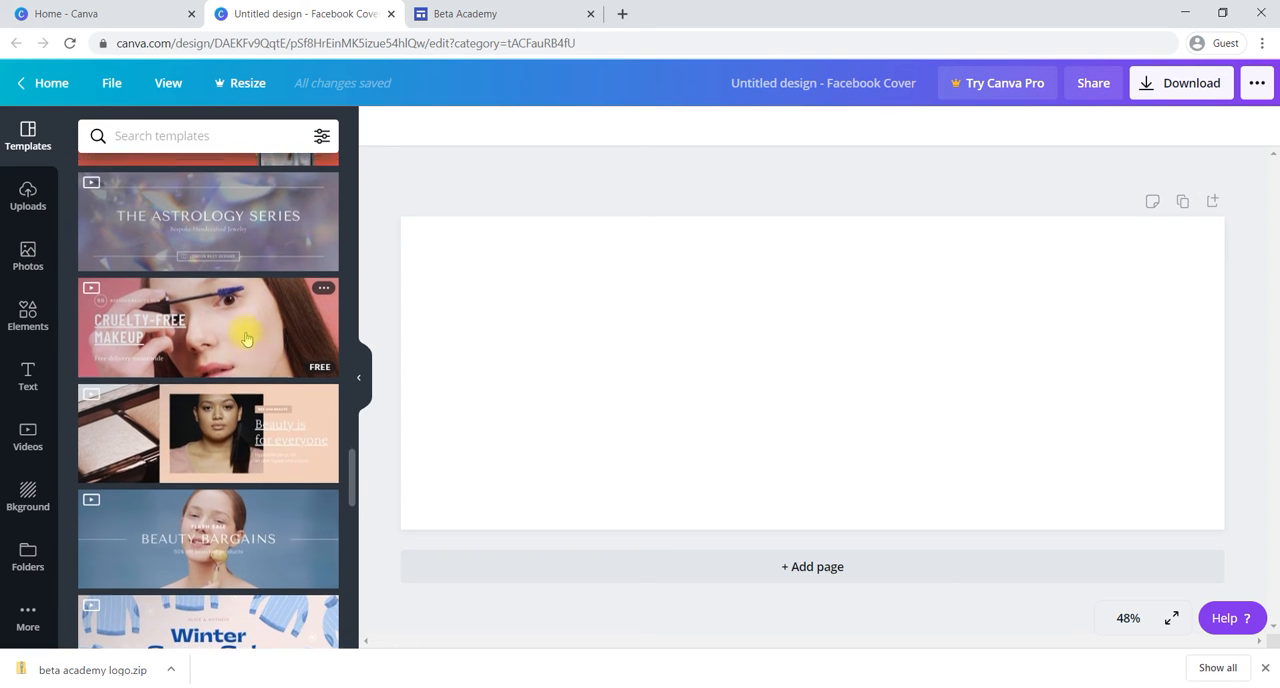
pyautogui.scroll(1, 284, 411)
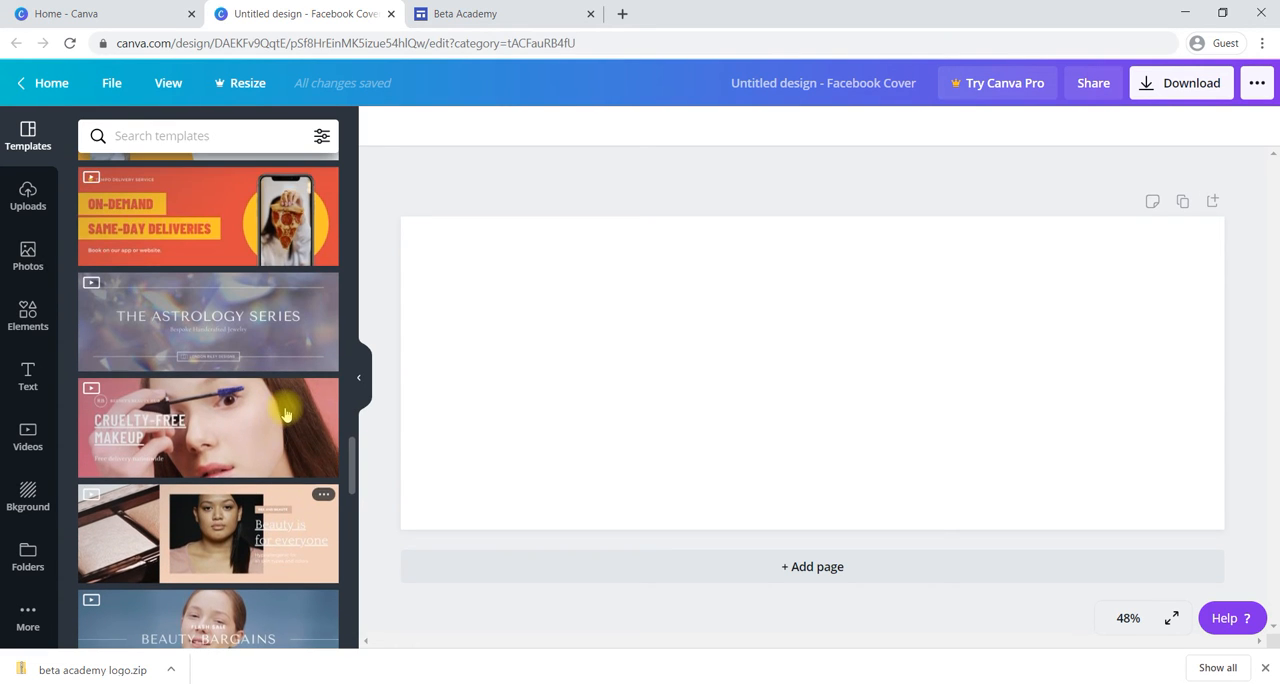
pyautogui.scroll(-1, 285, 413)
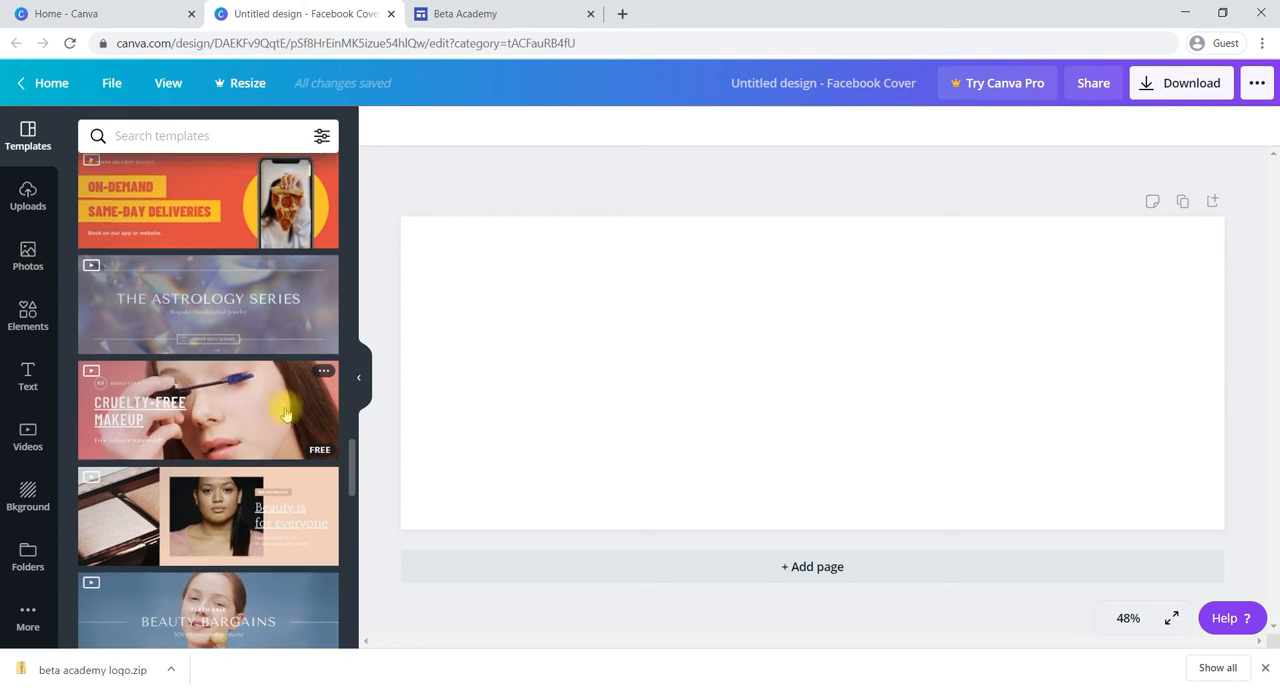
pyautogui.scroll(-2, 285, 413)
pyautogui.scroll(-3, 285, 413)
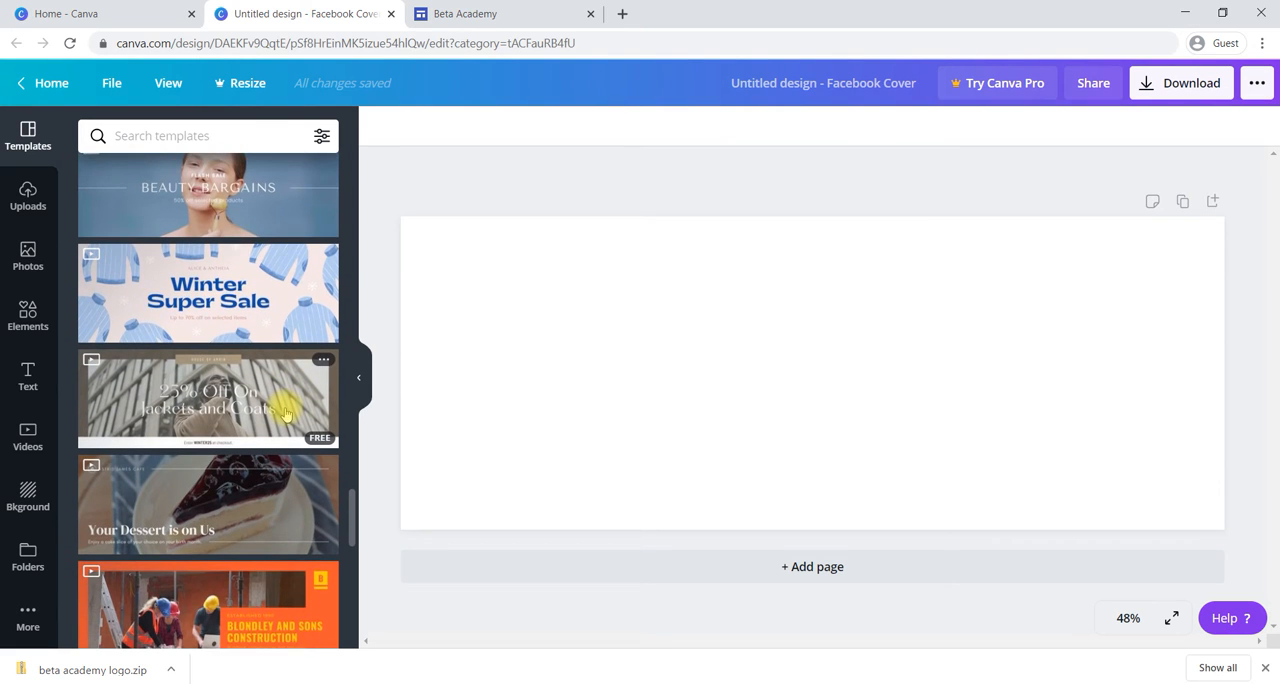
pyautogui.scroll(-2, 285, 413)
pyautogui.scroll(-1, 285, 413)
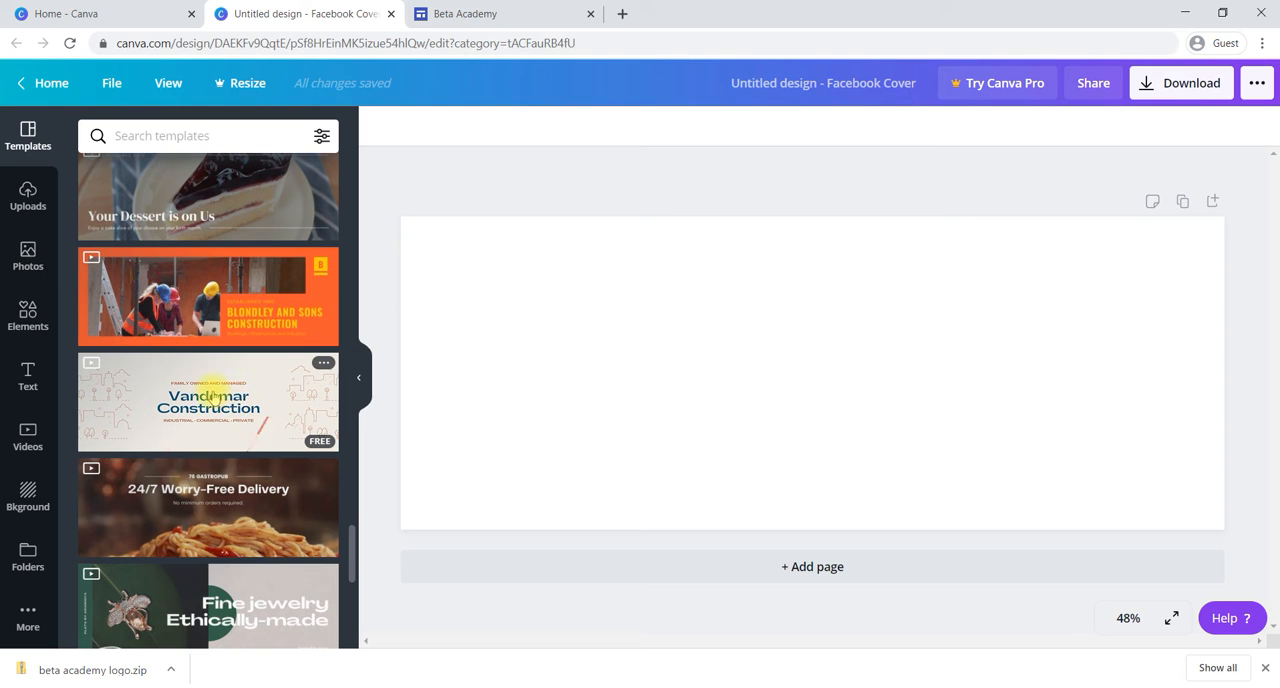
pyautogui.click(210, 395)
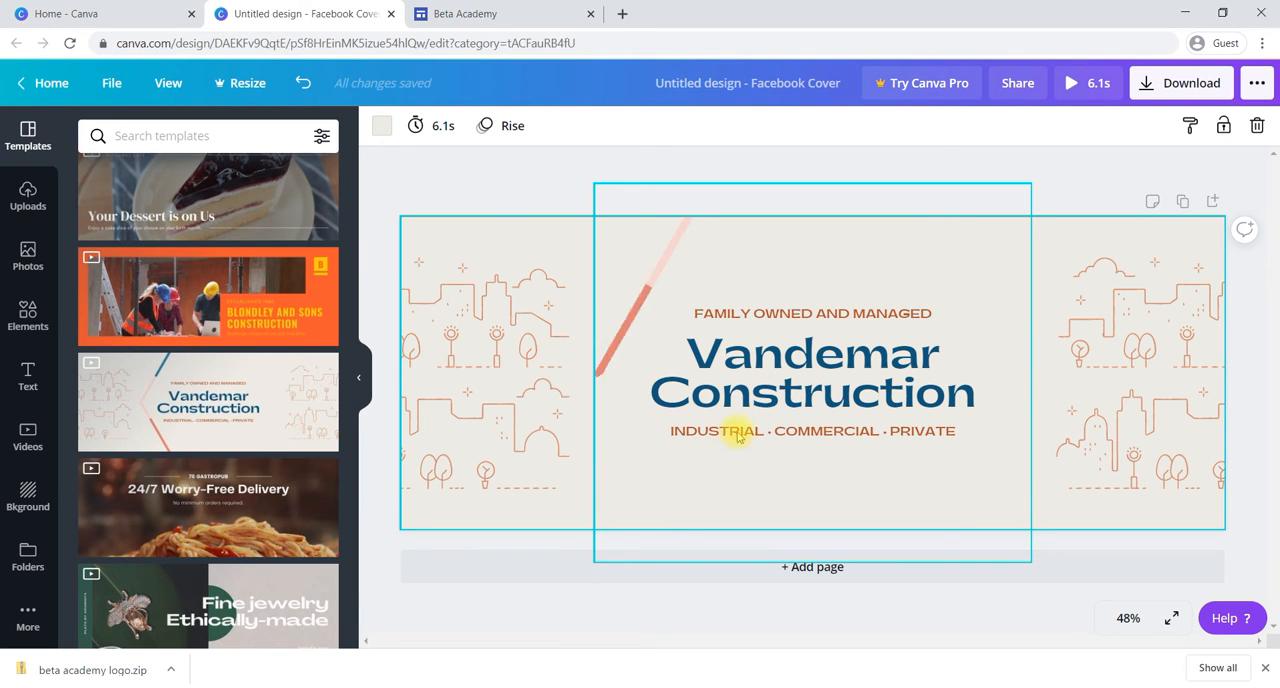
# Step: Check the Beta Academy home page banner in Google Sites and return to the Canva cover design
pyautogui.click(851, 381)
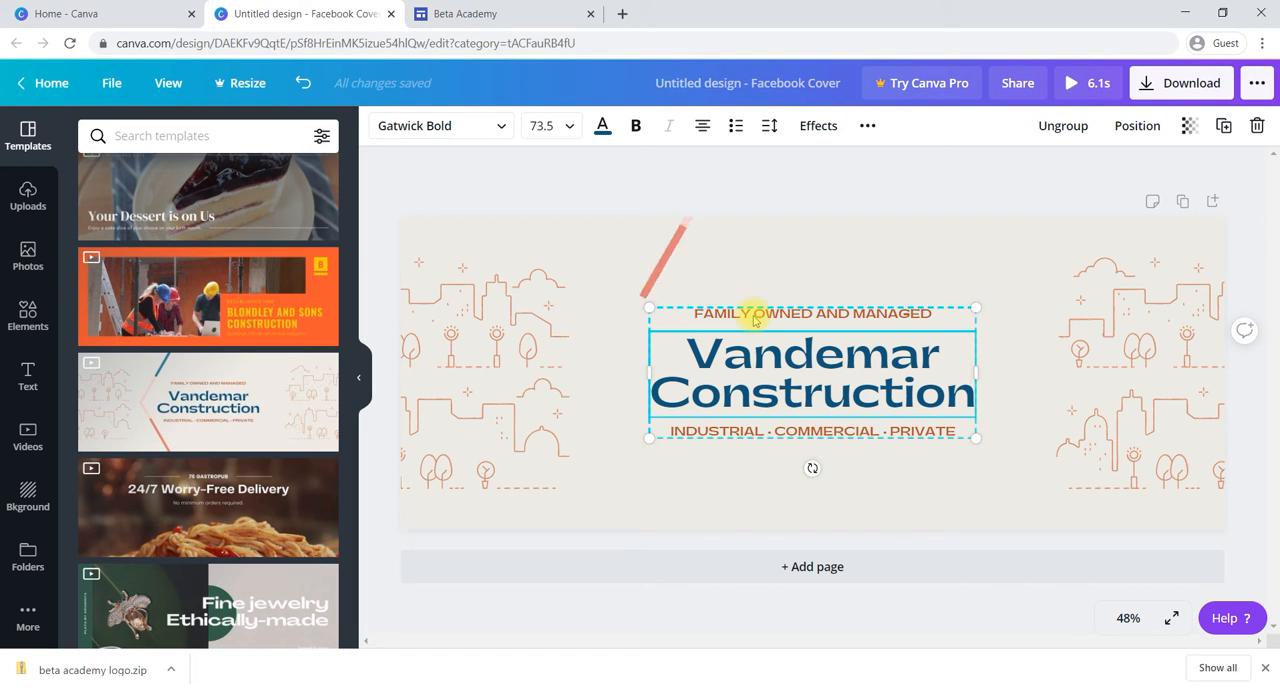
pyautogui.click(470, 10)
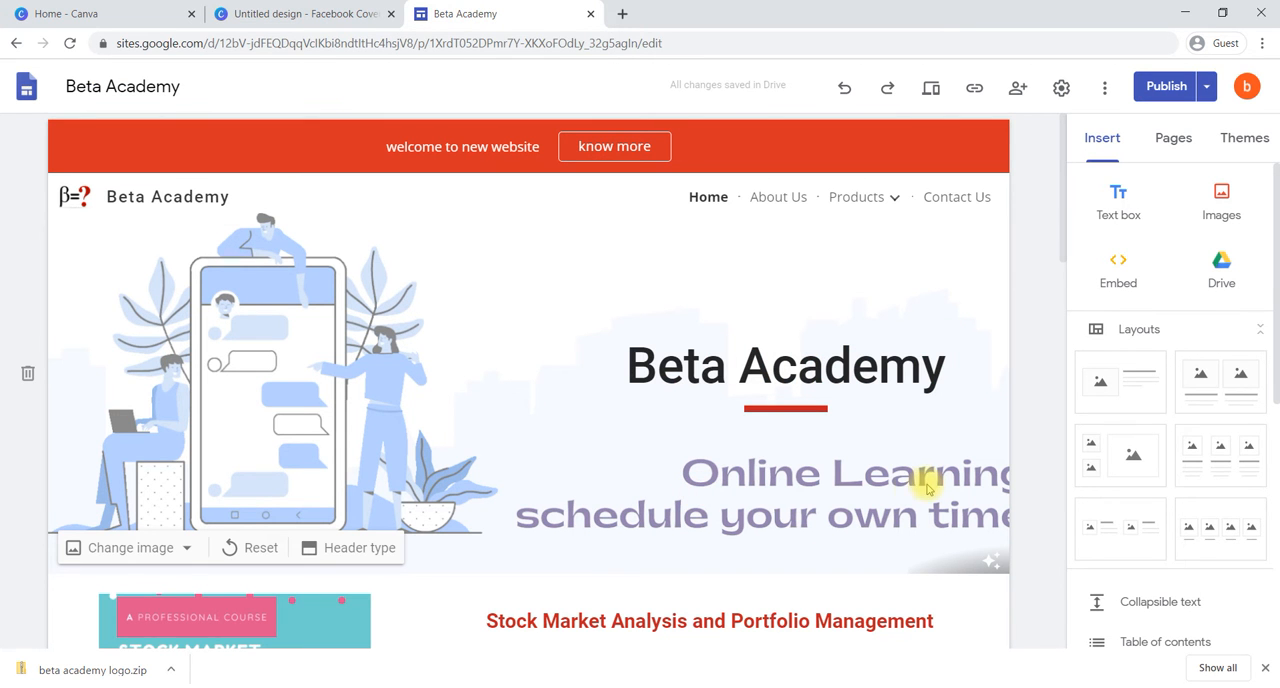
pyautogui.click(292, 10)
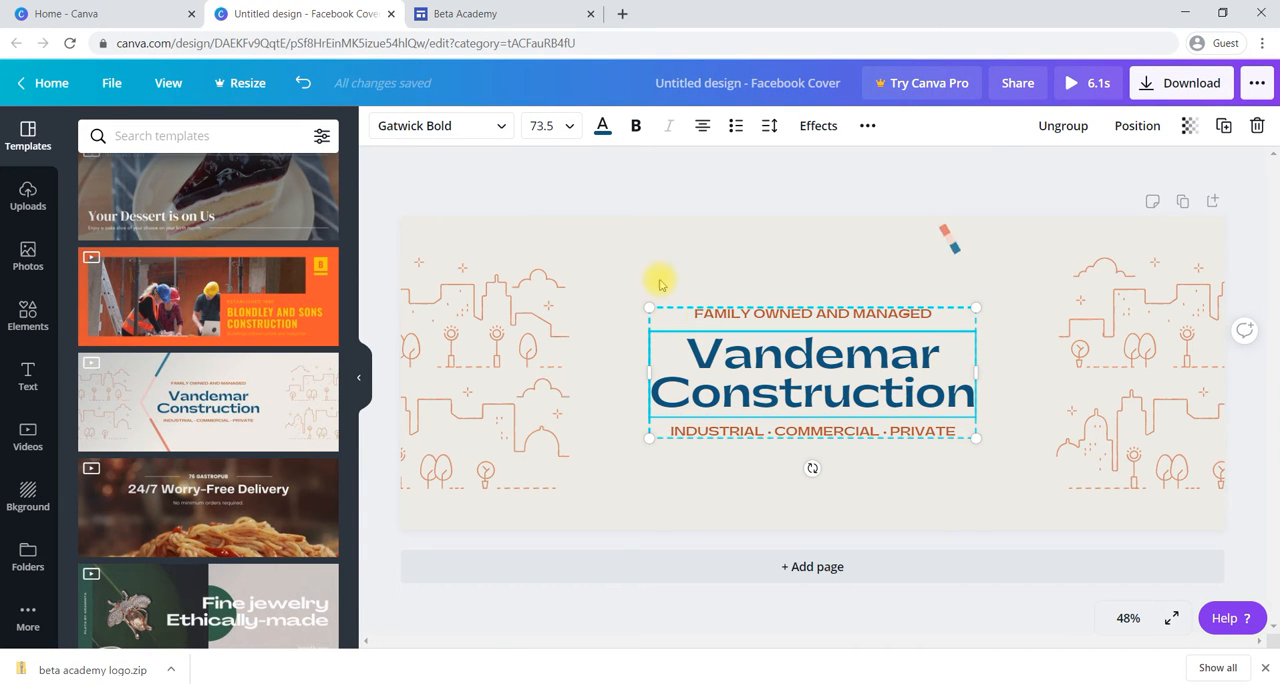
# Step: Replace the small line above the main title, "FAMILY OWNED AND MANAGED", with "BETA ACADEMY"
pyautogui.click(741, 323)
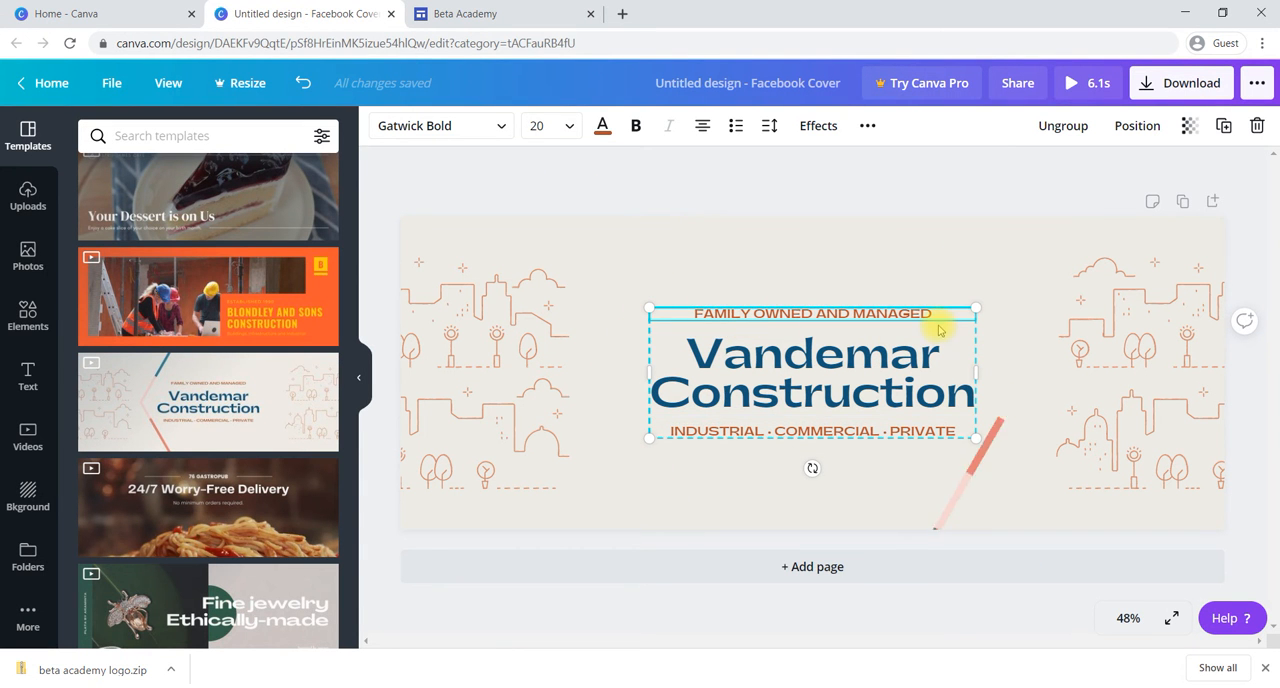
pyautogui.press('BackSpace')
pyautogui.press('BackSpace')
pyautogui.press('BackSpace')
pyautogui.press('BackSpace')
pyautogui.press('BackSpace')
pyautogui.press('BackSpace')
pyautogui.press('BackSpace')
pyautogui.press('BackSpace')
pyautogui.press('BackSpace')
pyautogui.press('BackSpace')
pyautogui.press('BackSpace')
pyautogui.press('BackSpace')
pyautogui.press('BackSpace')
pyautogui.press('BackSpace')
pyautogui.press('BackSpace')
pyautogui.press('BackSpace')
pyautogui.press('BackSpace')
pyautogui.press('BackSpace')
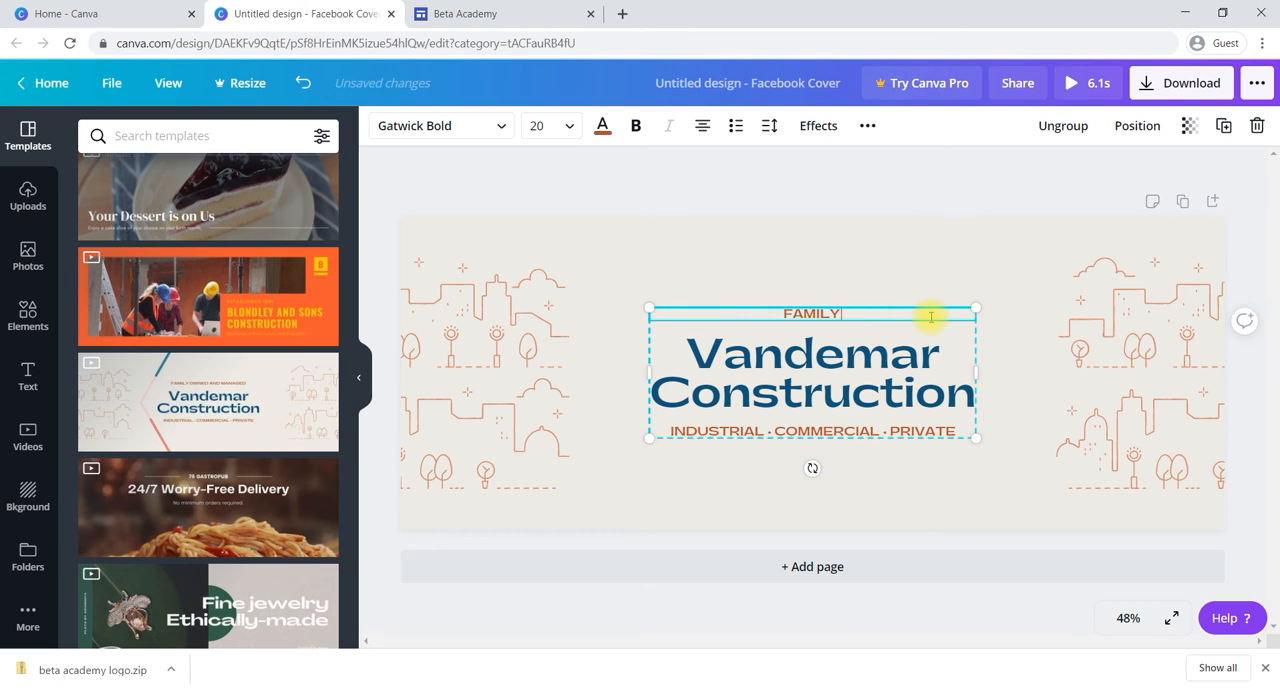
pyautogui.press('BackSpace')
pyautogui.press('BackSpace')
pyautogui.write('B')
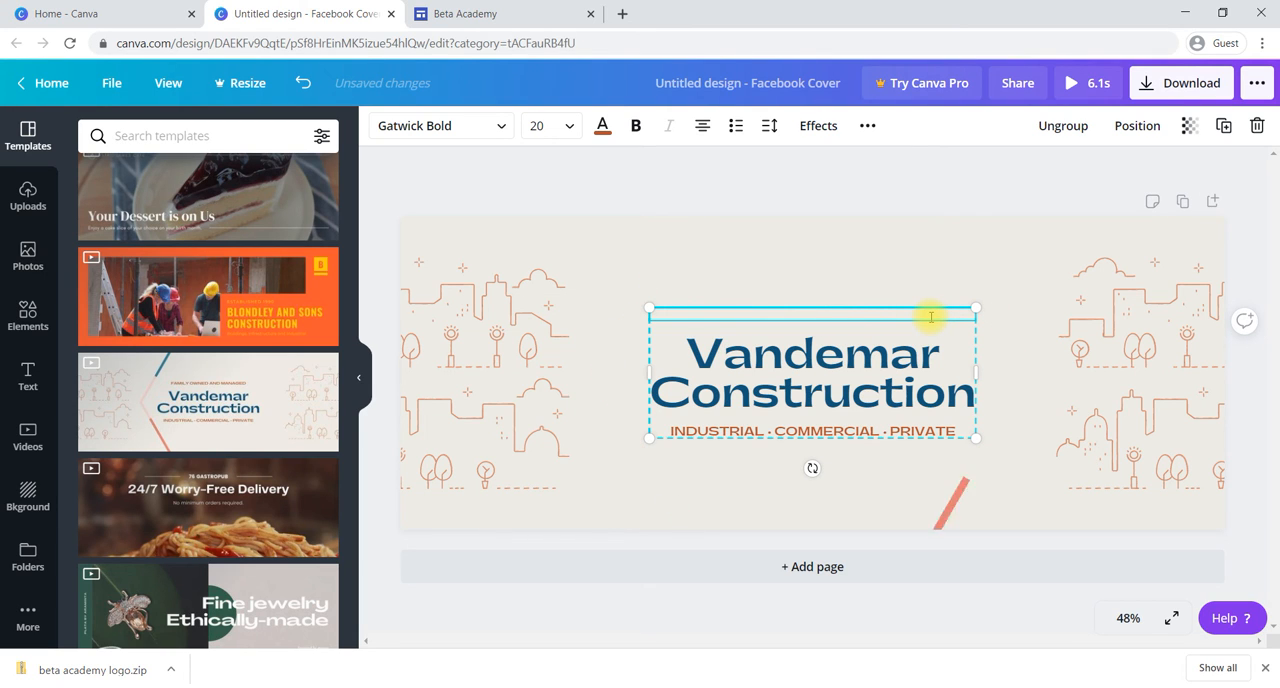
pyautogui.write('ETA ')
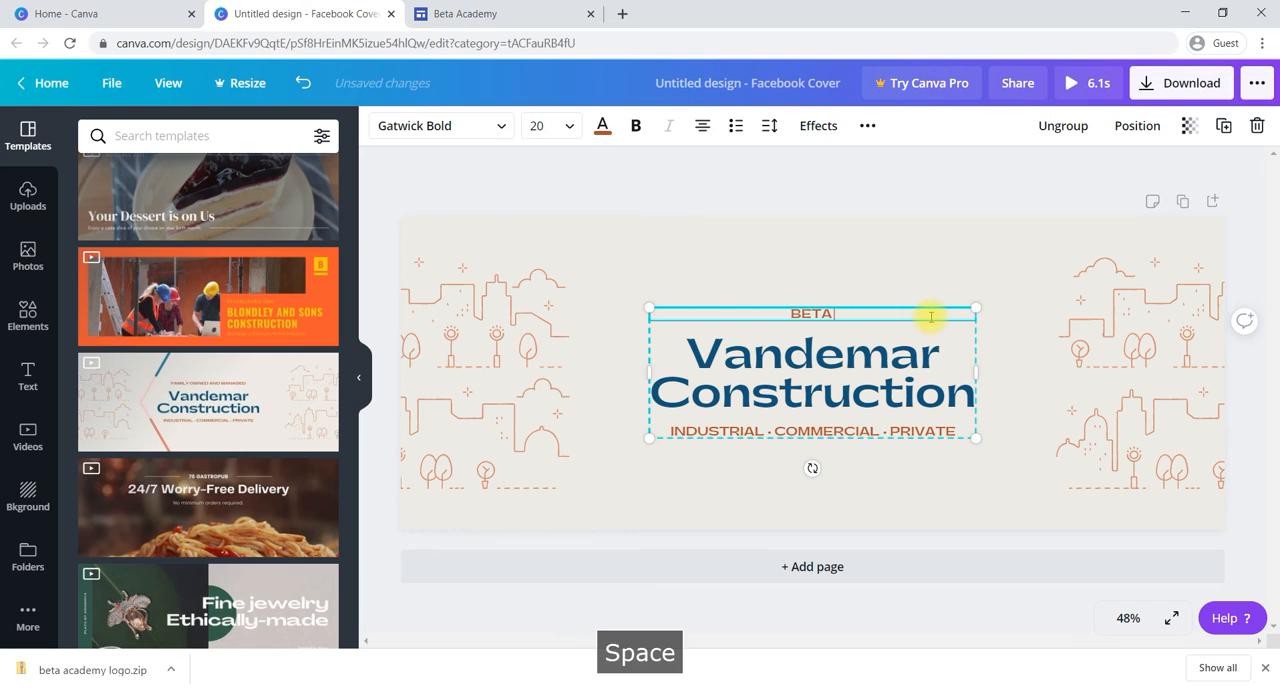
pyautogui.write('ACADEMY')
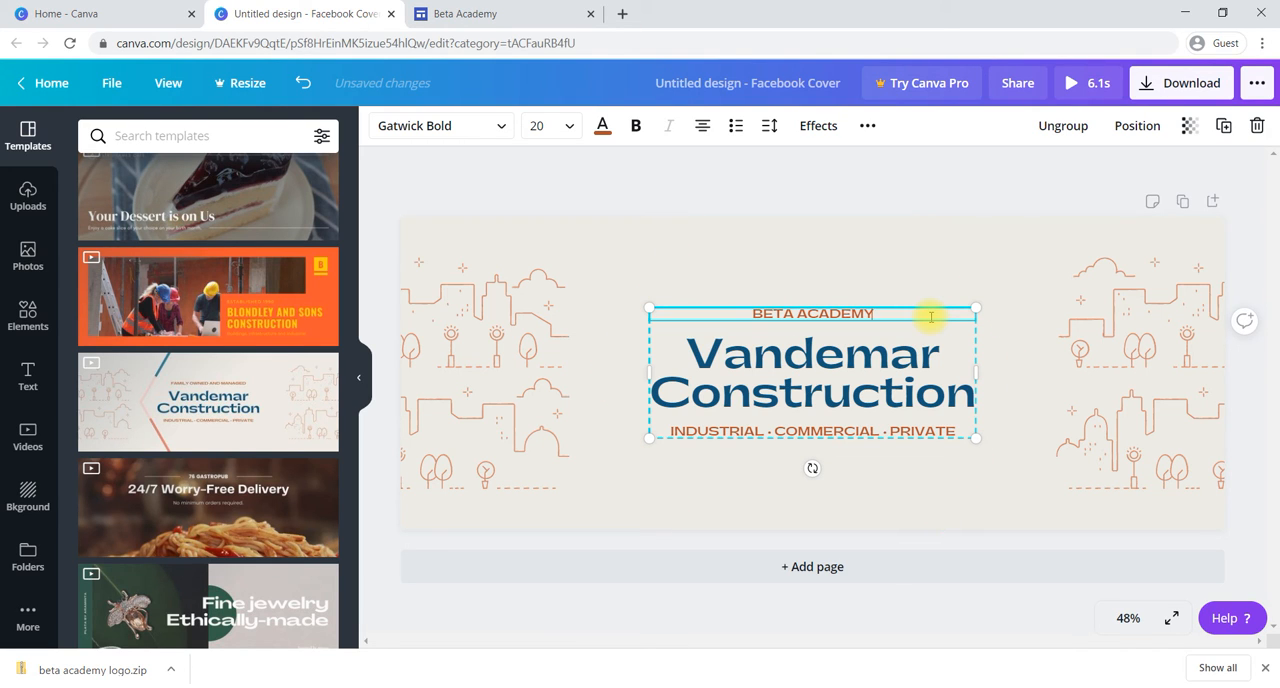
# Step: Replace the main title "Vandemar Construction" with "Online learning"
pyautogui.click(887, 393)
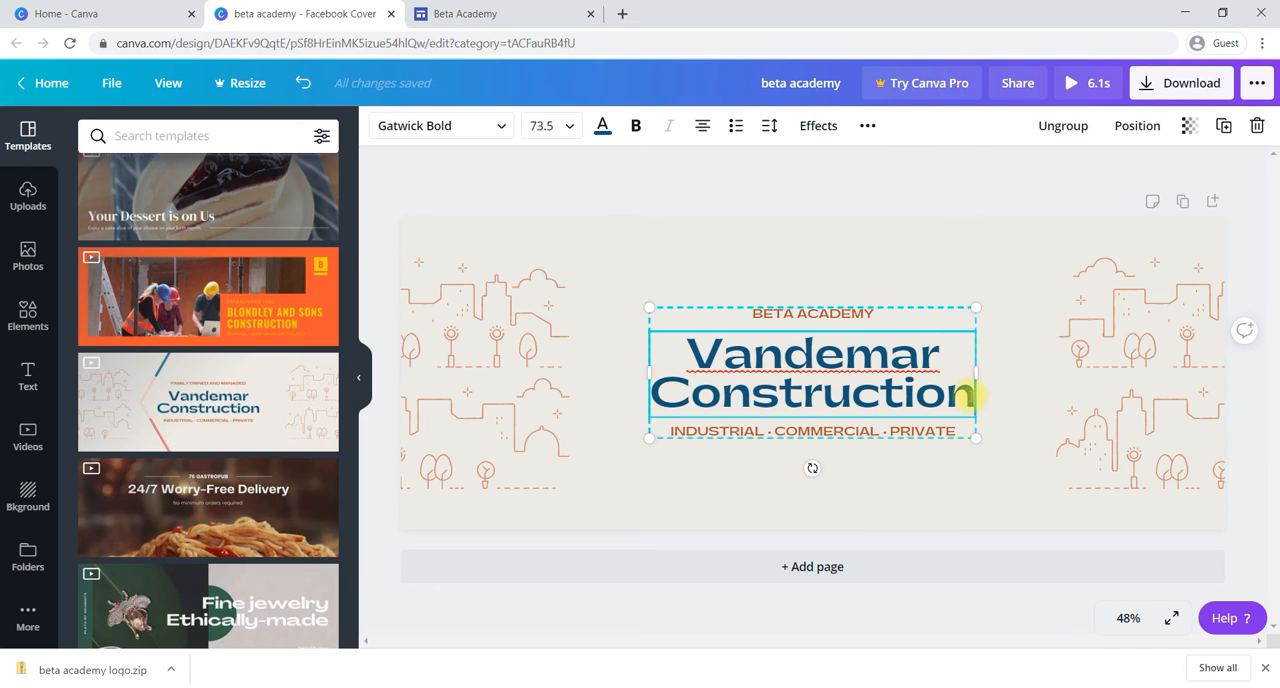
pyautogui.press('BackSpace')
pyautogui.press('BackSpace')
pyautogui.press('BackSpace')
pyautogui.press('BackSpace')
pyautogui.press('BackSpace')
pyautogui.press('BackSpace')
pyautogui.press('BackSpace')
pyautogui.press('BackSpace')
pyautogui.press('BackSpace')
pyautogui.press('BackSpace')
pyautogui.press('BackSpace')
pyautogui.press('BackSpace')
pyautogui.press('BackSpace')
pyautogui.press('BackSpace')
pyautogui.press('BackSpace')
pyautogui.press('BackSpace')
pyautogui.press('BackSpace')
pyautogui.press('BackSpace')
pyautogui.press('BackSpace')
pyautogui.press('BackSpace')
pyautogui.press('BackSpace')
pyautogui.write('online learninh')
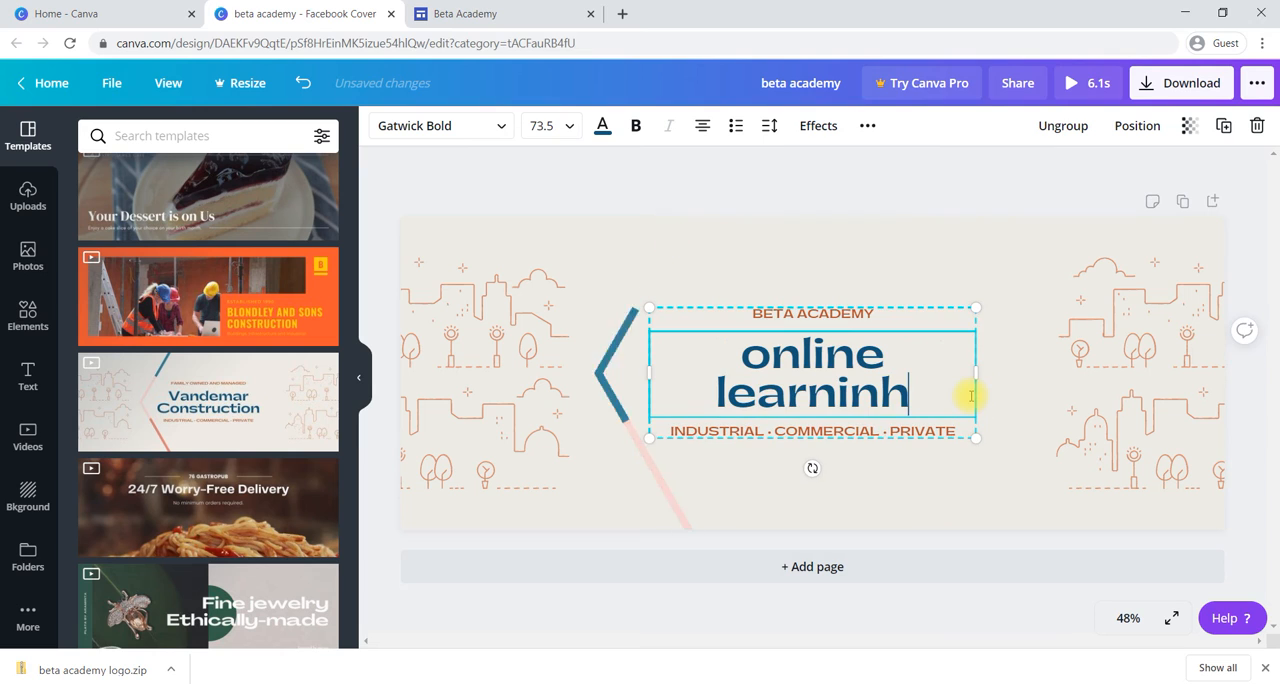
pyautogui.press('BackSpace')
pyautogui.press('BackSpace')
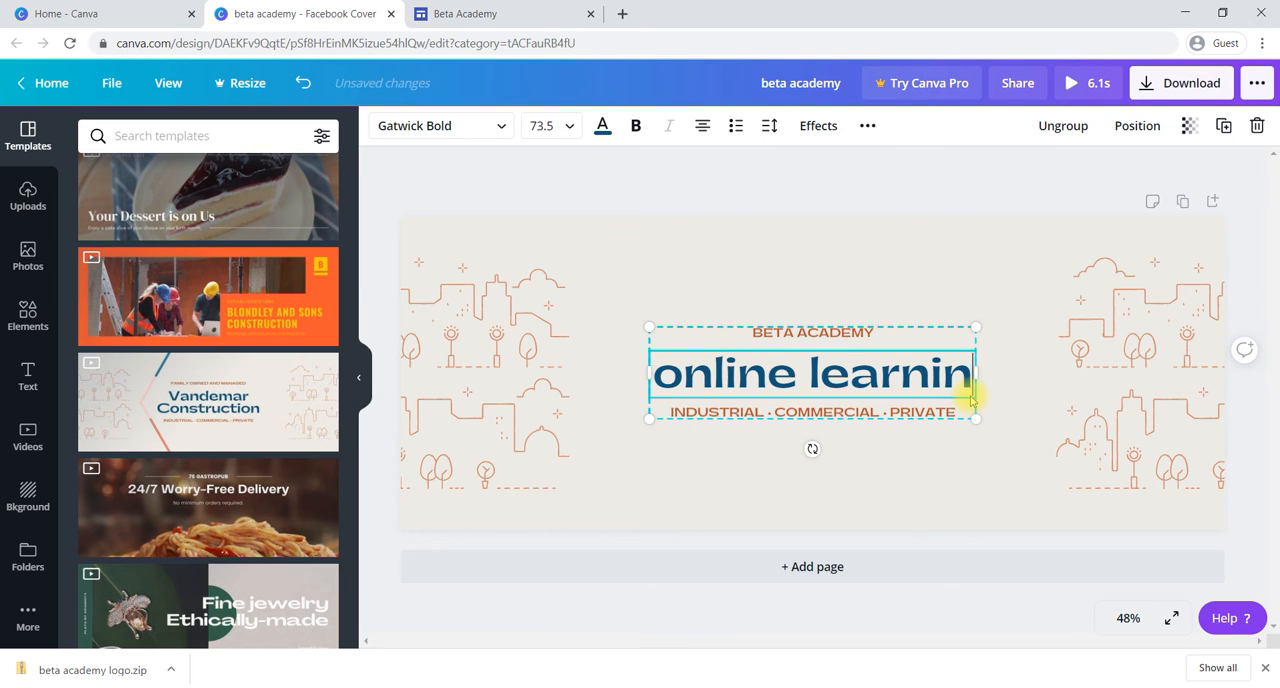
pyautogui.write('g')
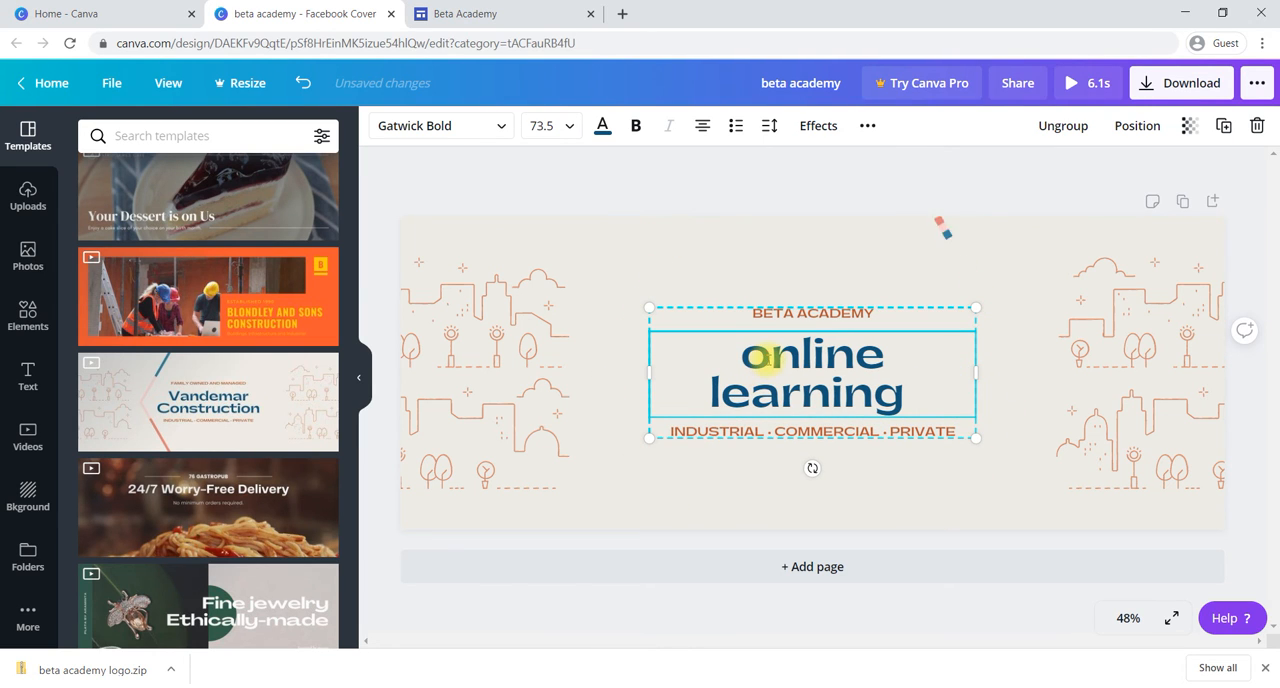
pyautogui.press('BackSpace')
pyautogui.write('O')
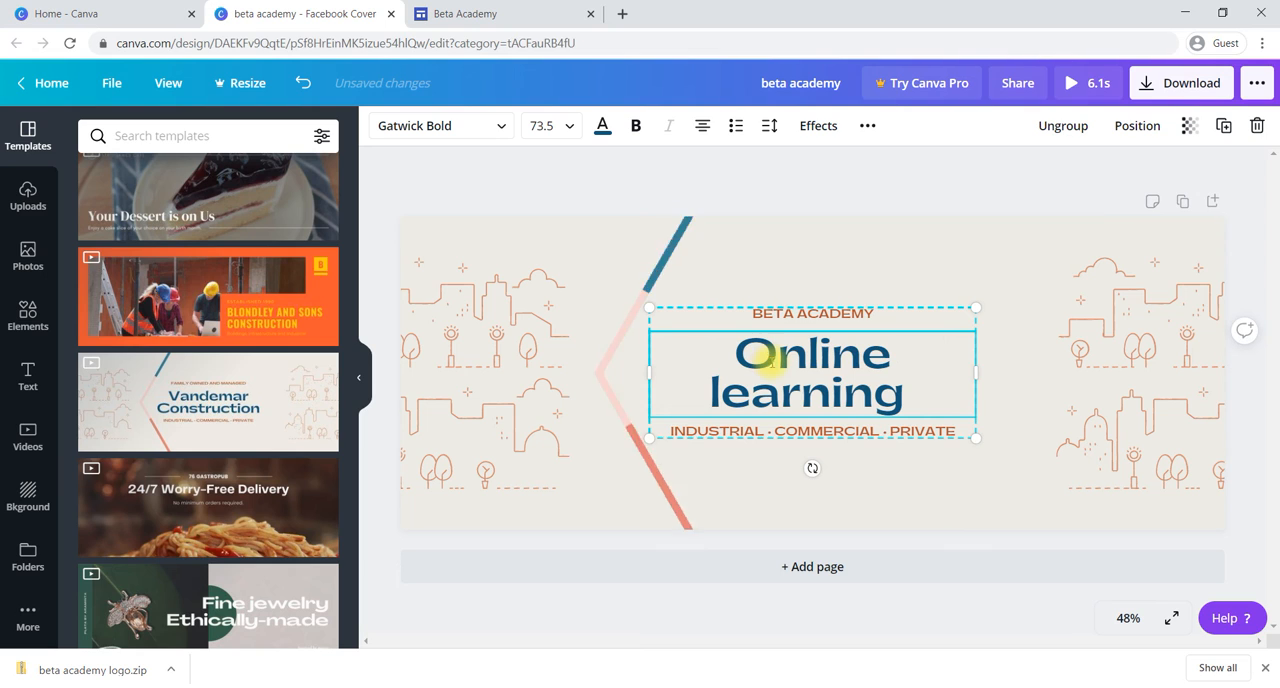
# Step: Try capitalizing the second word of the main title, and restore it to lowercase "learning"
pyautogui.press('BackSpace')
pyautogui.press('Right')
pyautogui.write('L')
pyautogui.press('BackSpace')
pyautogui.press('BackSpace')
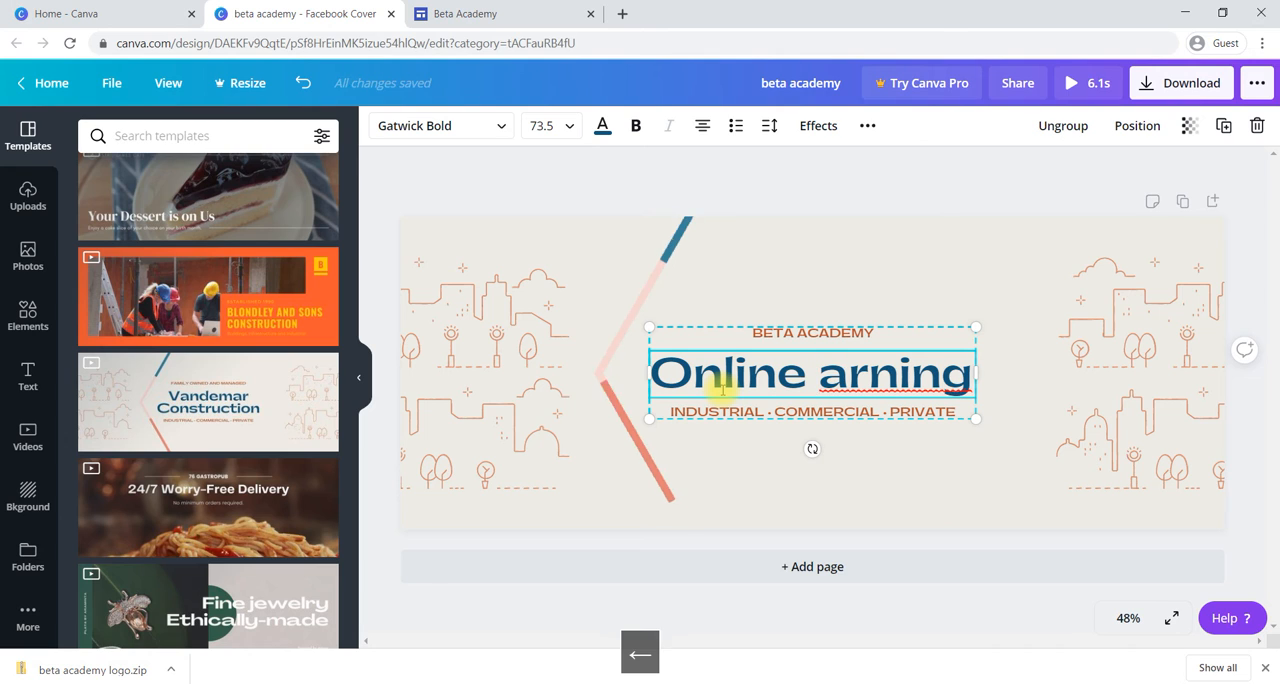
pyautogui.hotkey('ctrl', 'z')
pyautogui.hotkey('ctrl', 'z')
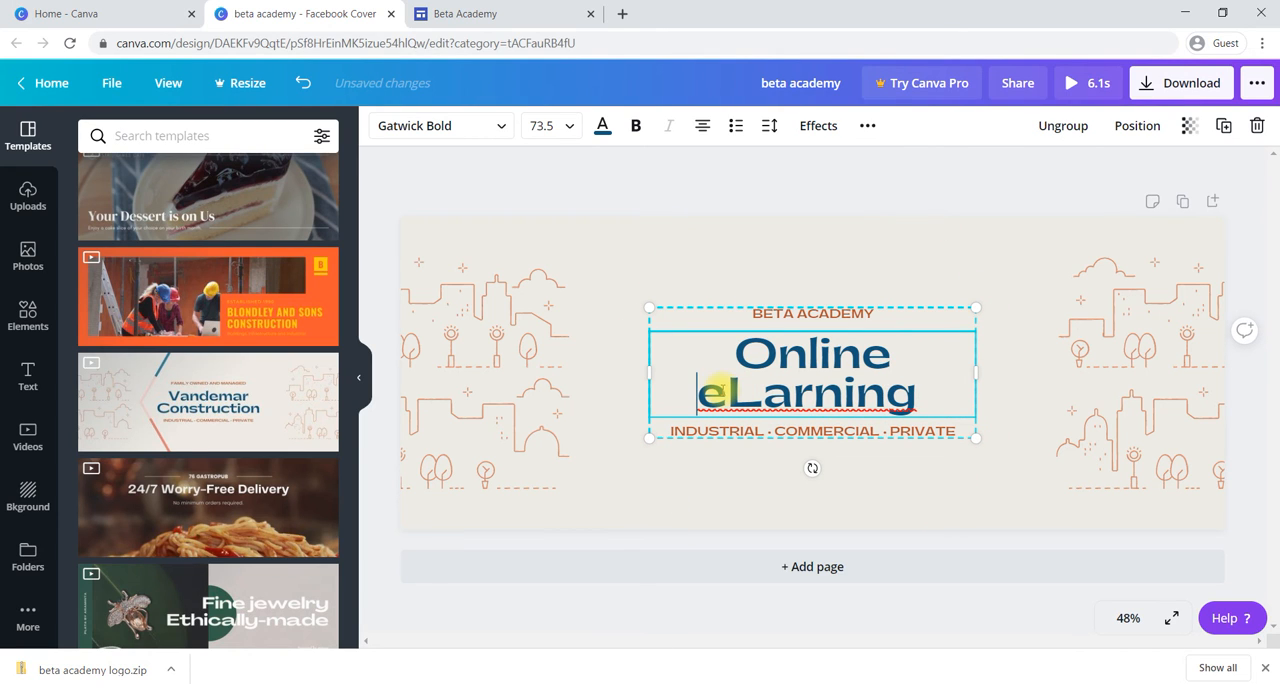
pyautogui.click(766, 392)
pyautogui.press('BackSpace')
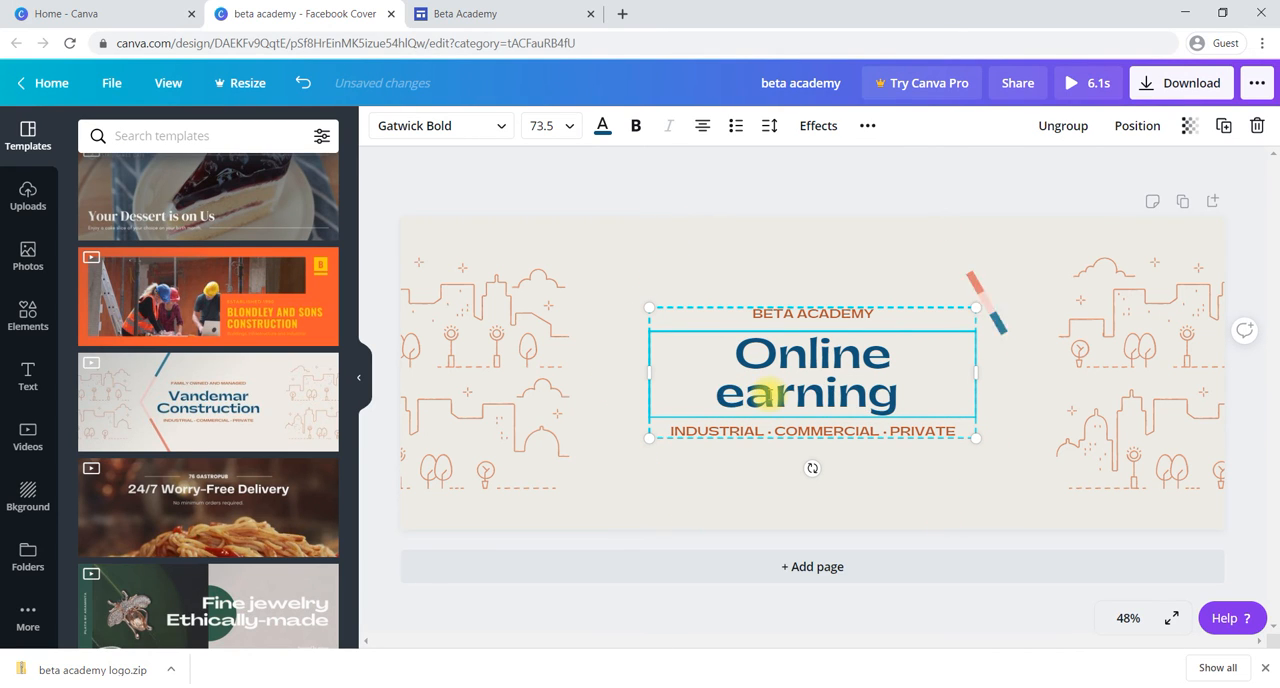
pyautogui.press('BackSpace')
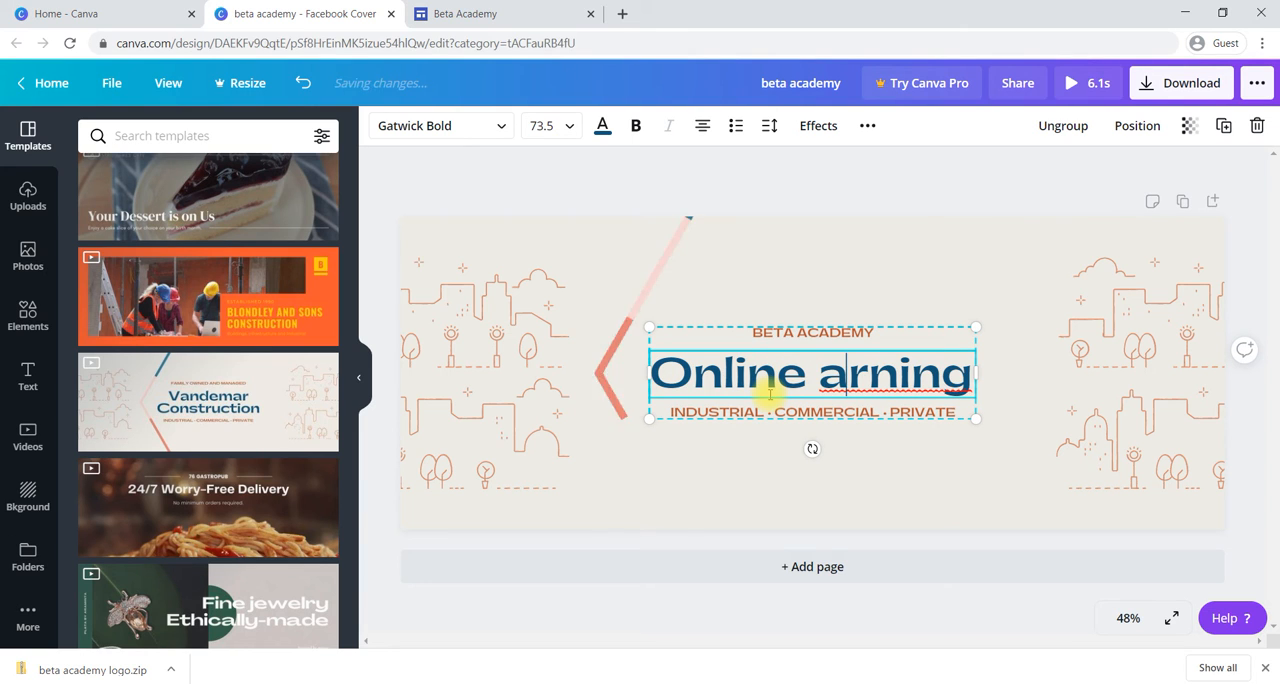
pyautogui.write('l')
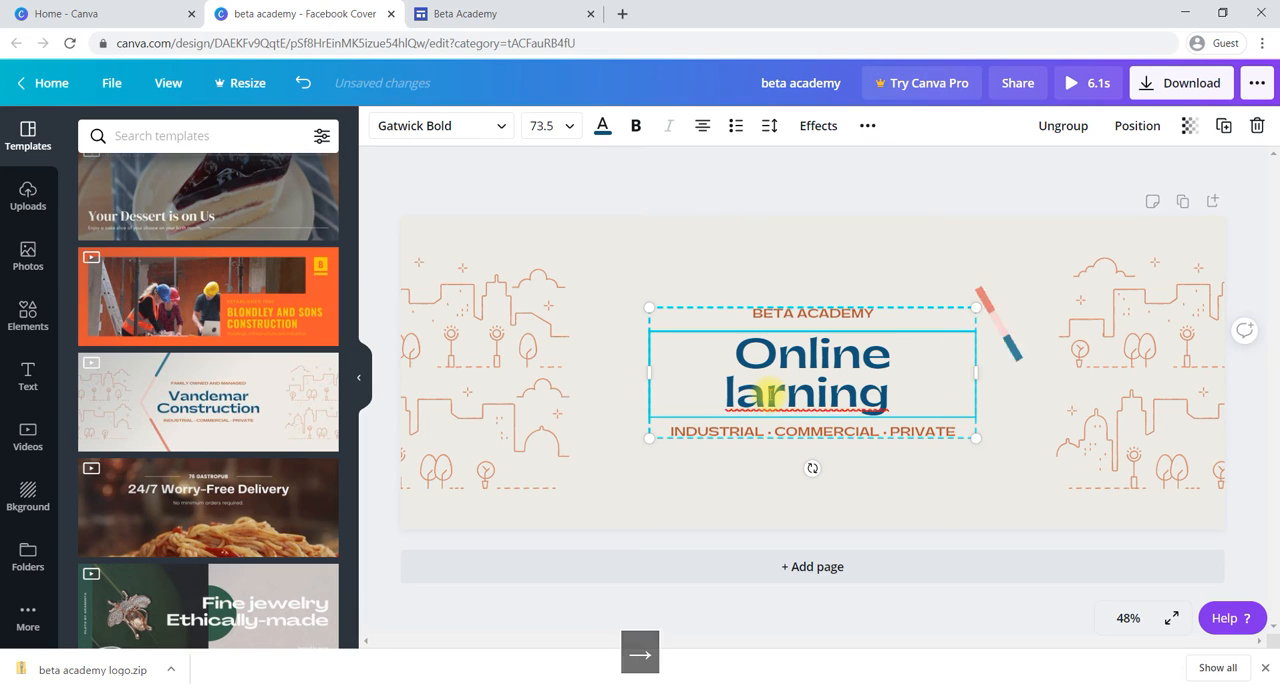
pyautogui.write('e')
# Step: Clear the line "INDUSTRIAL · COMMERCIAL · PRIVATE" below the main title
pyautogui.click(837, 428)
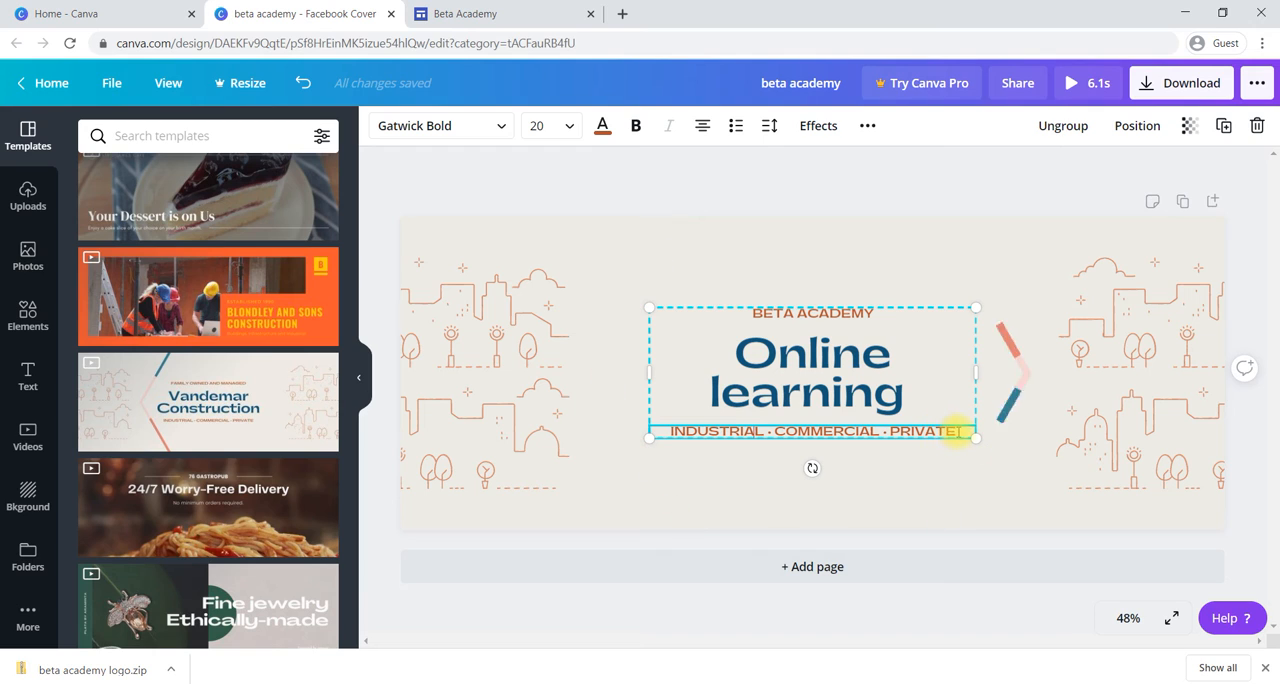
pyautogui.press('BackSpace')
pyautogui.press('BackSpace')
pyautogui.press('BackSpace')
pyautogui.press('BackSpace')
pyautogui.press('BackSpace')
pyautogui.press('BackSpace')
pyautogui.press('BackSpace')
pyautogui.press('BackSpace')
pyautogui.press('BackSpace')
pyautogui.press('BackSpace')
pyautogui.press('BackSpace')
pyautogui.press('BackSpace')
pyautogui.press('BackSpace')
pyautogui.press('BackSpace')
pyautogui.press('BackSpace')
pyautogui.press('BackSpace')
pyautogui.press('BackSpace')
pyautogui.press('BackSpace')
pyautogui.press('BackSpace')
pyautogui.press('BackSpace')
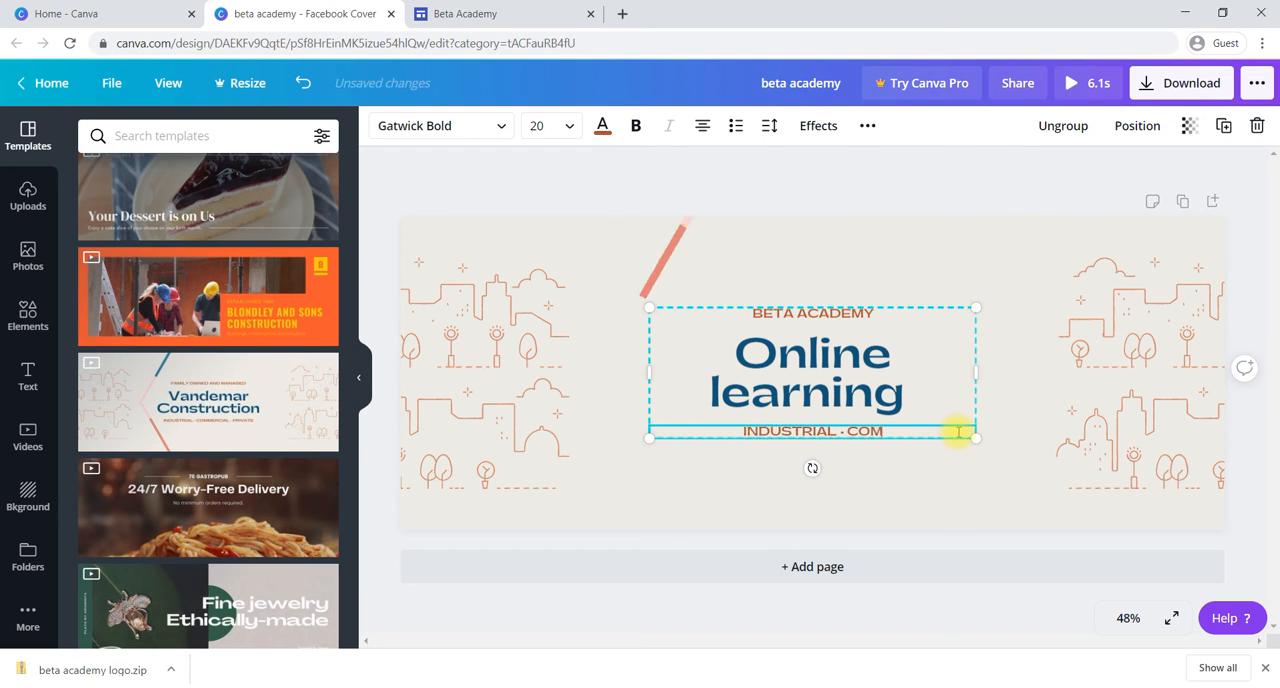
pyautogui.press('BackSpace')
pyautogui.press('BackSpace')
pyautogui.press('BackSpace')
pyautogui.press('BackSpace')
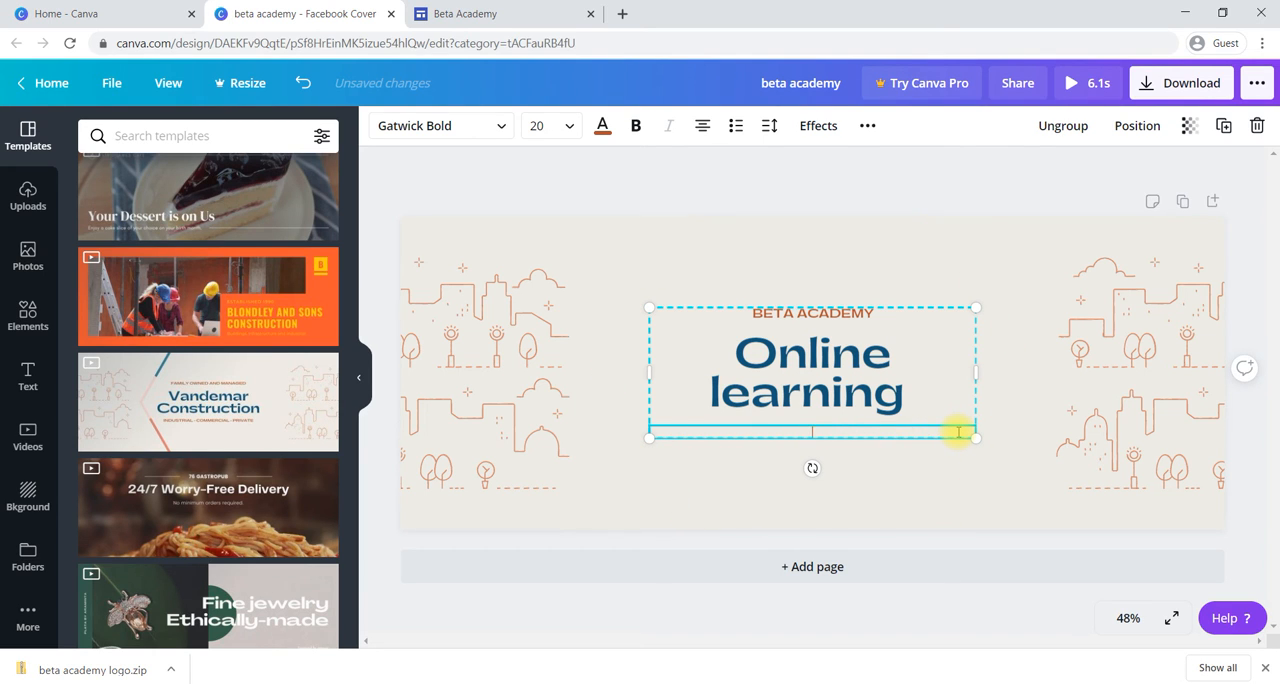
# Step: Enter "DIGITAL MARKETING BUSINESS ANALYTICS" as the small line below the main title
pyautogui.write('G')
pyautogui.press('BackSpace')
pyautogui.write('D')
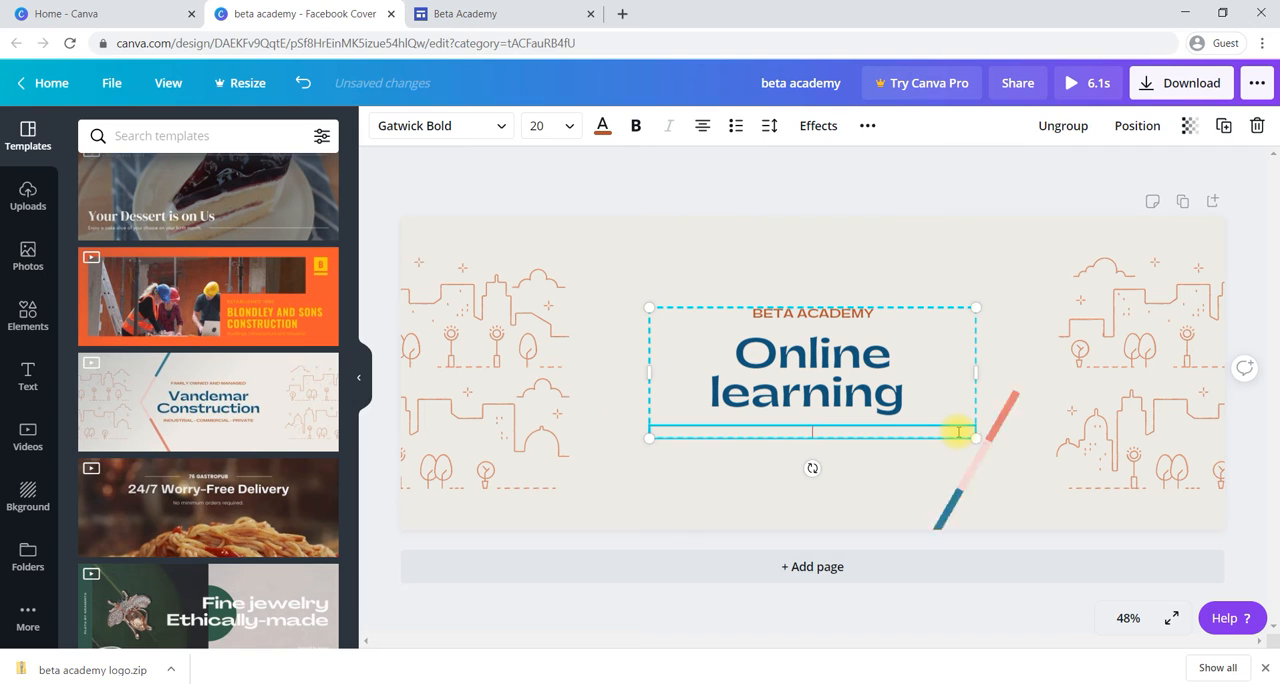
pyautogui.write('IGITAL MAR')
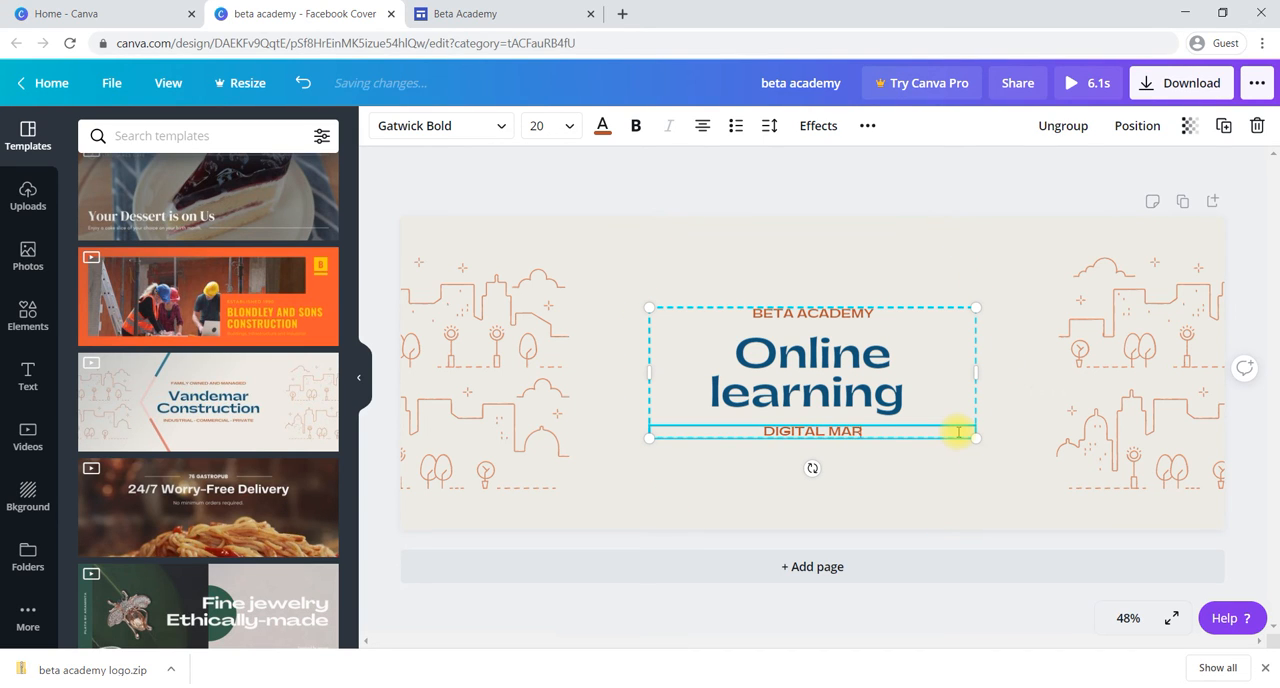
pyautogui.write('KETING')
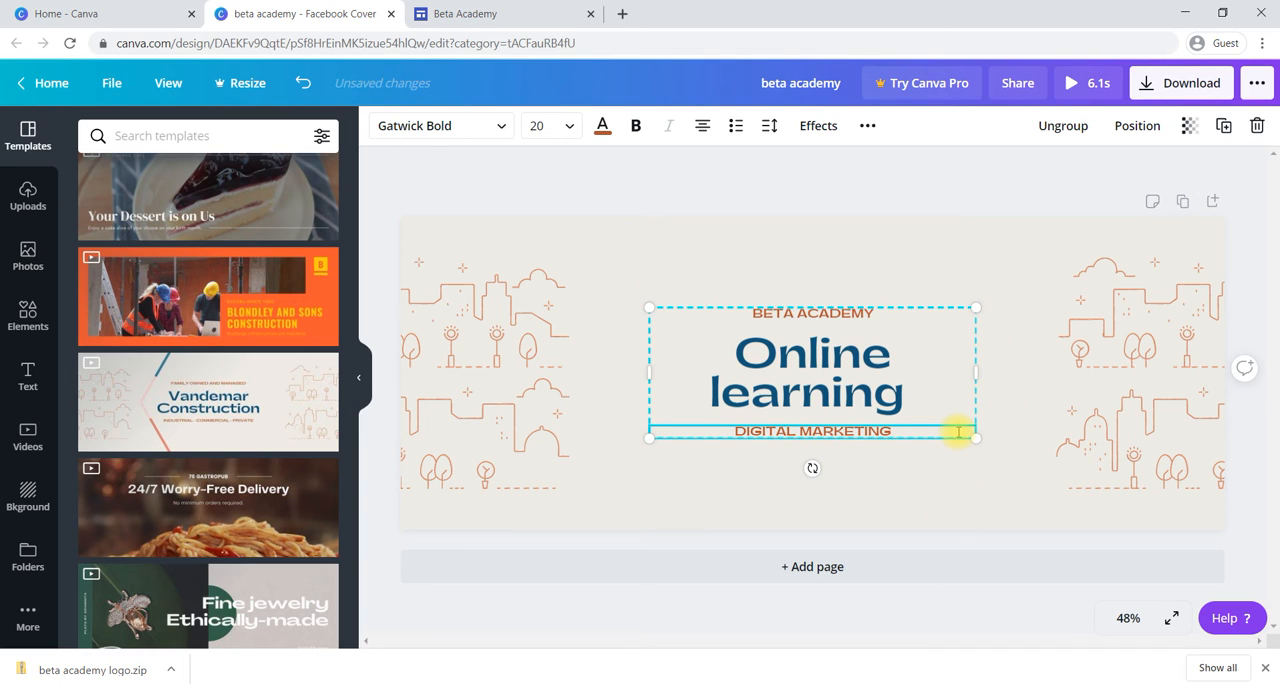
pyautogui.write('*')
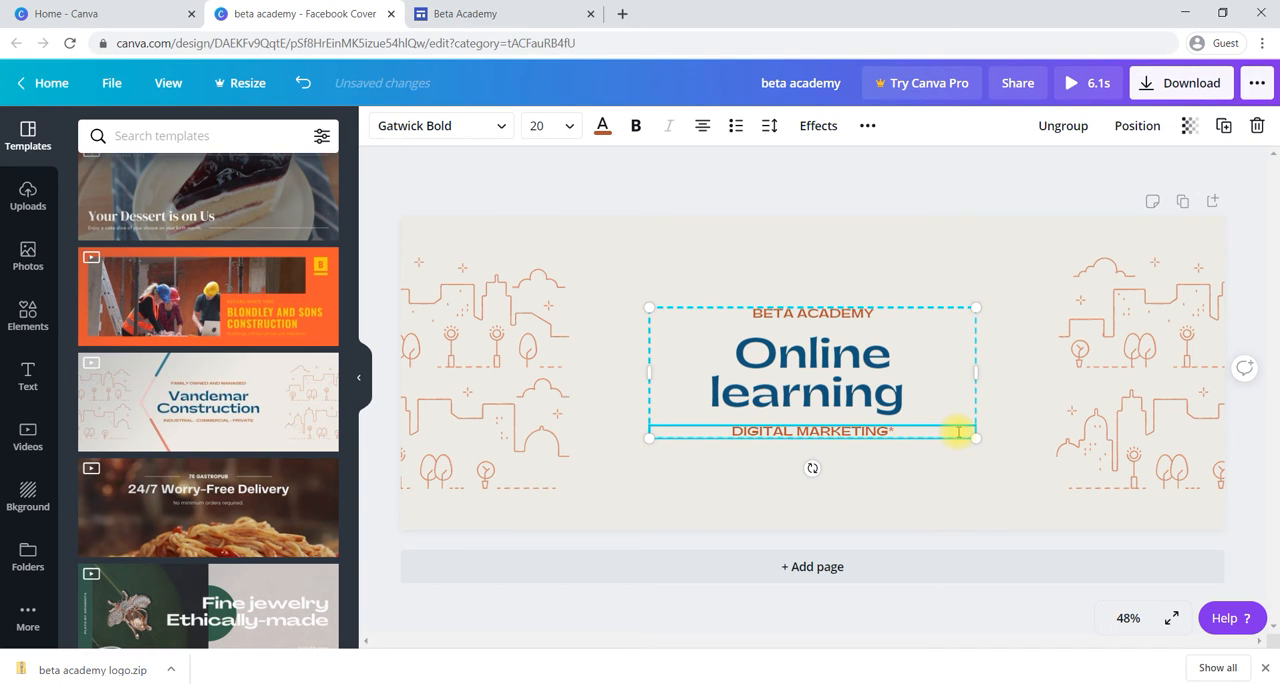
pyautogui.press('BackSpace')
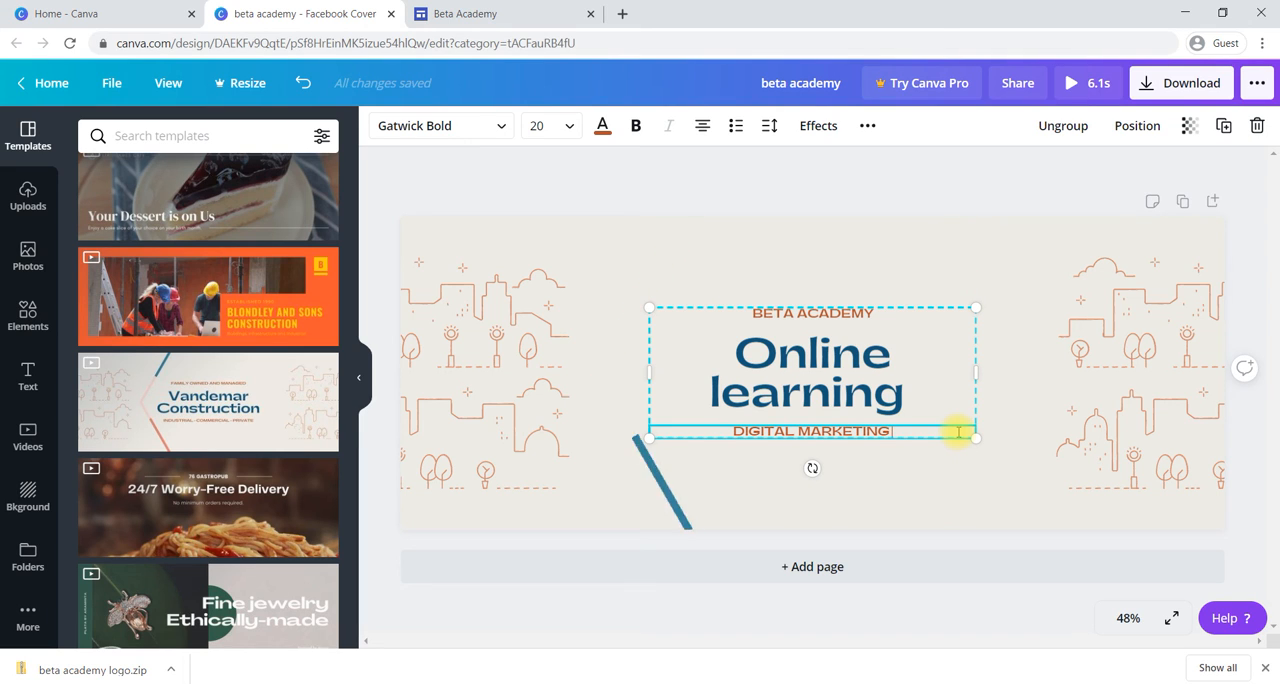
pyautogui.write('B')
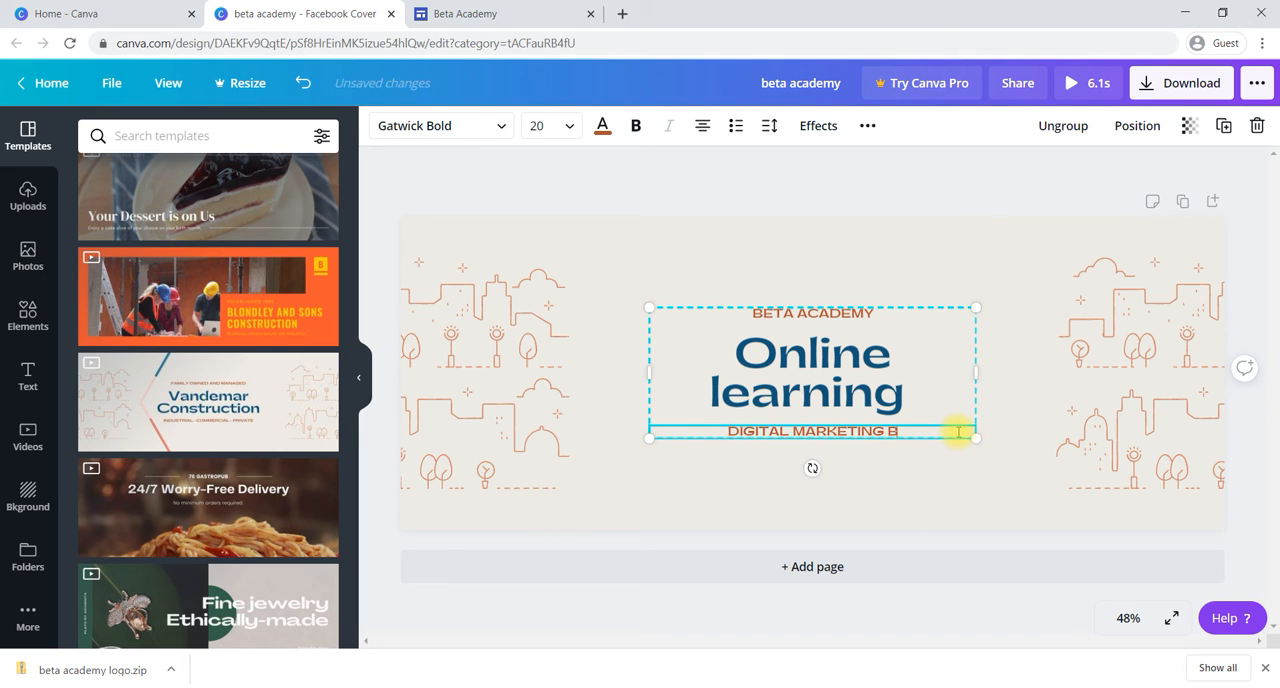
pyautogui.write('USINESS ')
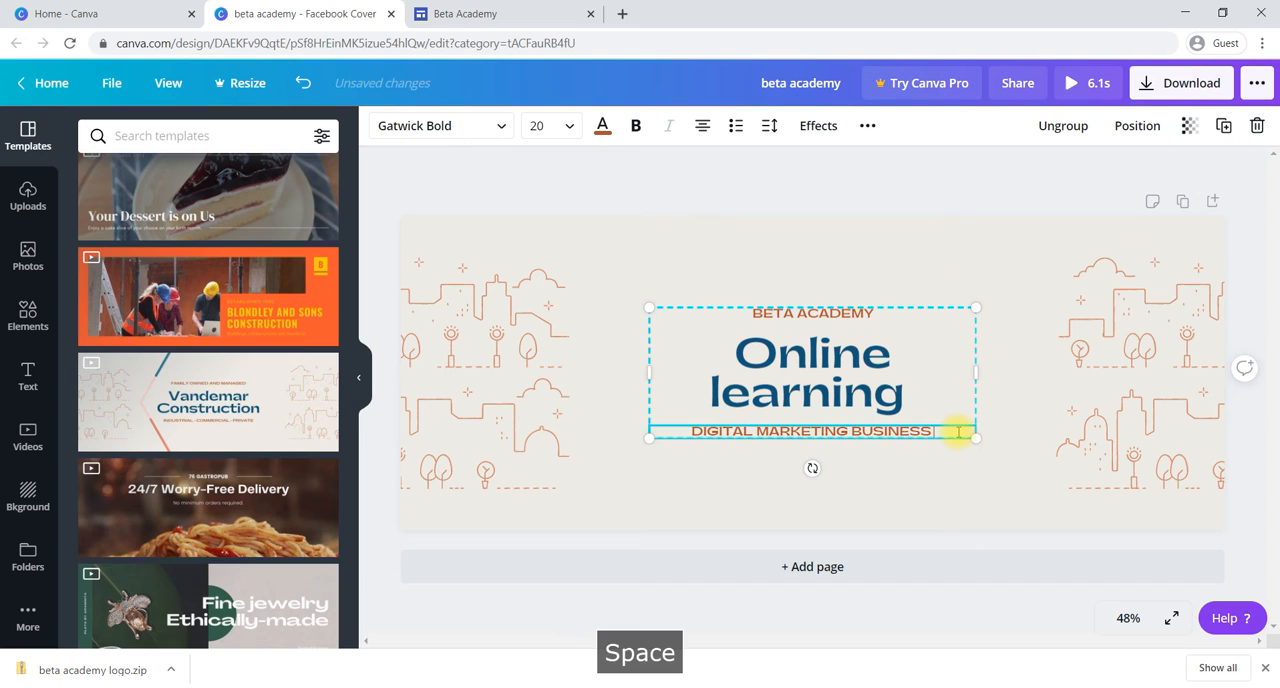
pyautogui.write('ANALYTICS')
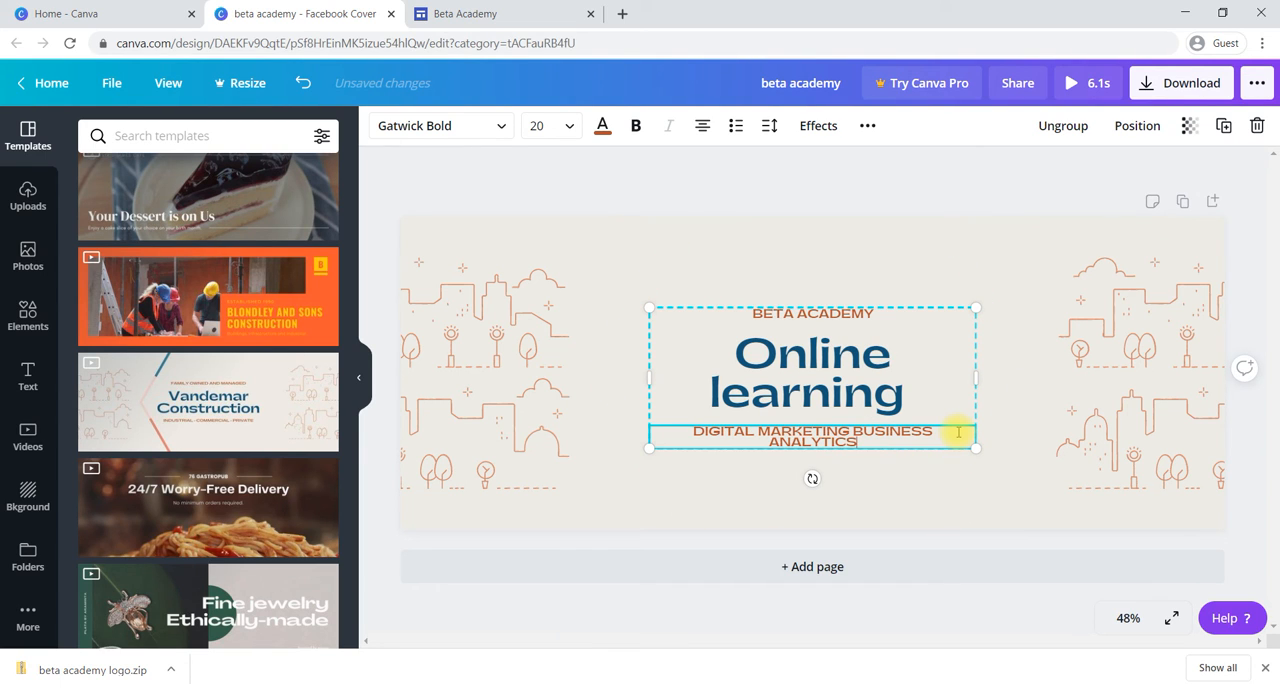
# Step: Delete all the text from the small line below the main title and finish editing it
pyautogui.press('BackSpace')
pyautogui.press('BackSpace')
pyautogui.press('BackSpace')
pyautogui.press('BackSpace')
pyautogui.press('BackSpace')
pyautogui.press('BackSpace')
pyautogui.press('BackSpace')
pyautogui.press('BackSpace')
pyautogui.press('BackSpace')
pyautogui.press('BackSpace')
pyautogui.press('BackSpace')
pyautogui.press('BackSpace')
pyautogui.press('BackSpace')
pyautogui.press('BackSpace')
pyautogui.press('BackSpace')
pyautogui.press('BackSpace')
pyautogui.press('BackSpace')
pyautogui.press('BackSpace')
pyautogui.press('BackSpace')
pyautogui.press('BackSpace')
pyautogui.press('BackSpace')
pyautogui.press('BackSpace')
pyautogui.press('BackSpace')
pyautogui.press('BackSpace')
pyautogui.press('BackSpace')
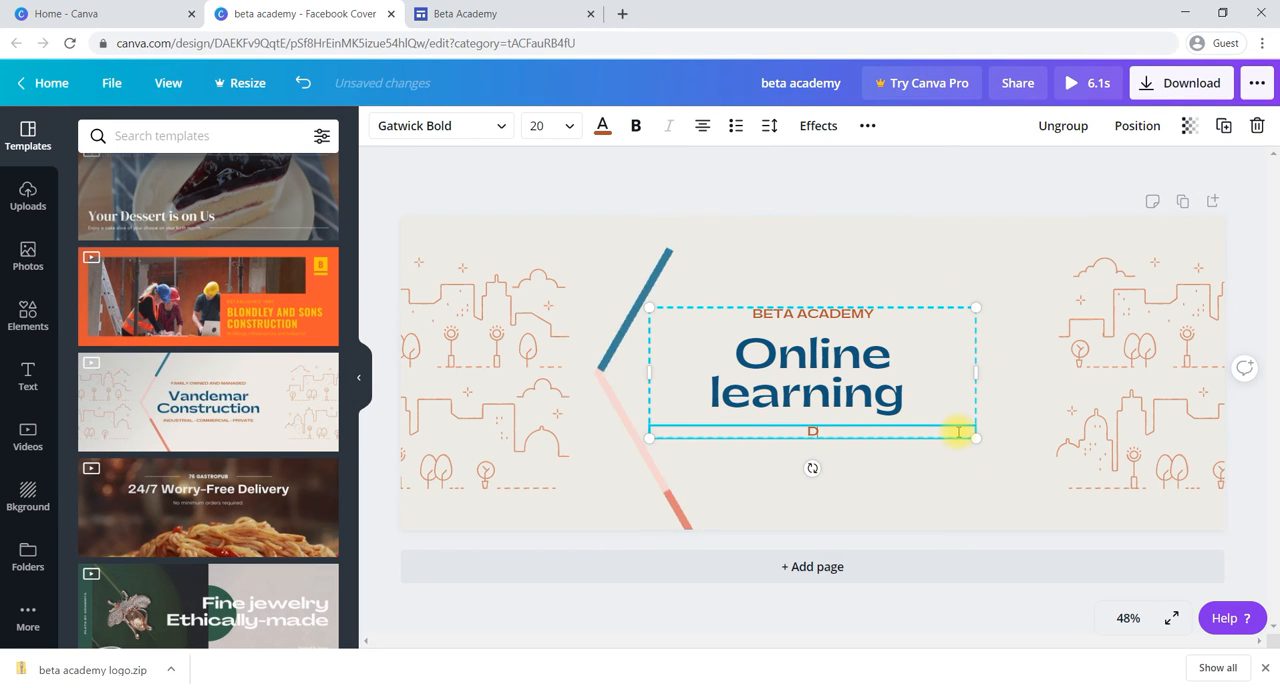
pyautogui.click(742, 502)
# Step: Widen the text group on both sides so "Online learning" fits on one line, centred between the city illustrations
pyautogui.click(809, 356)
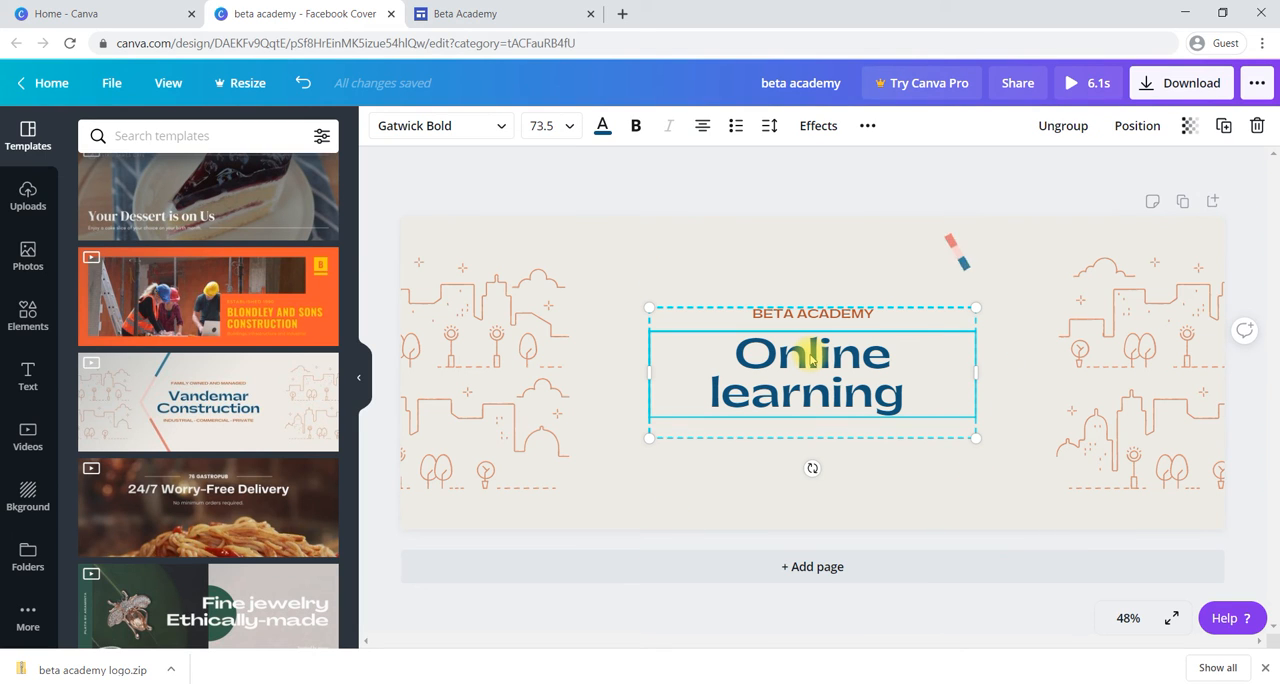
pyautogui.moveTo(976, 371); pyautogui.dragTo(1043, 369)
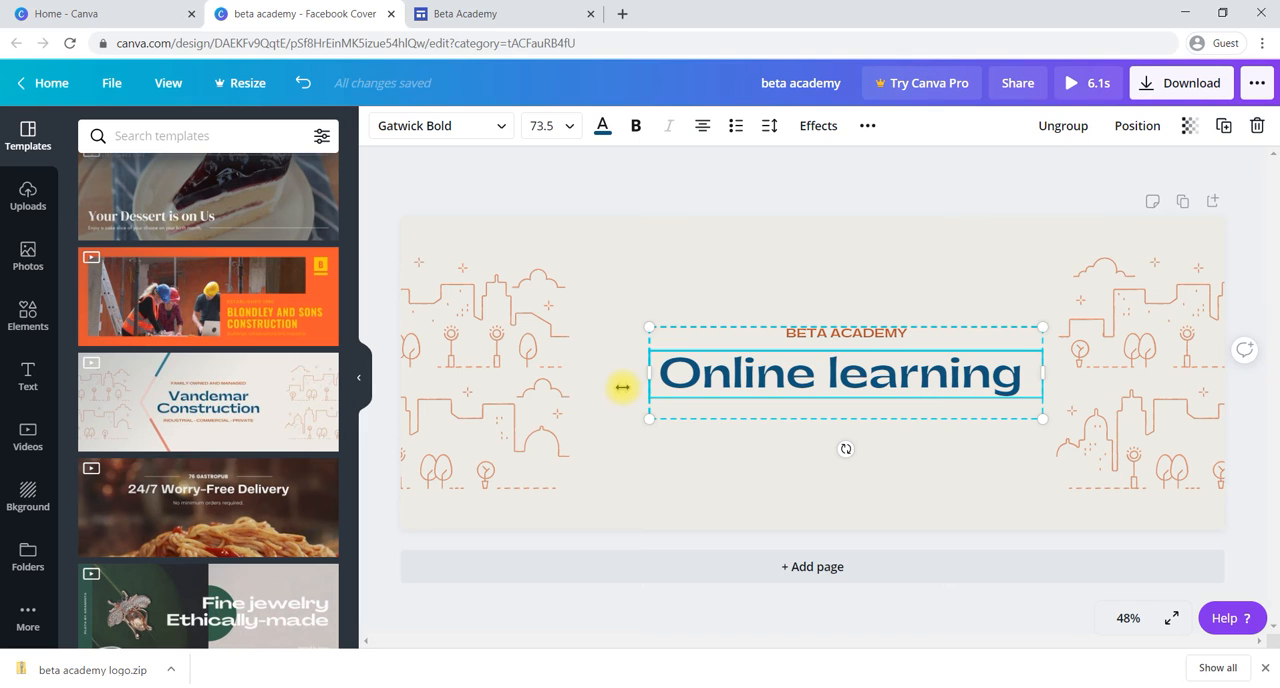
pyautogui.moveTo(650, 372); pyautogui.dragTo(622, 375)
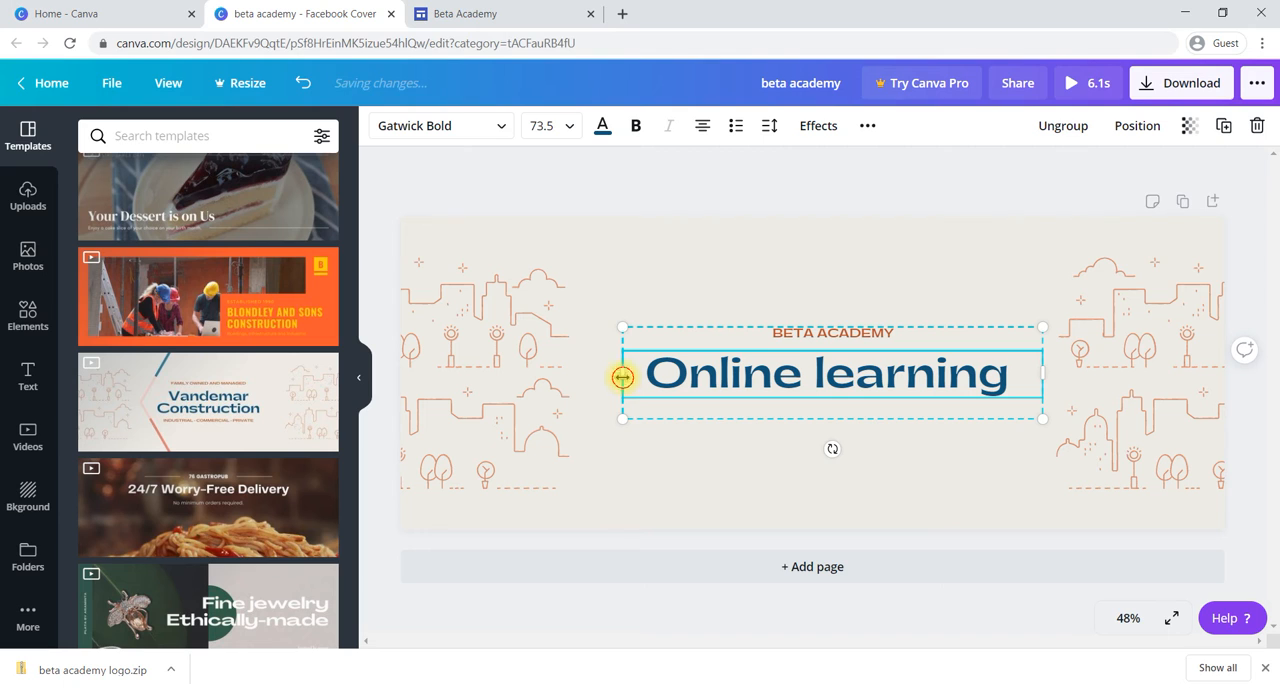
pyautogui.moveTo(619, 377); pyautogui.dragTo(608, 374)
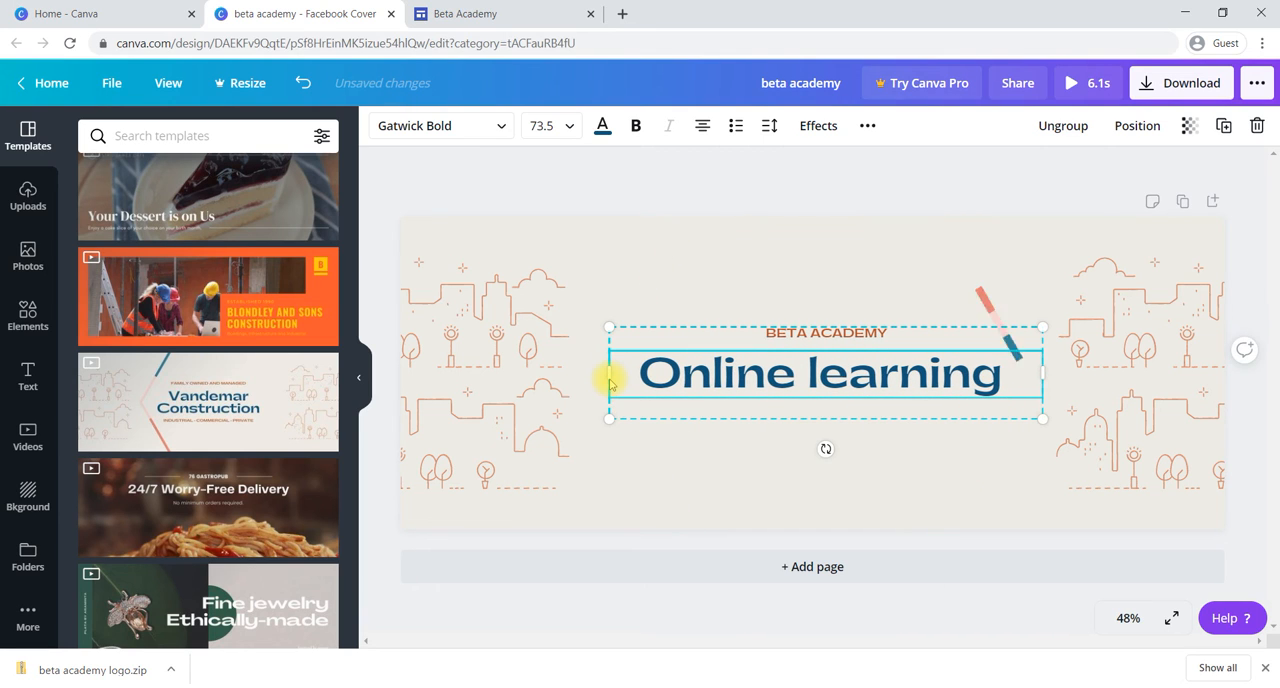
pyautogui.moveTo(608, 374); pyautogui.dragTo(587, 375)
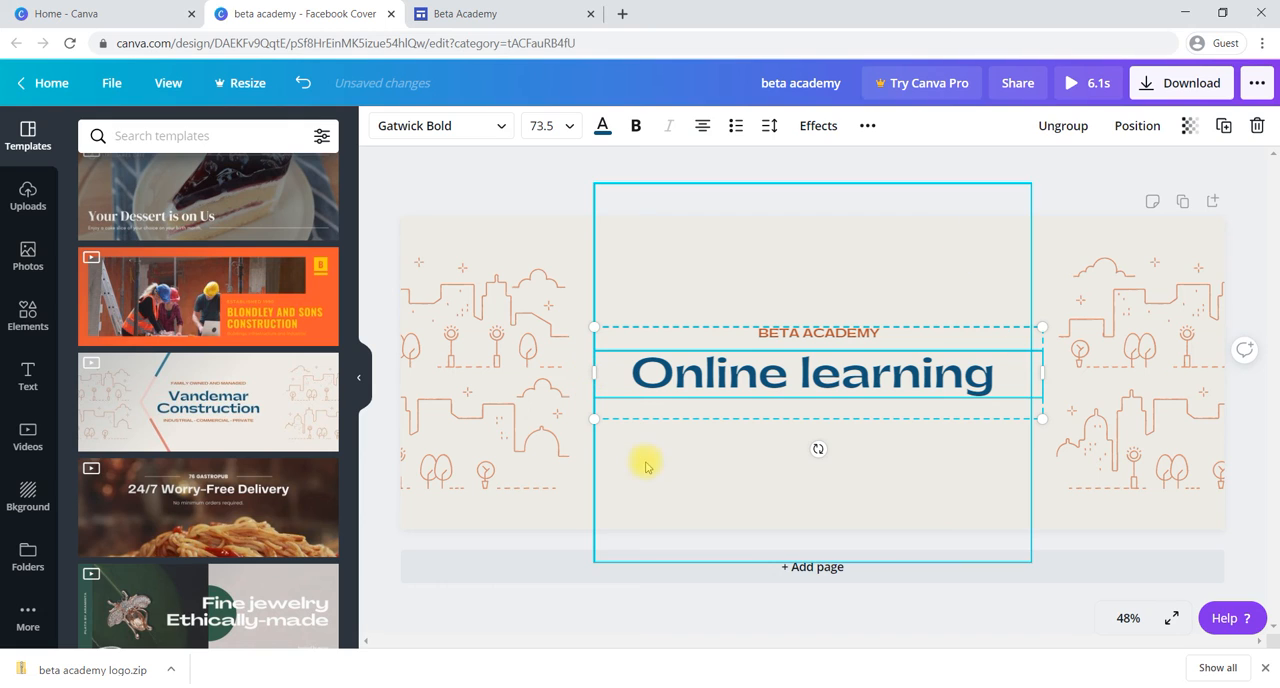
# Step: Try deleting the animated line graphic behind the title, and undo the deletion
pyautogui.click(659, 479)
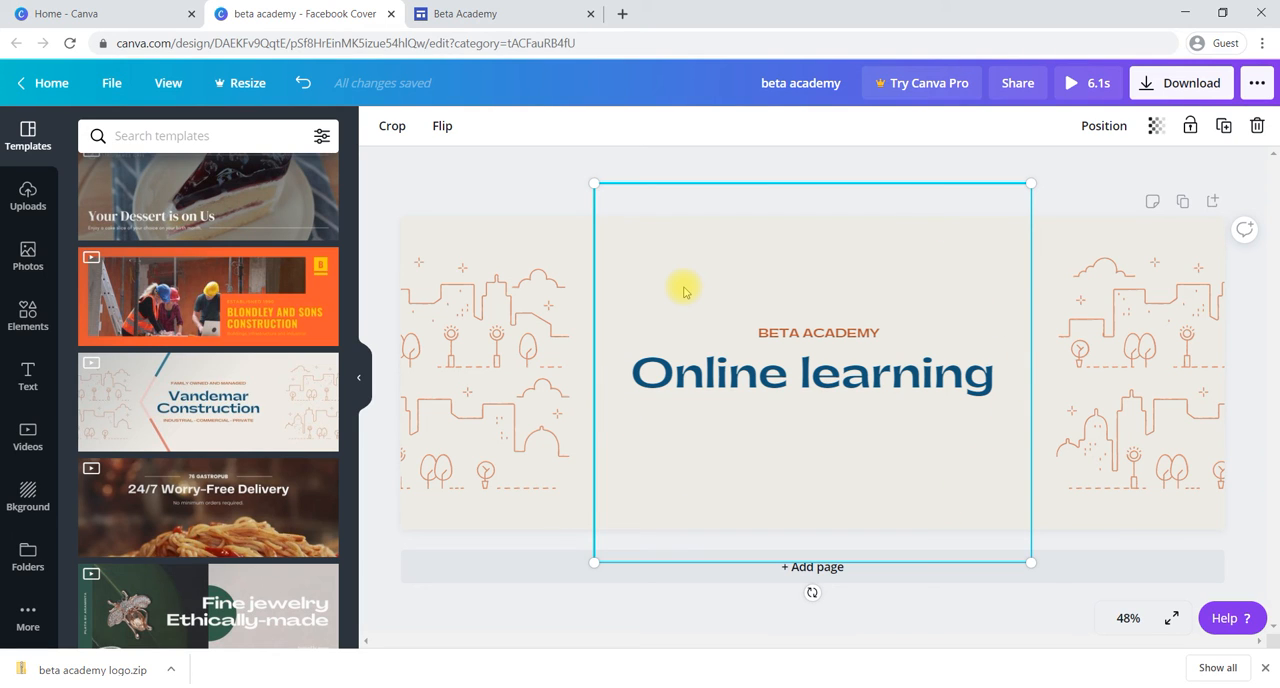
pyautogui.press('Delete')
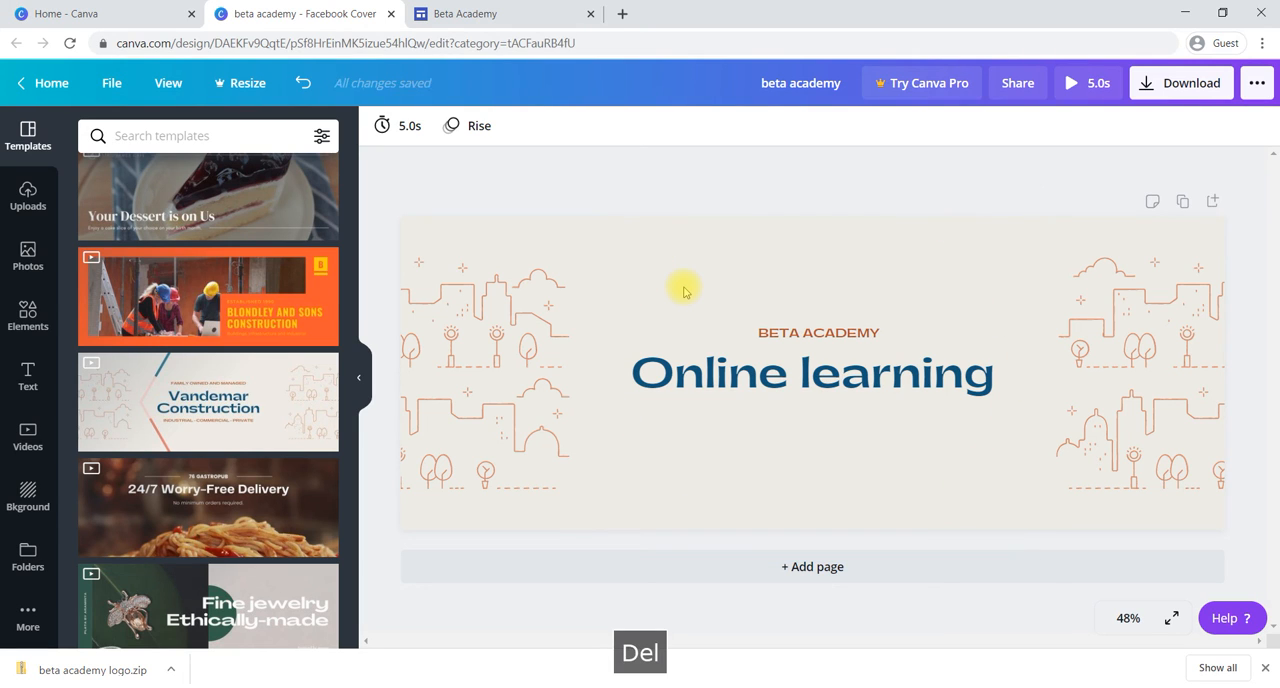
pyautogui.hotkey('ctrl', 'z')
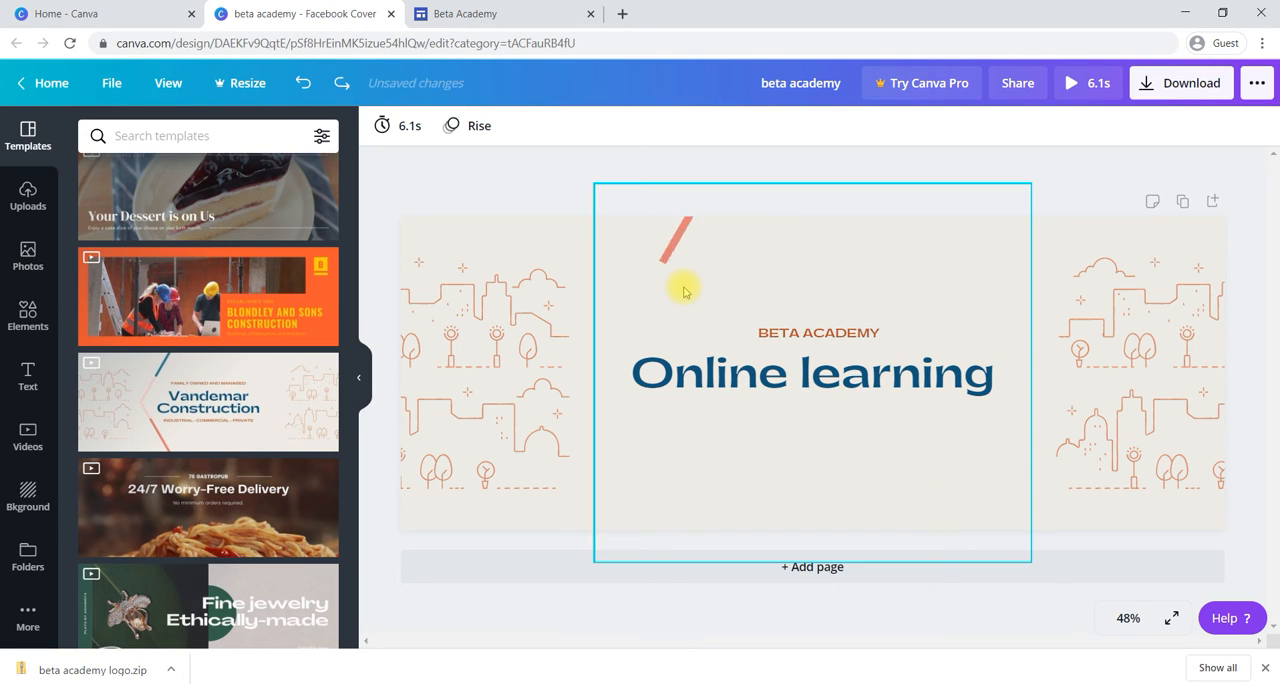
# Step: Recolour the city line illustration on the banner's left side to the light purple default colour
pyautogui.click(1166, 334)
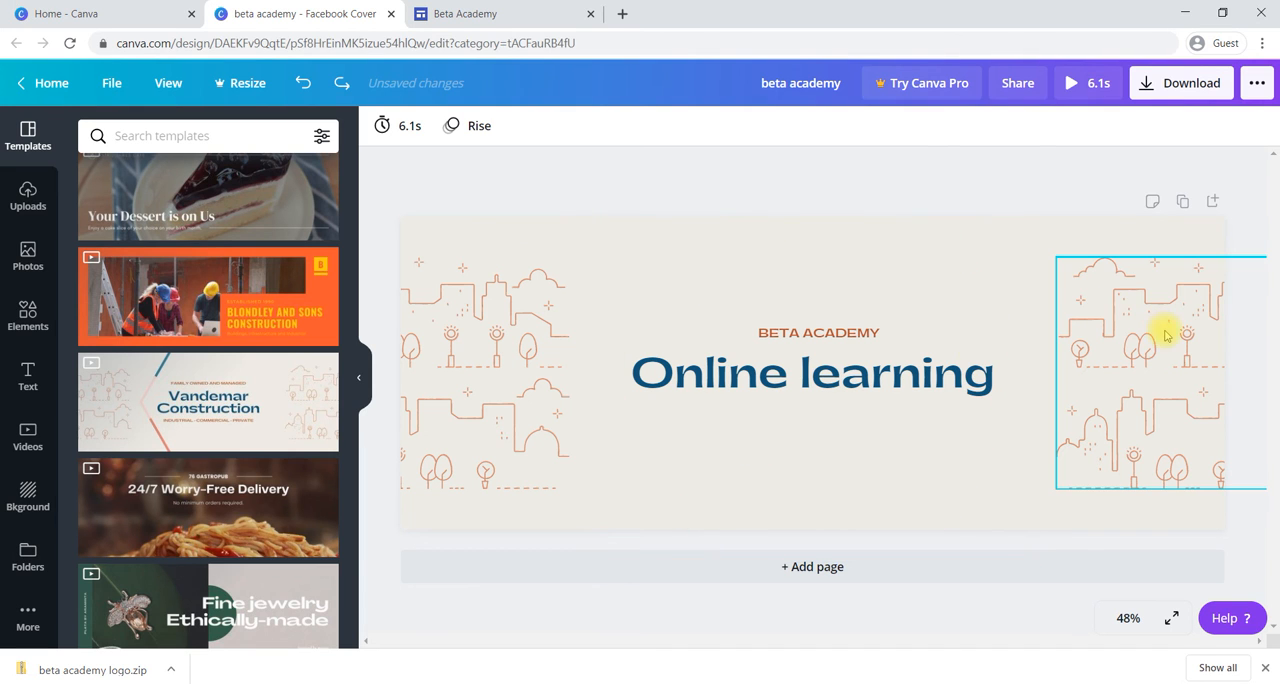
pyautogui.click(437, 432)
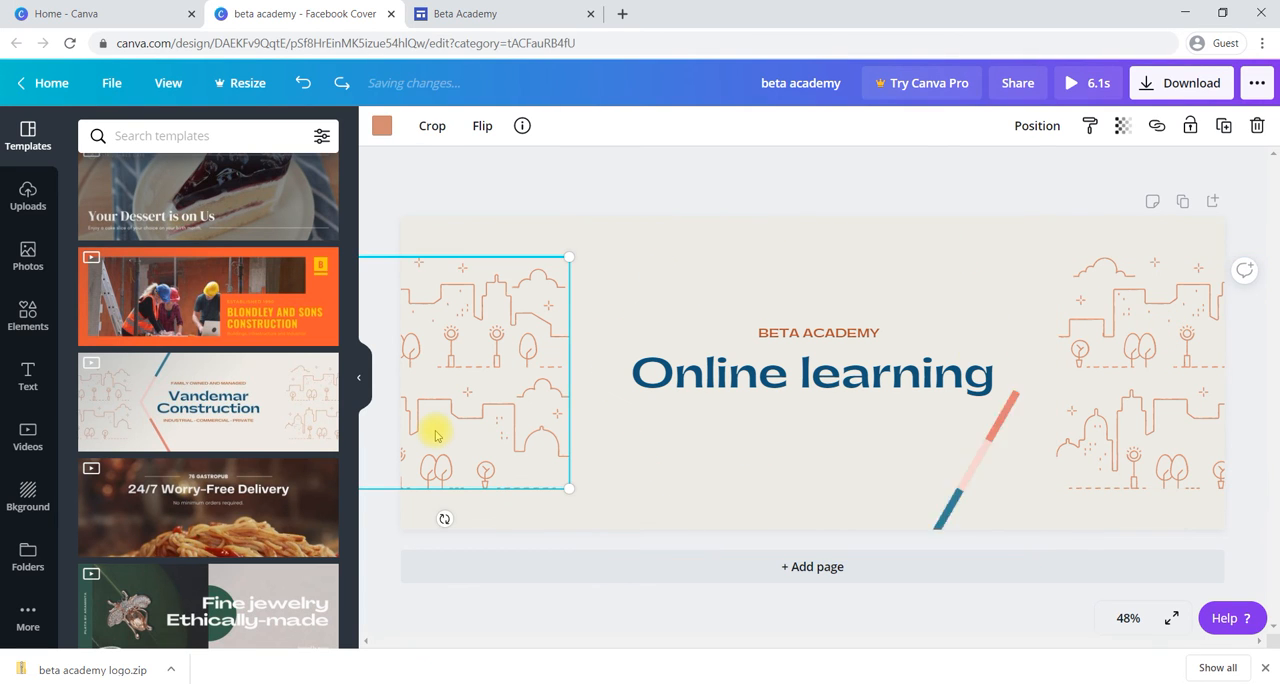
pyautogui.click(382, 128)
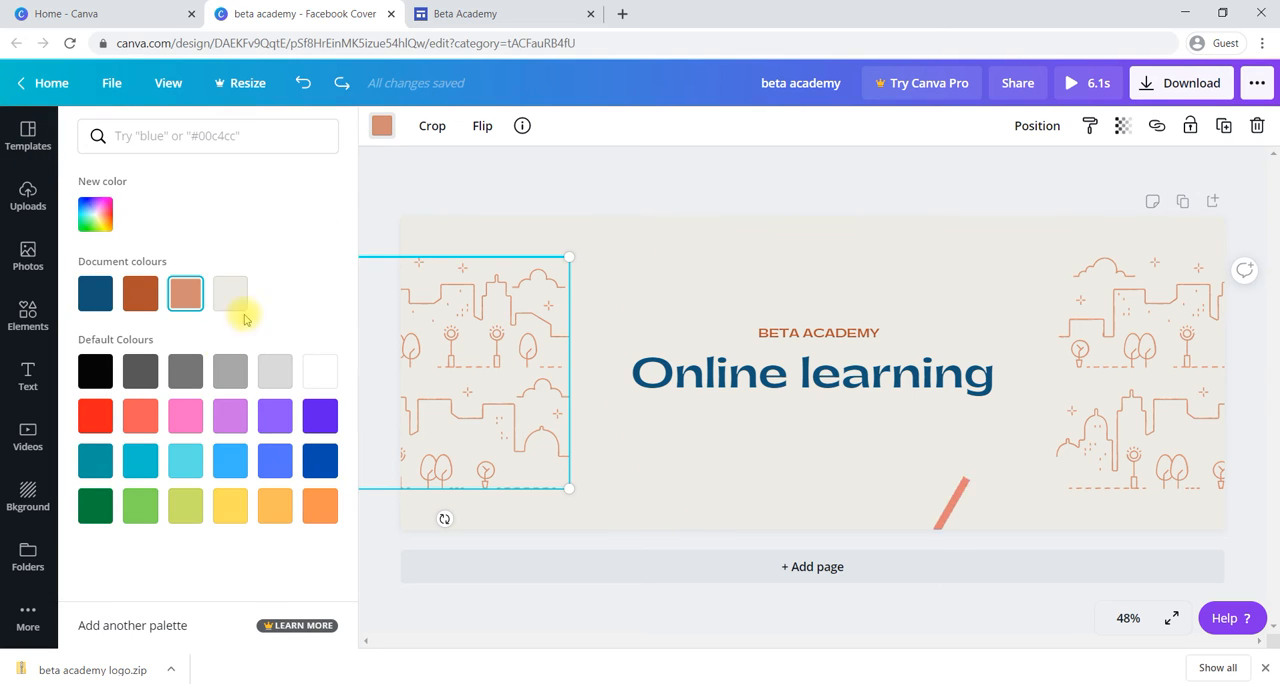
pyautogui.click(274, 416)
# Step: Recolour the city line illustration on the banner's right side to the light purple default colour
pyautogui.click(1151, 380)
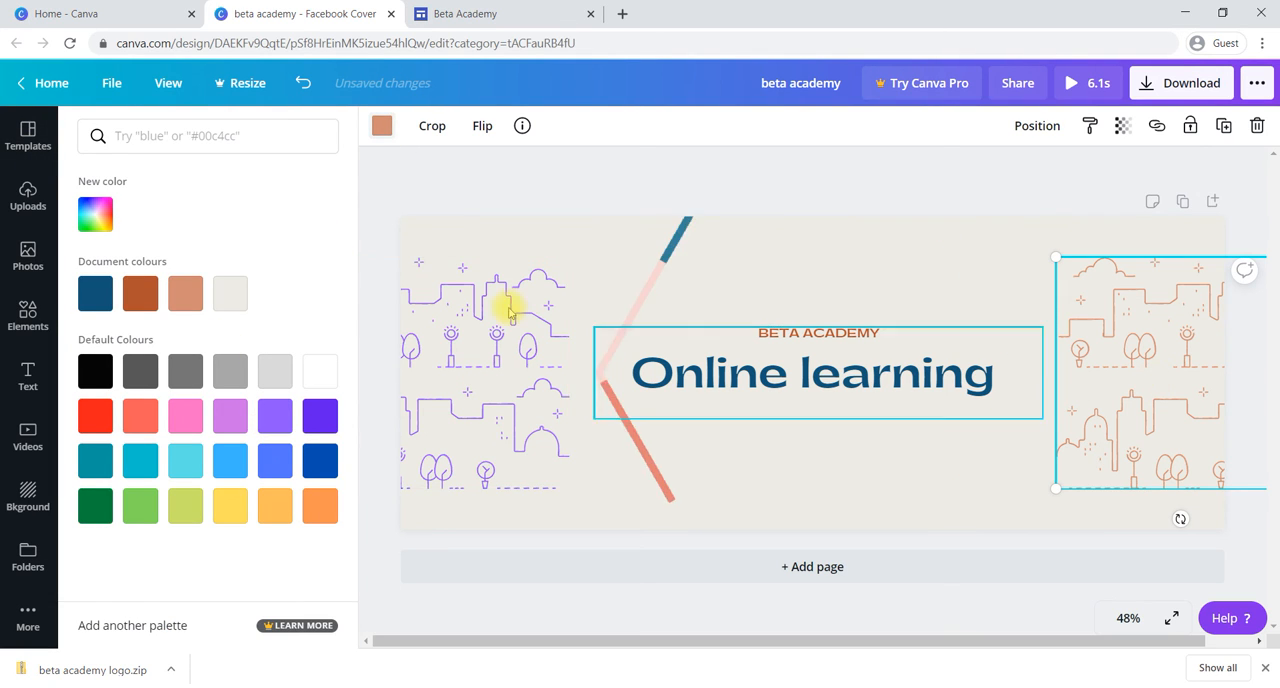
pyautogui.click(382, 130)
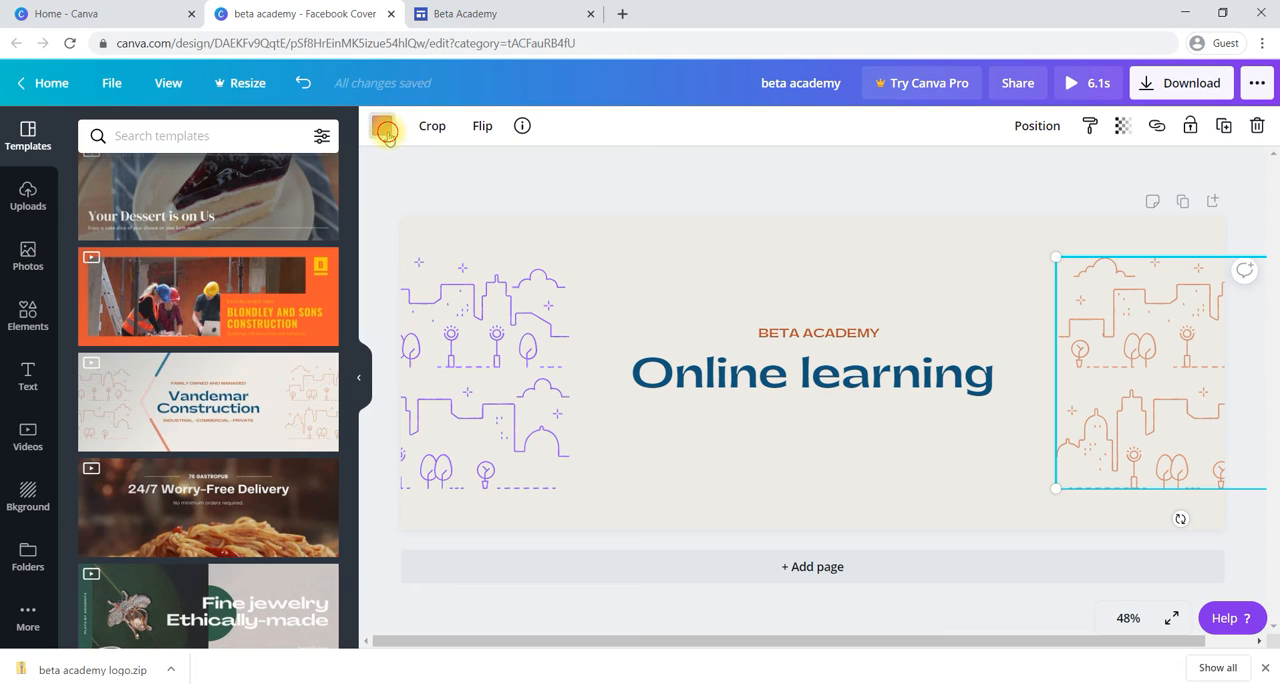
pyautogui.click(277, 418)
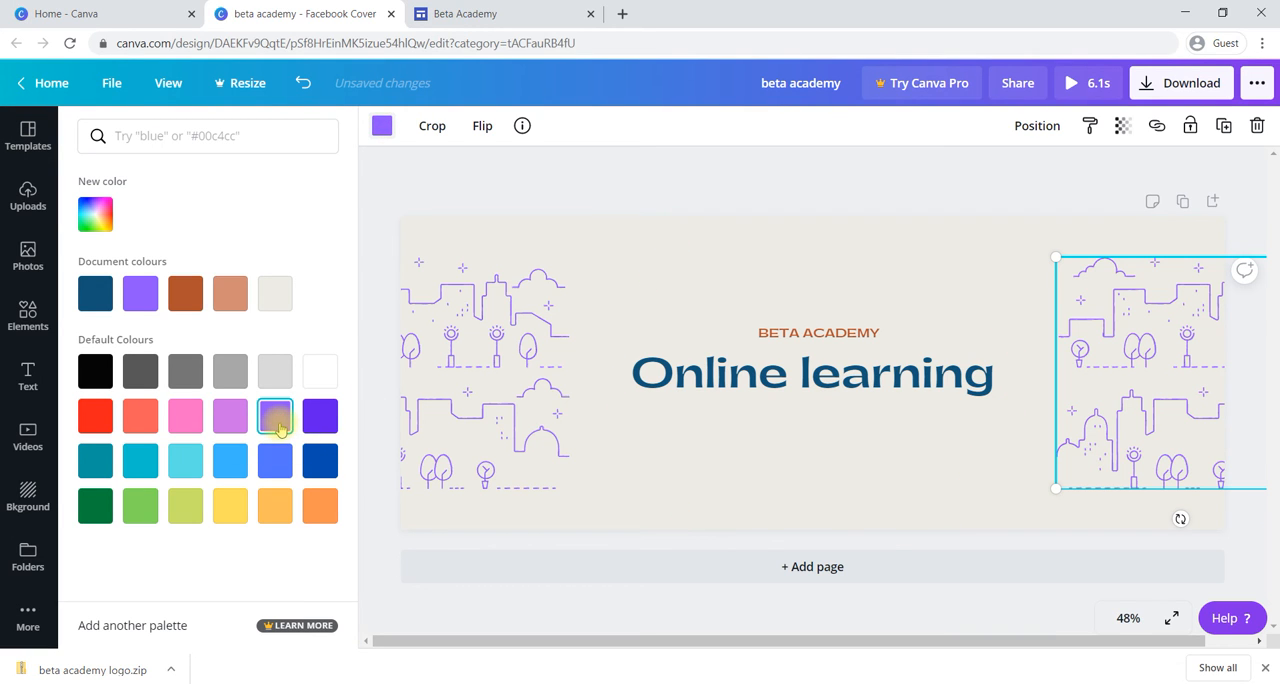
pyautogui.click(526, 522)
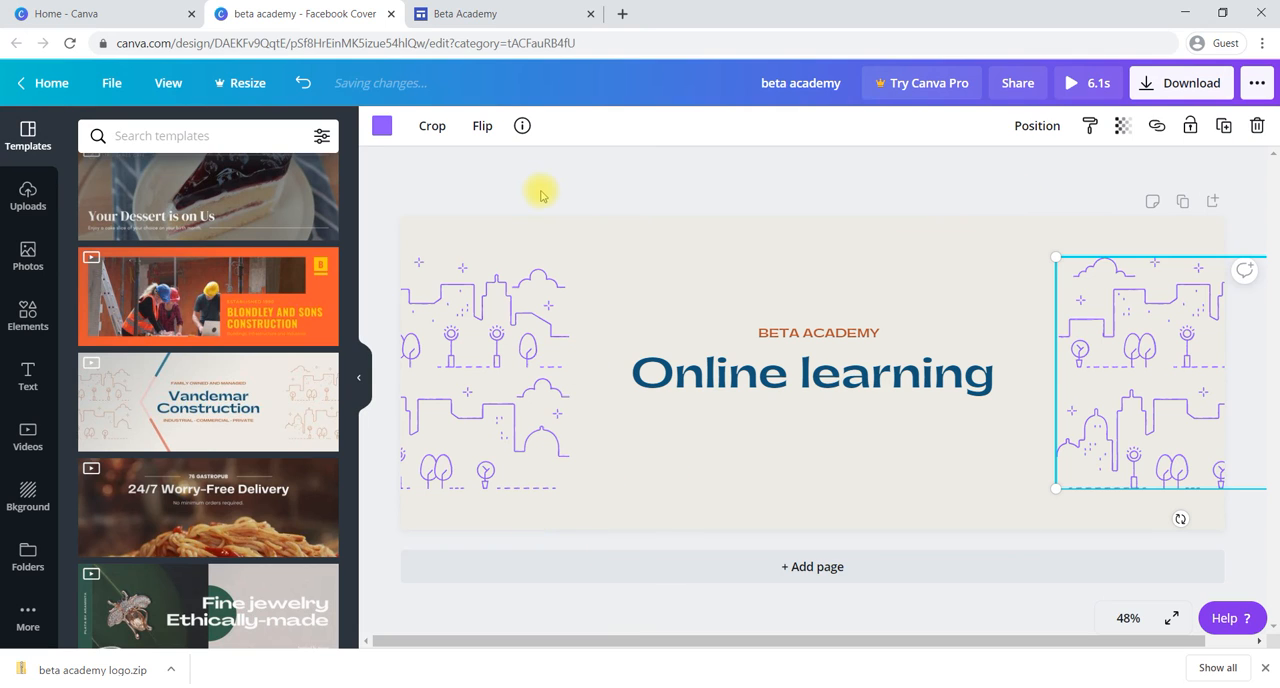
# Step: Try light purple and pinkish purple as the banner's background colour, and undo both background changes
pyautogui.click(488, 233)
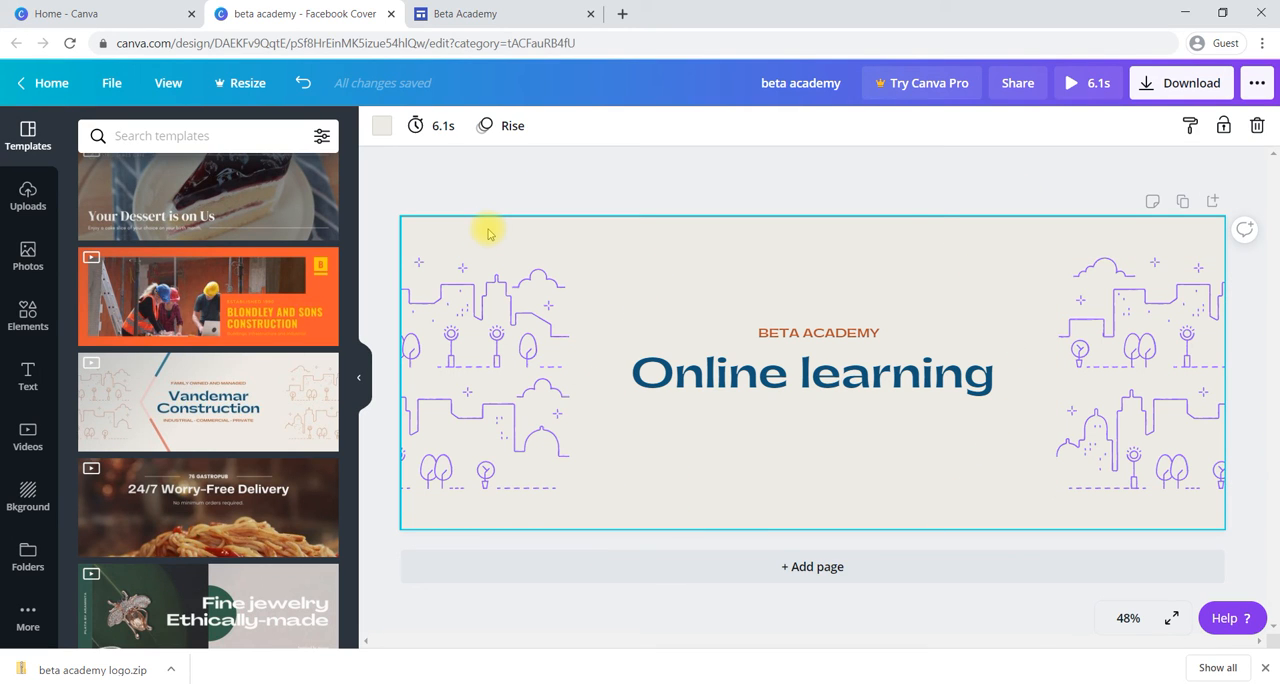
pyautogui.click(383, 128)
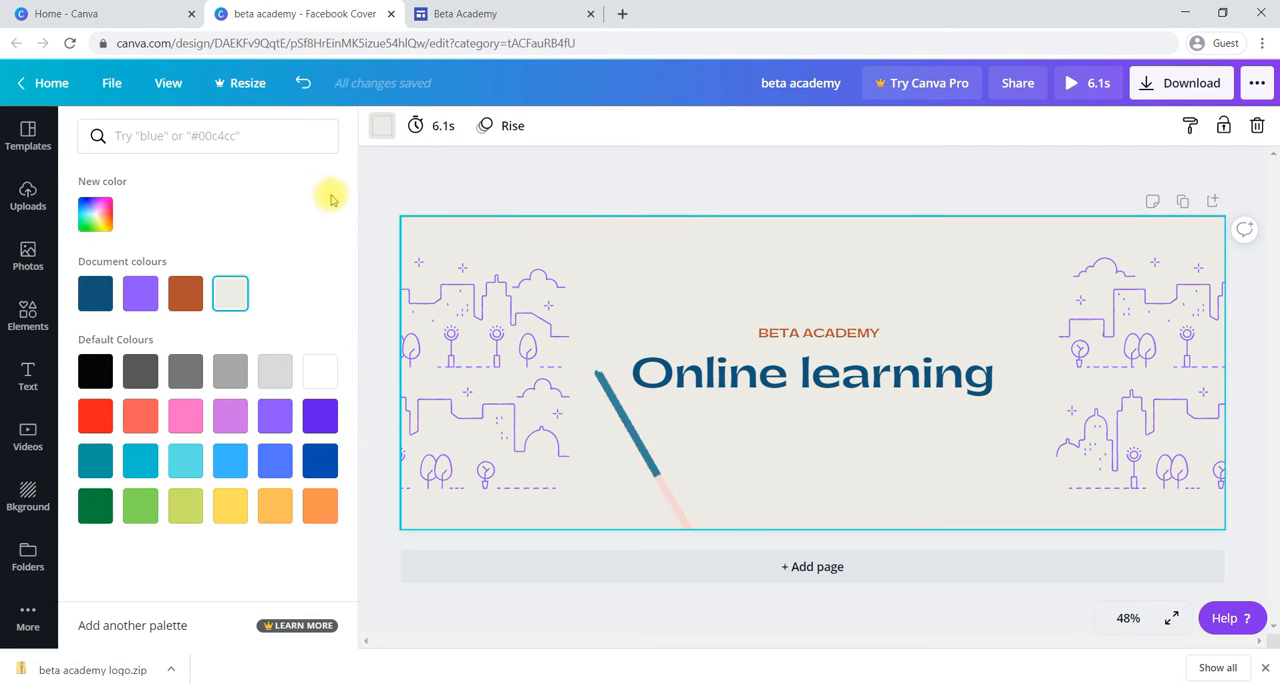
pyautogui.click(279, 419)
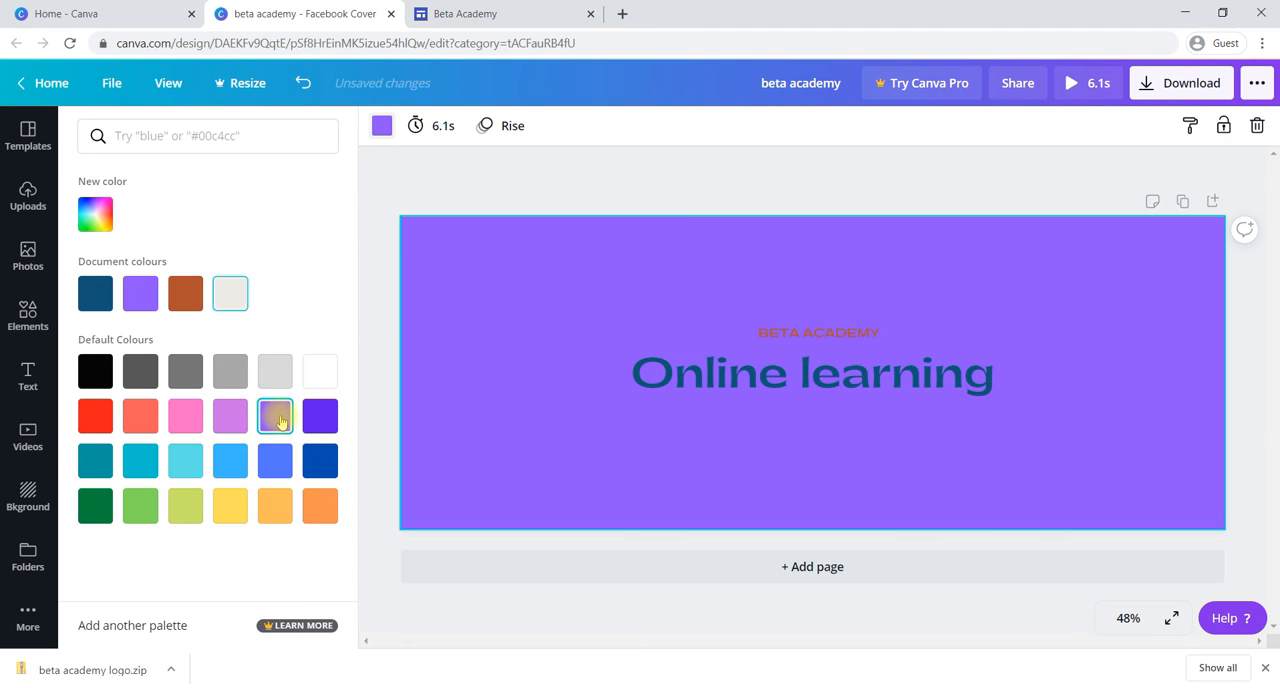
pyautogui.click(230, 420)
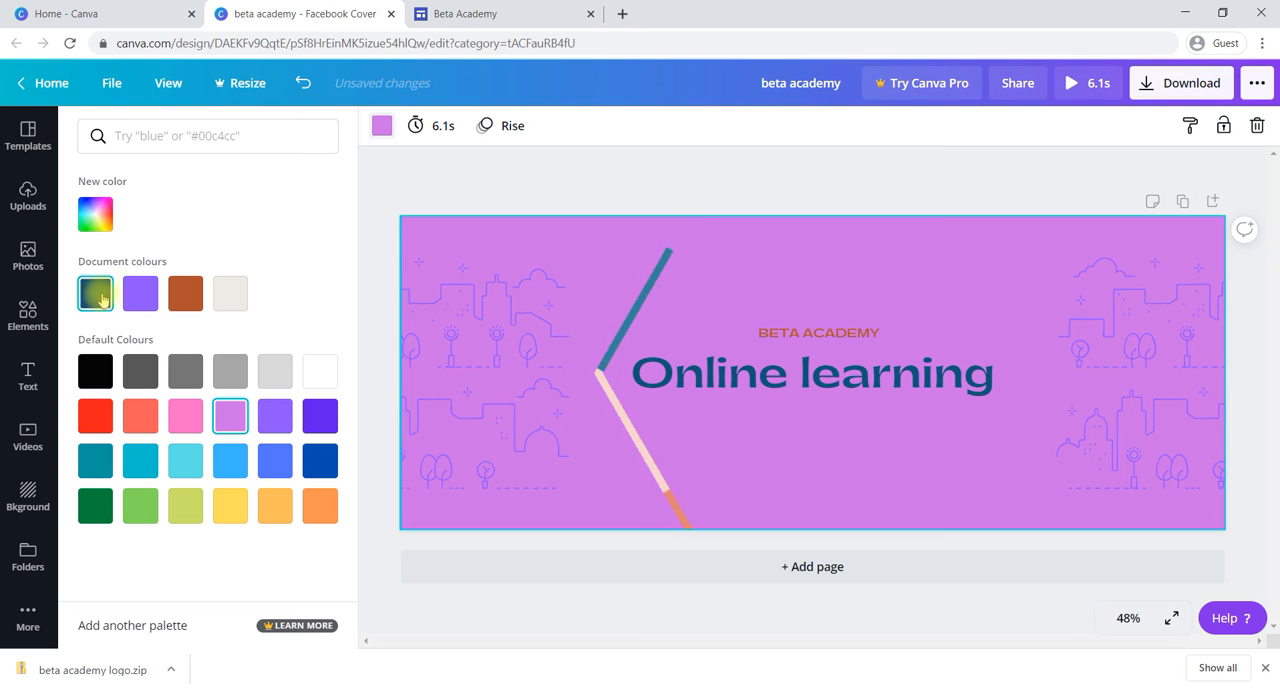
pyautogui.click(445, 185)
pyautogui.hotkey('ctrl', 'z')
pyautogui.hotkey('ctrl', 'z')
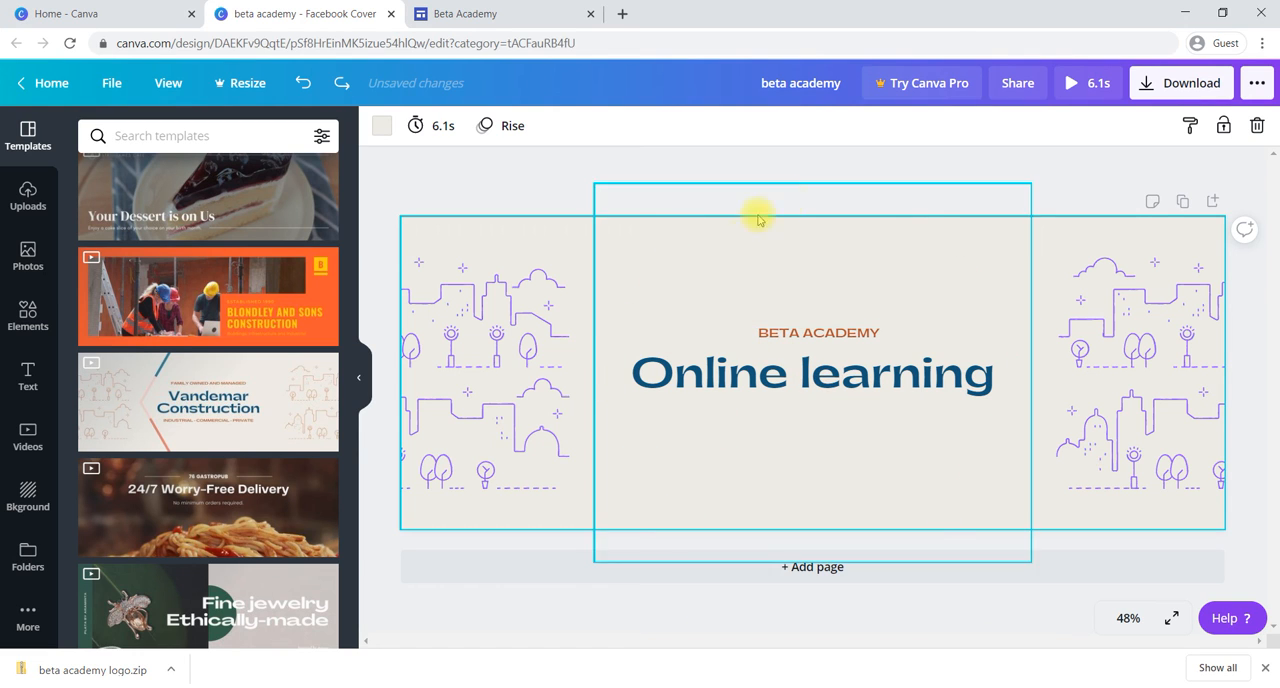
# Step: Duplicate the banner page and add a new blank page after the copy
pyautogui.click(1184, 201)
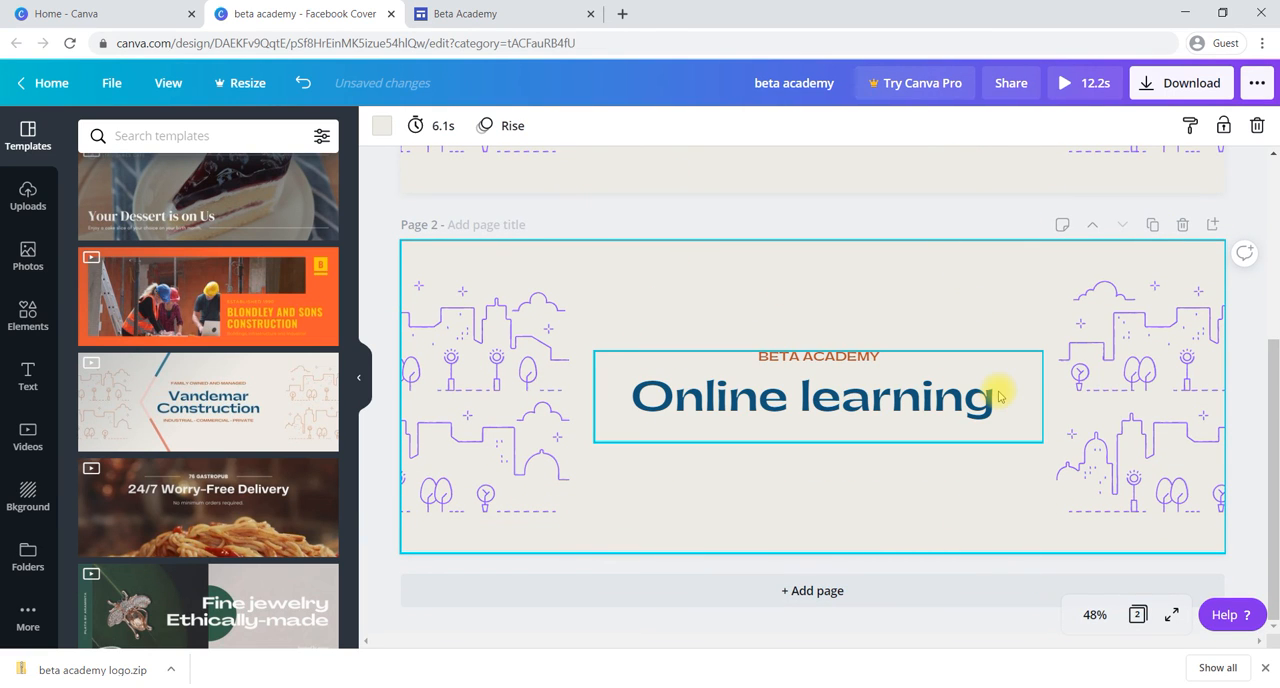
pyautogui.click(806, 589)
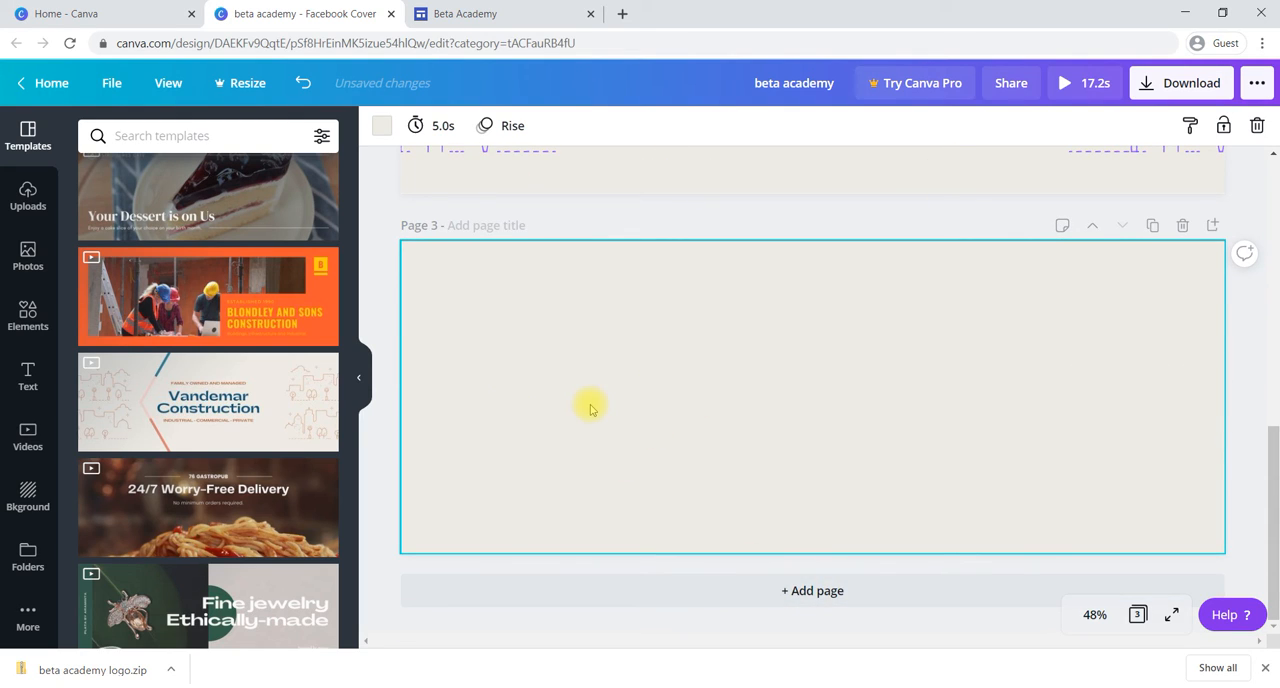
# Step: Add the heading "Beta Academy" to the blank third page and move it up and right of the page centre
pyautogui.click(28, 375)
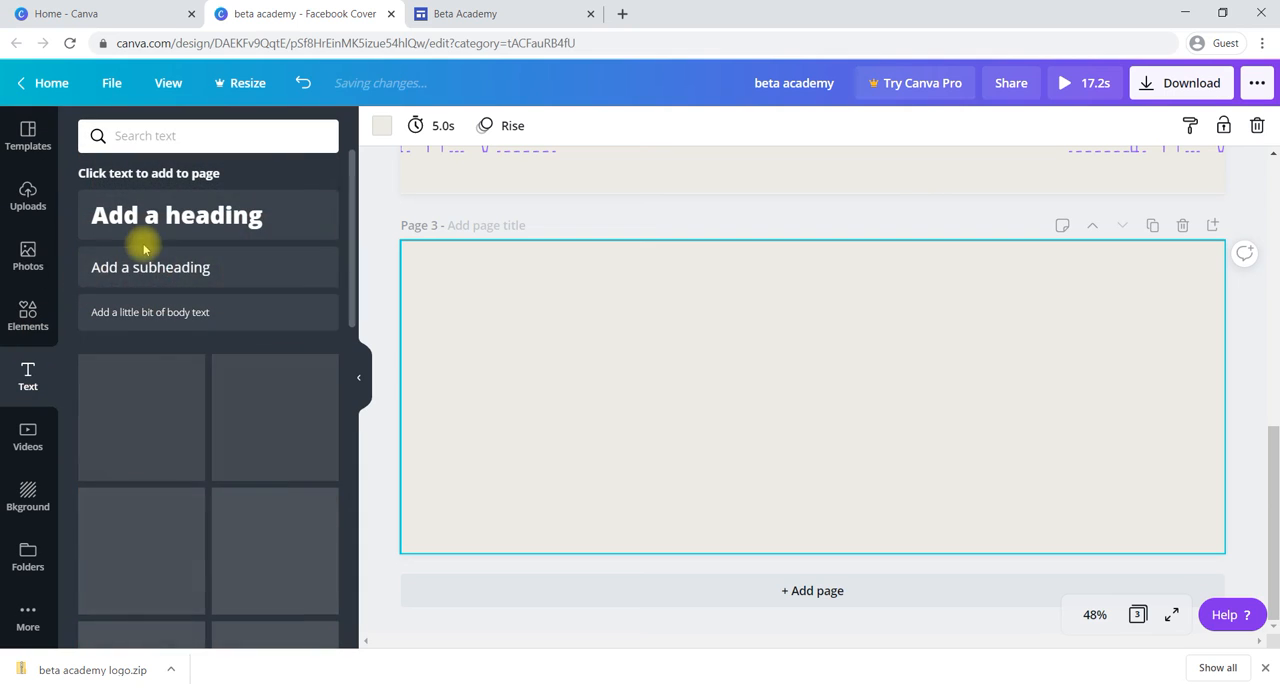
pyautogui.click(189, 217)
pyautogui.write('BEta')
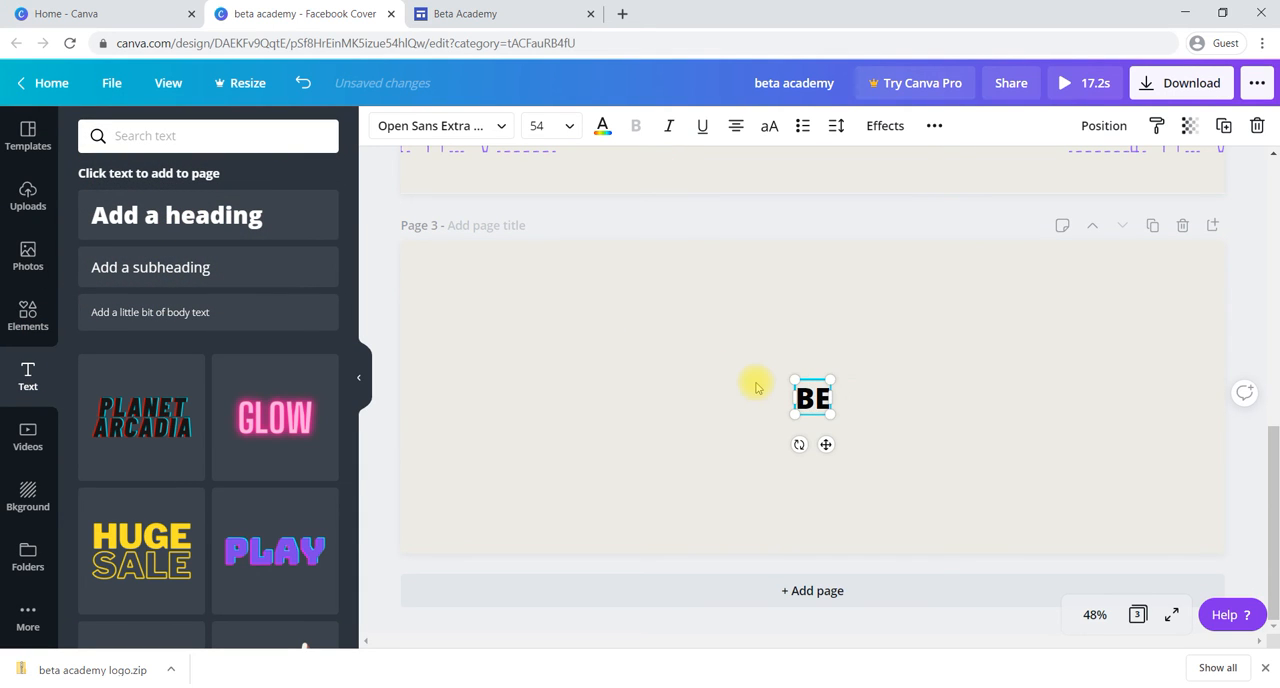
pyautogui.press('BackSpace')
pyautogui.press('BackSpace')
pyautogui.press('BackSpace')
pyautogui.press('BackSpace')
pyautogui.write('eta Academy')
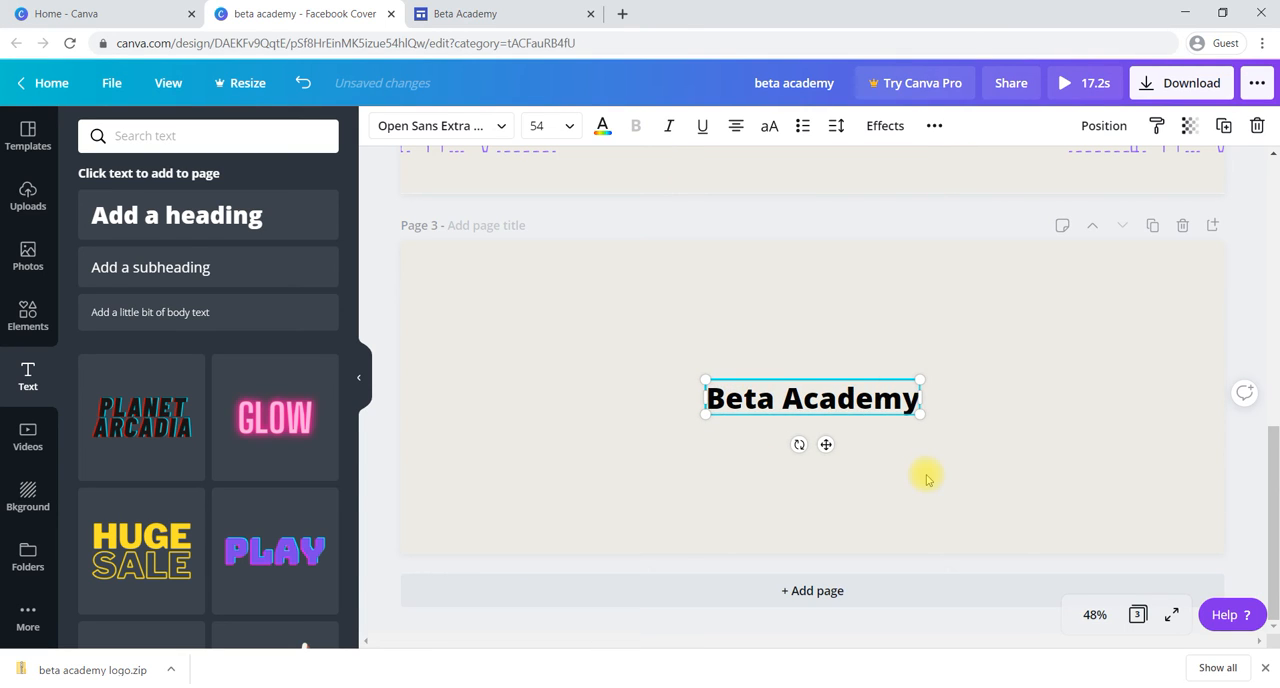
pyautogui.doubleClick(831, 403)
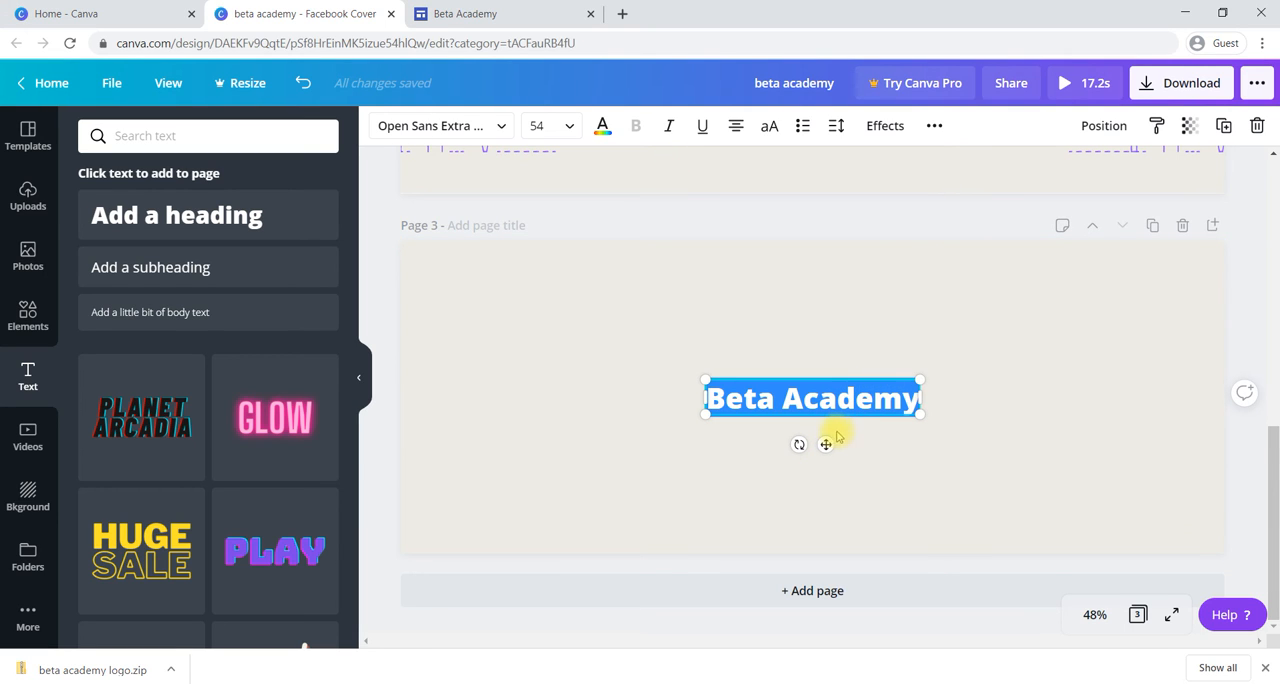
pyautogui.moveTo(824, 445); pyautogui.dragTo(852, 375)
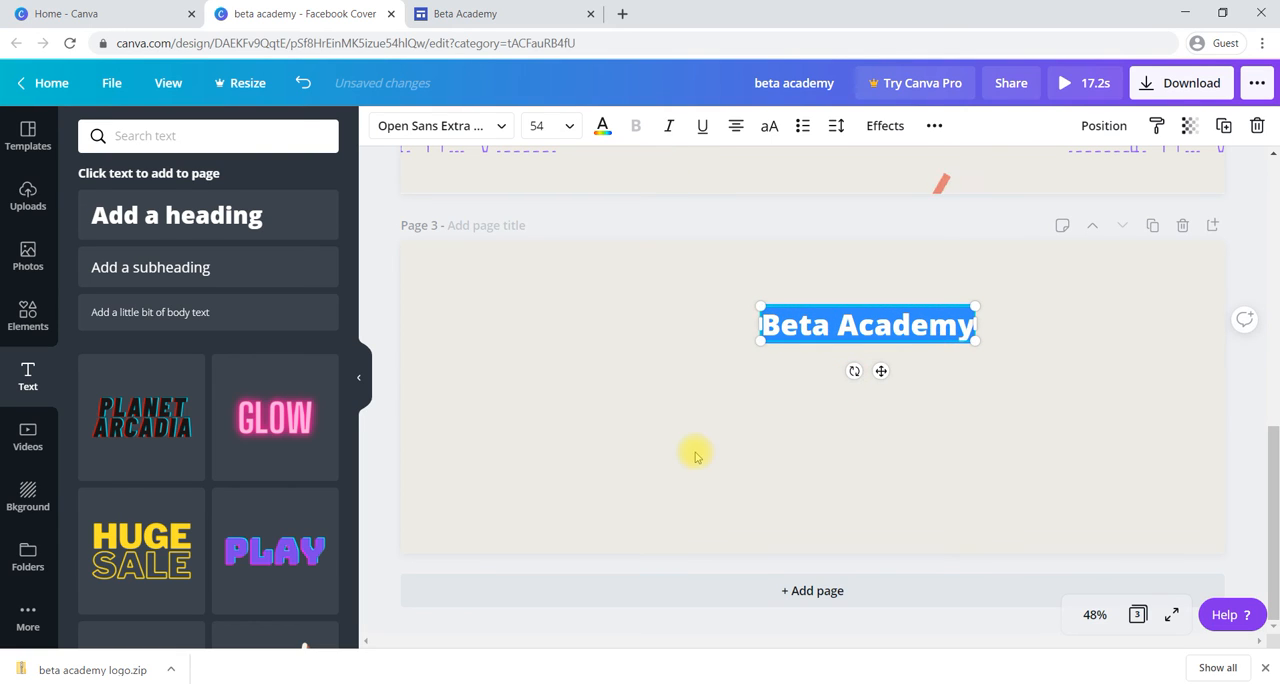
pyautogui.click(696, 456)
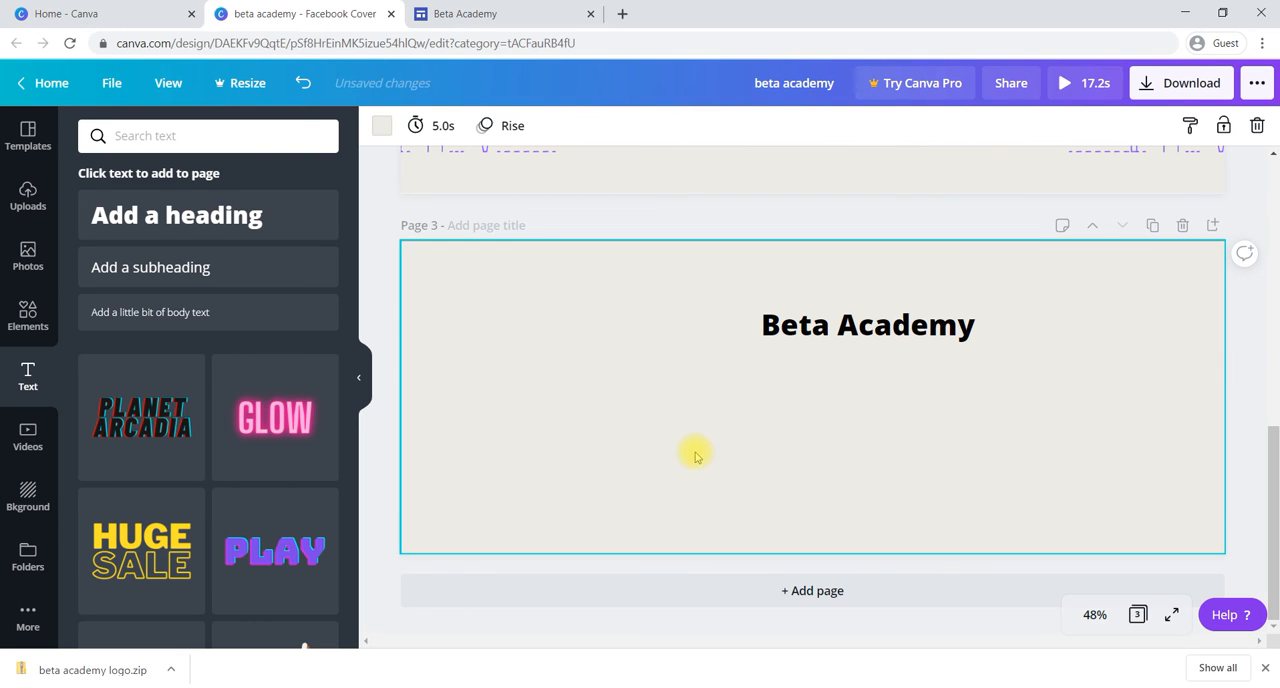
# Step: Add the trending photo of the boy reading on a bed, align it to the page's left edge and enlarge it to full page height
pyautogui.click(28, 258)
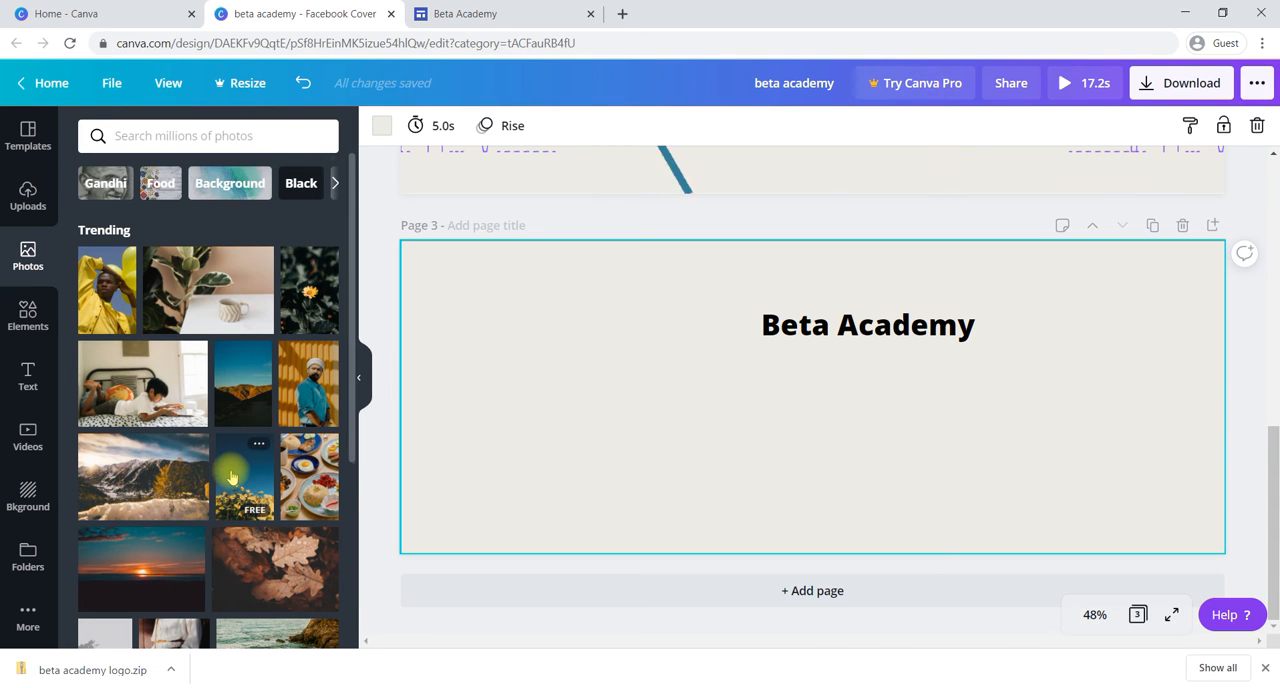
pyautogui.scroll(-1, 231, 477)
pyautogui.click(143, 325)
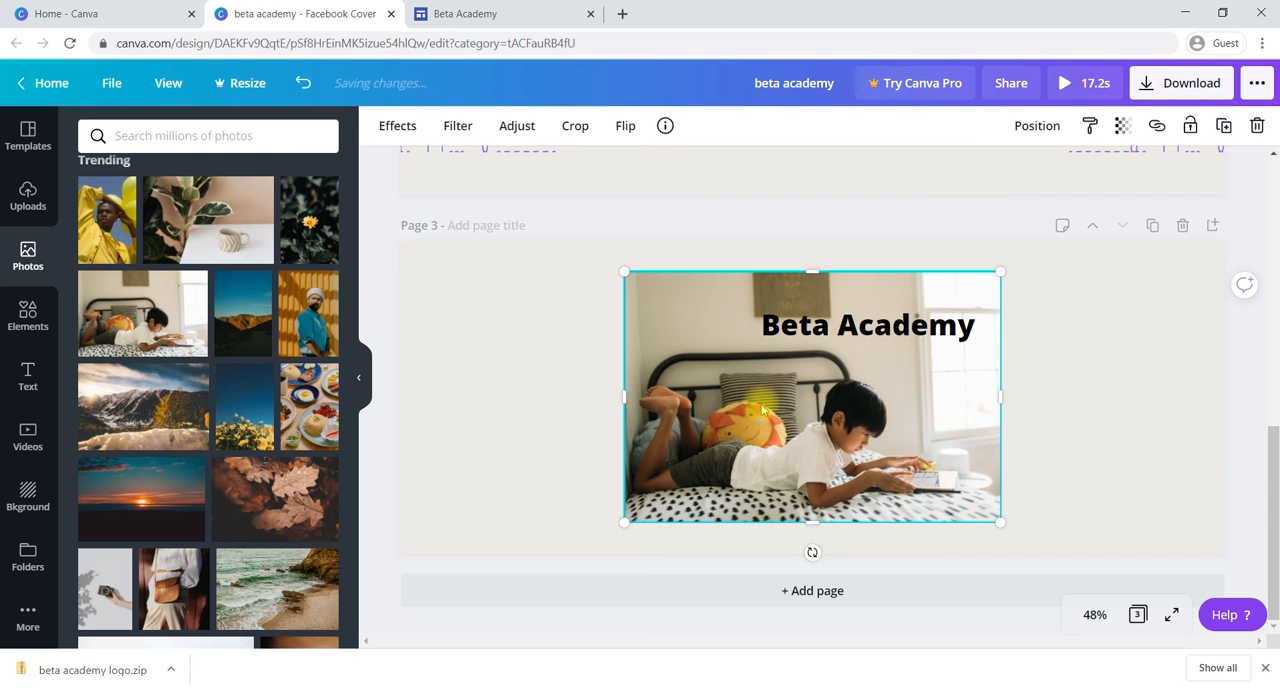
pyautogui.moveTo(740, 401); pyautogui.dragTo(541, 373)
pyautogui.moveTo(787, 512); pyautogui.dragTo(863, 560)
# Step: Move the "Beta Academy" heading into the empty area right of the photo and enlarge it to nearly fill that width
pyautogui.click(923, 323)
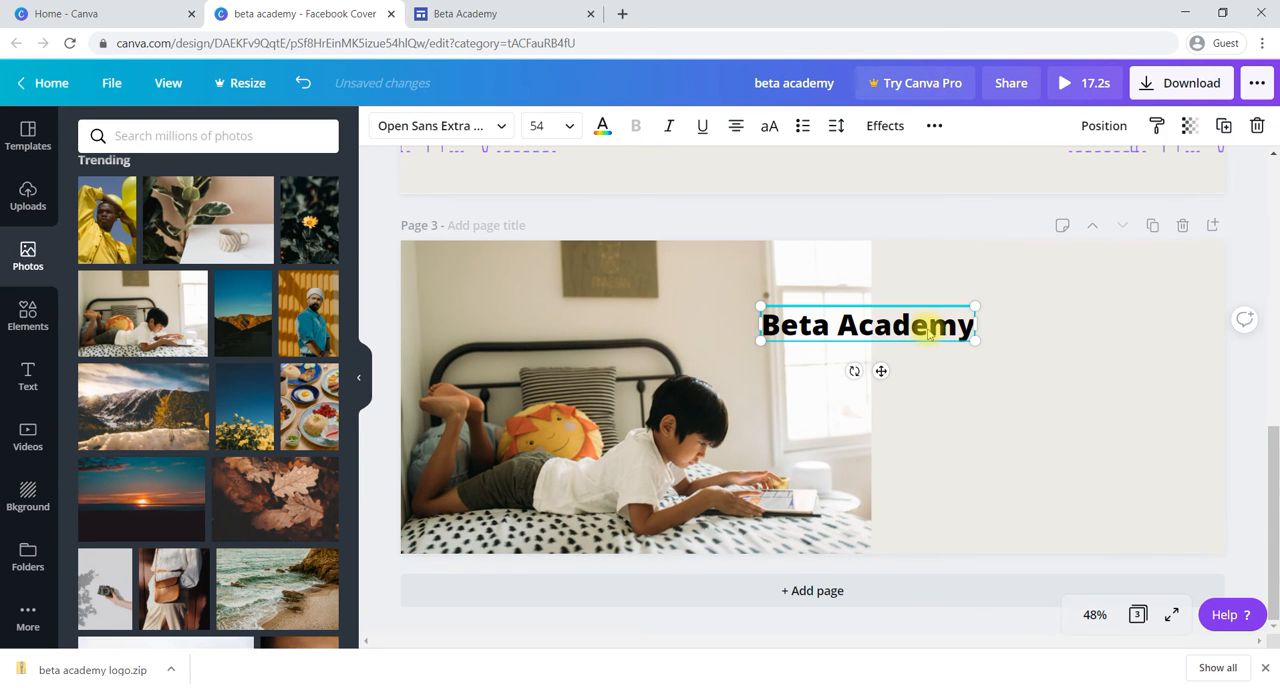
pyautogui.moveTo(916, 326); pyautogui.dragTo(1188, 452)
pyautogui.click(1003, 480)
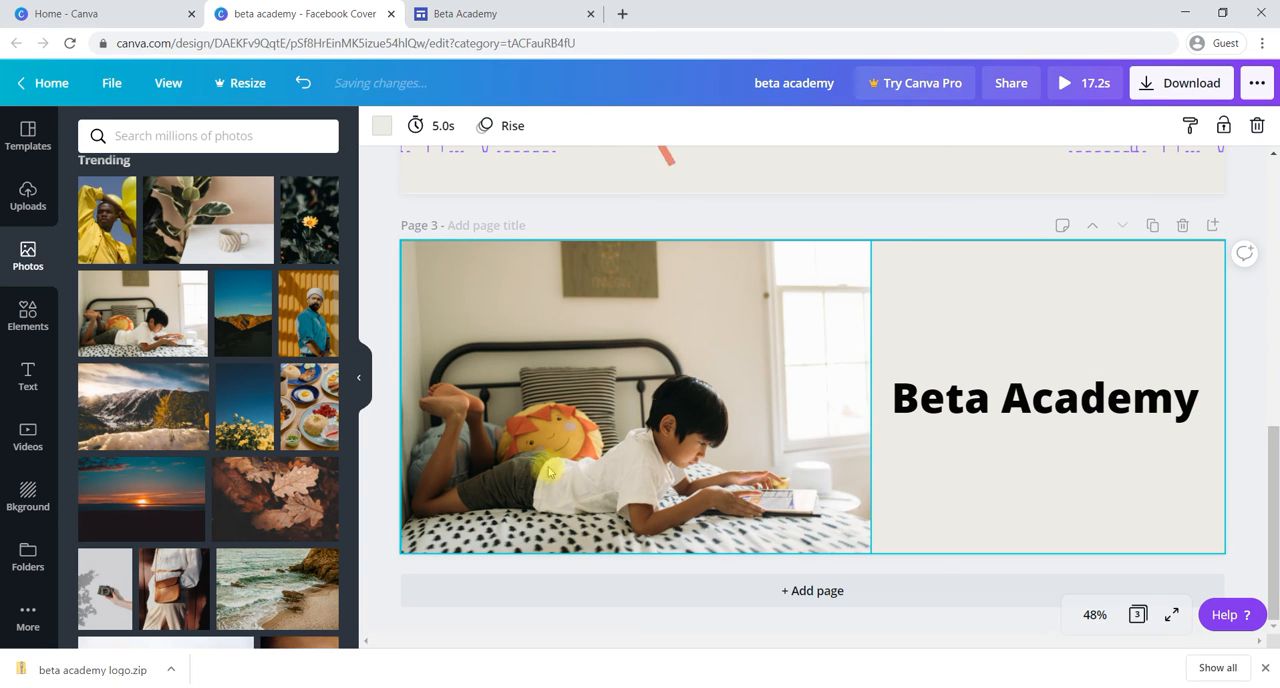
# Step: Add a circular frame to page 3, place it above the "Beta Academy" heading and shrink it to fit there
pyautogui.click(27, 314)
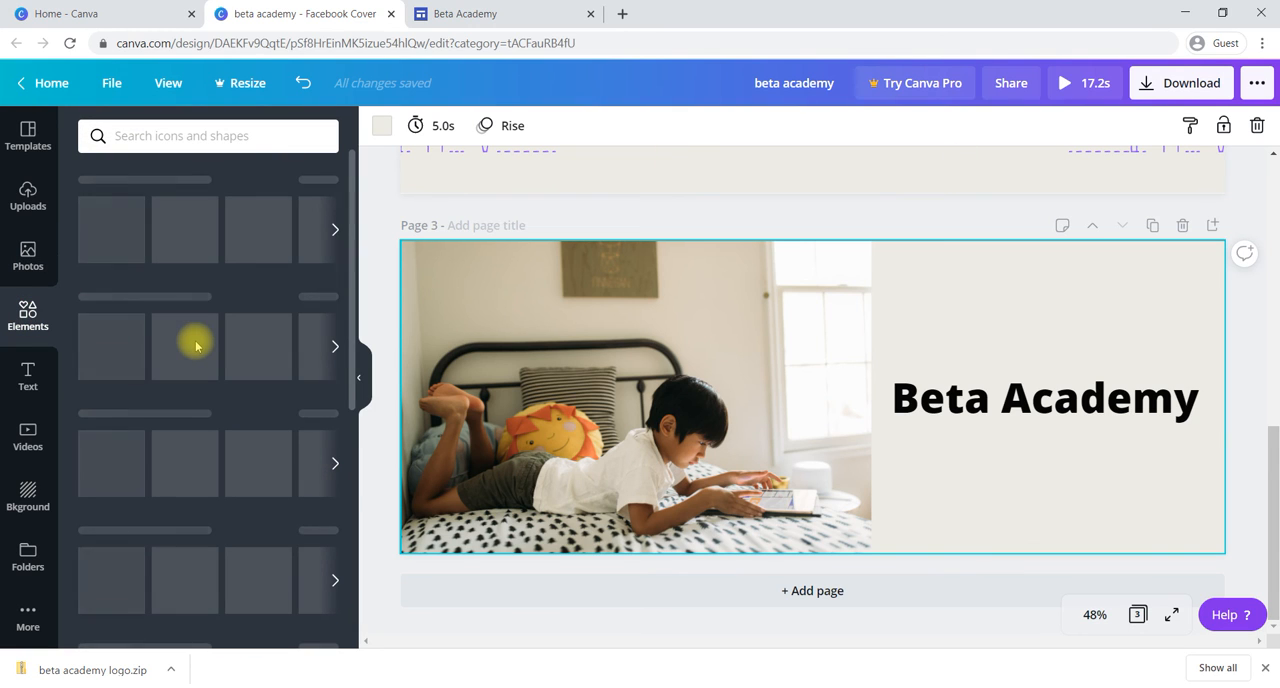
pyautogui.scroll(-2, 195, 346)
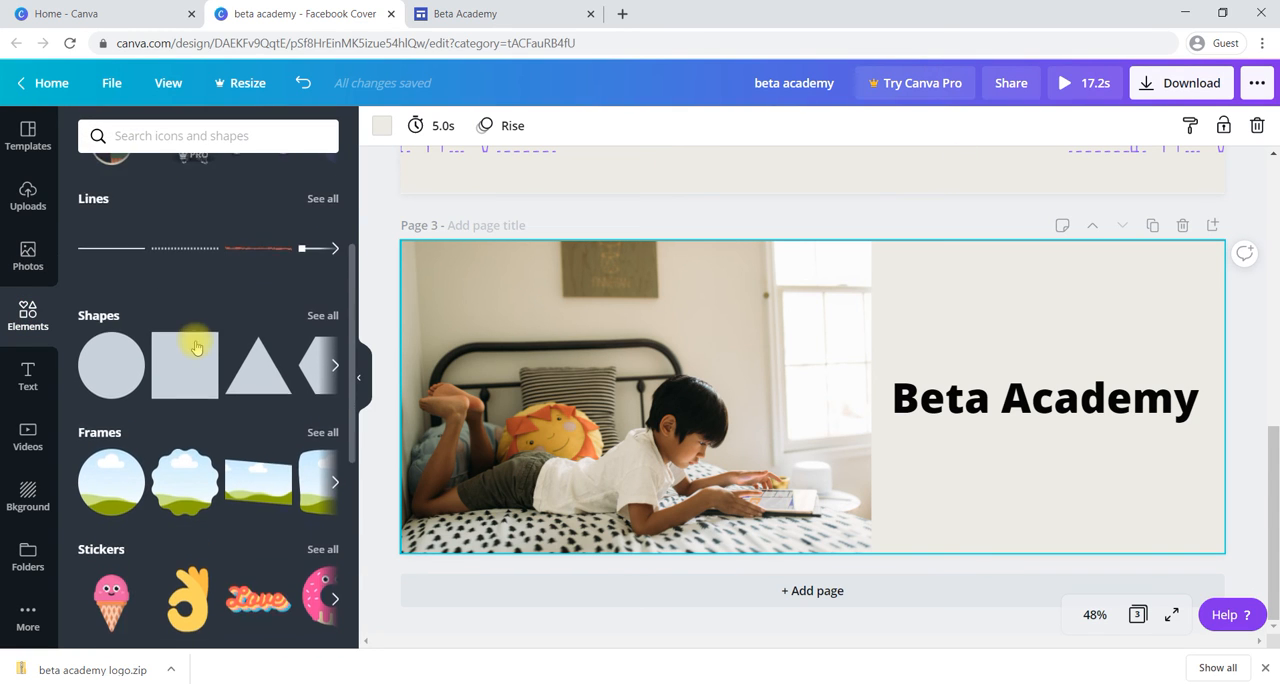
pyautogui.scroll(-1, 195, 346)
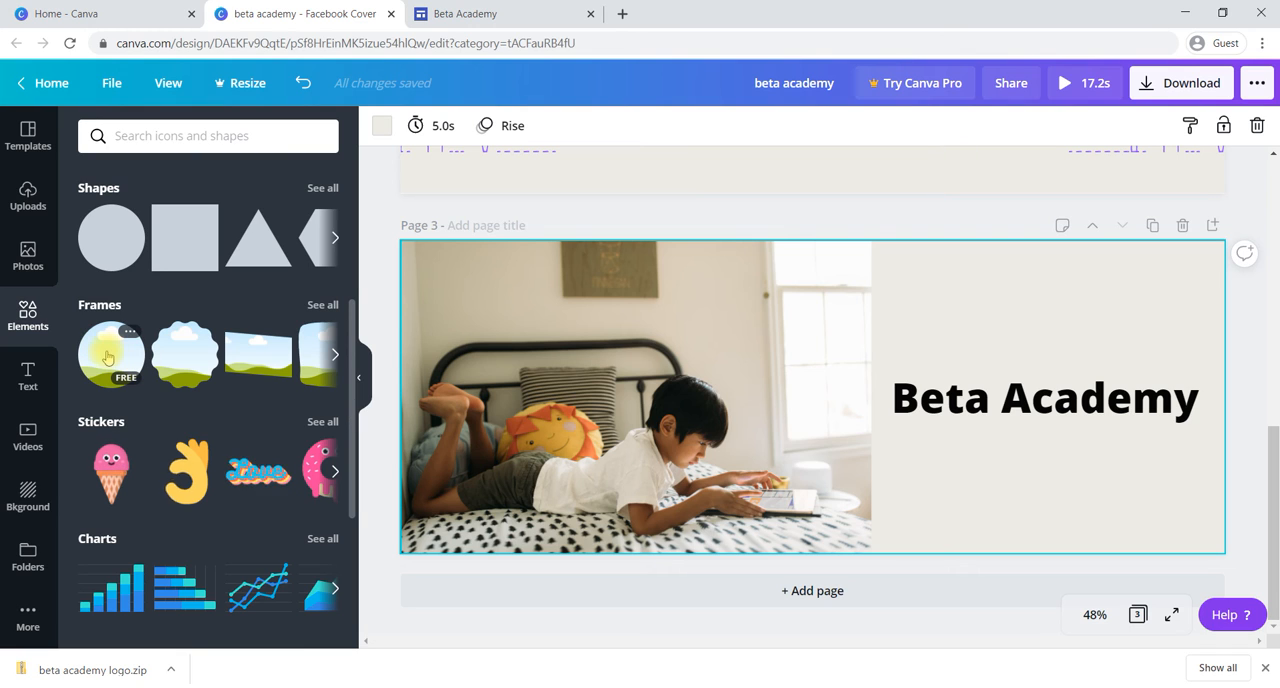
pyautogui.click(107, 357)
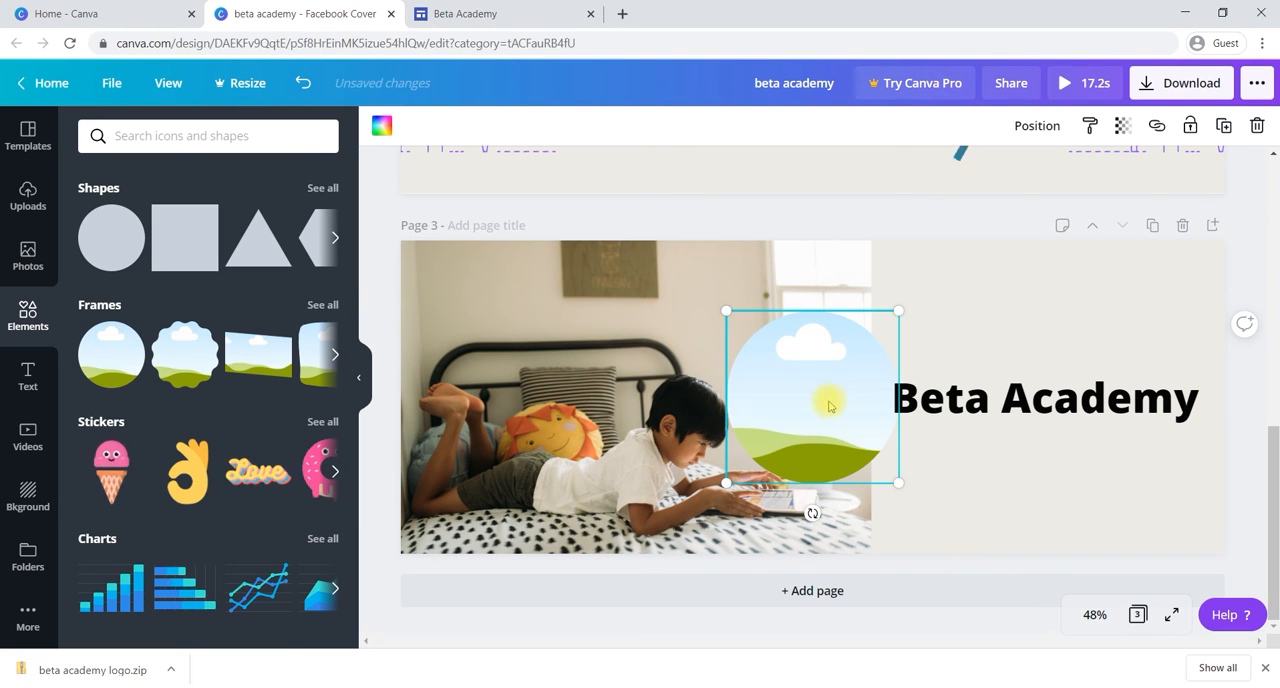
pyautogui.moveTo(817, 396); pyautogui.dragTo(1058, 330)
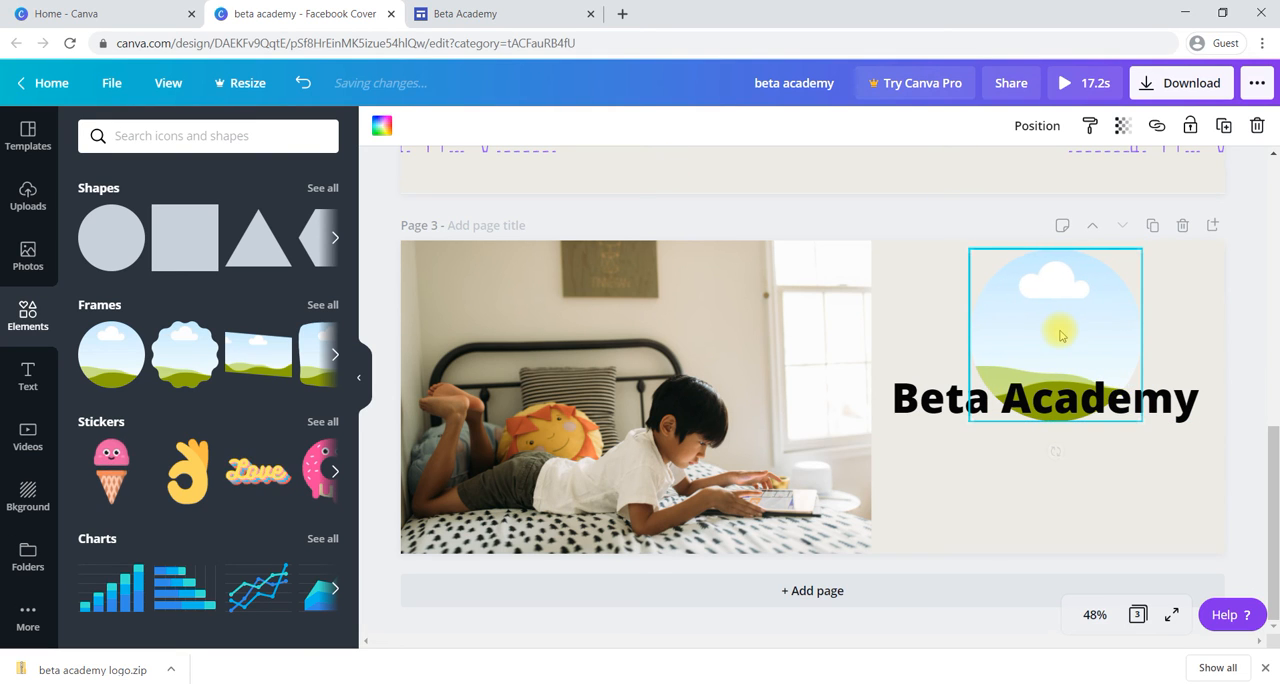
pyautogui.moveTo(1138, 420); pyautogui.dragTo(1060, 358)
# Step: Fill the circular frame with the trending photo of the man in a turban and blue clothing
pyautogui.click(30, 256)
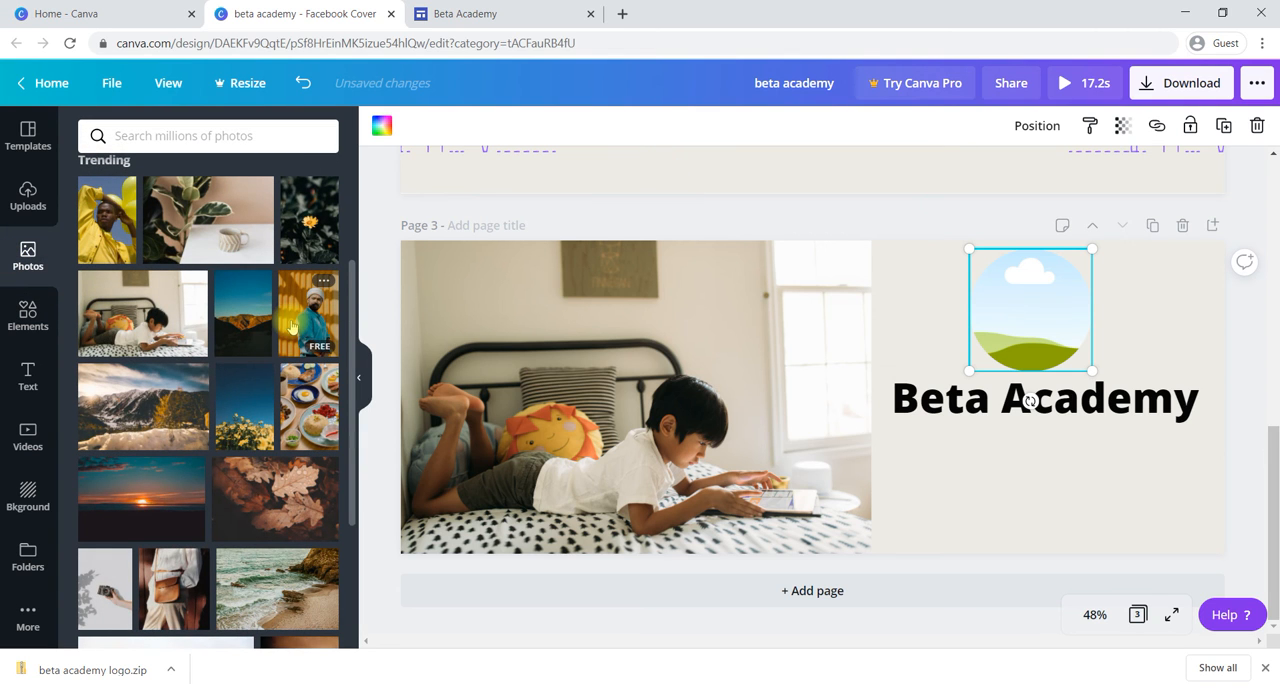
pyautogui.moveTo(292, 327); pyautogui.dragTo(967, 361)
pyautogui.moveTo(1003, 357); pyautogui.dragTo(1005, 350)
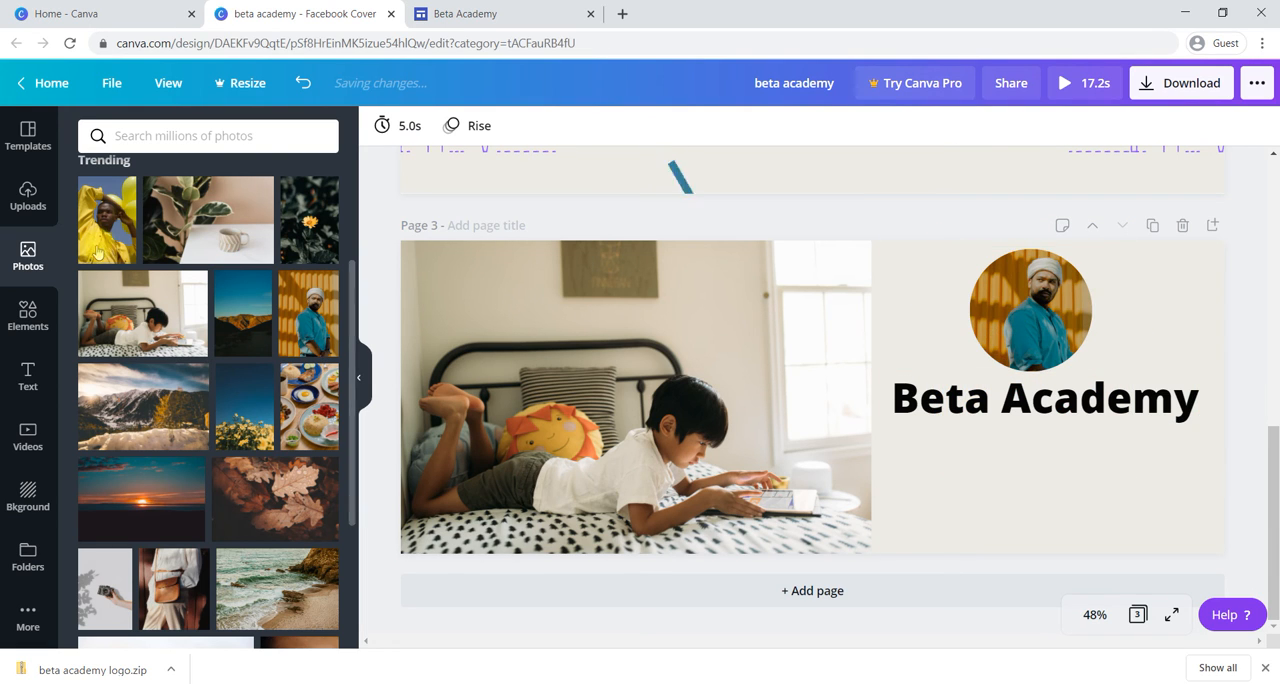
# Step: Browse the grids, gradients and illustration collections offered in the elements library
pyautogui.click(28, 318)
pyautogui.scroll(-3, 177, 440)
pyautogui.scroll(-3, 176, 440)
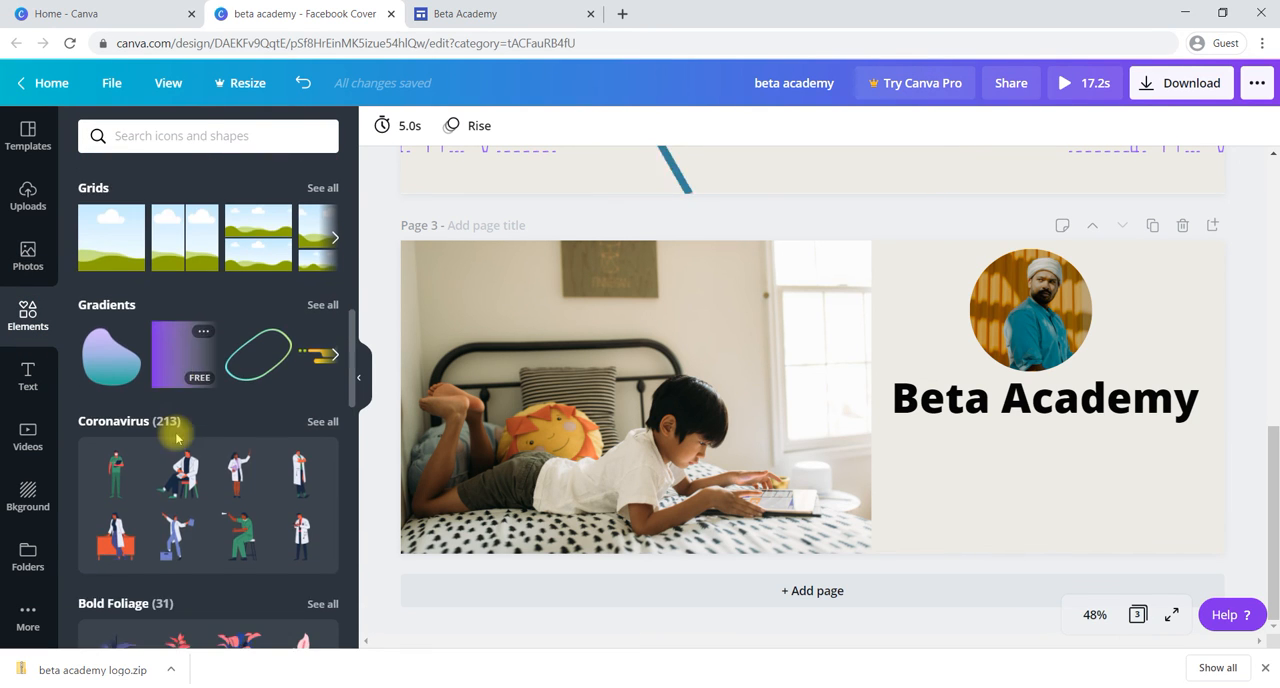
pyautogui.scroll(-1, 176, 438)
pyautogui.scroll(-3, 176, 437)
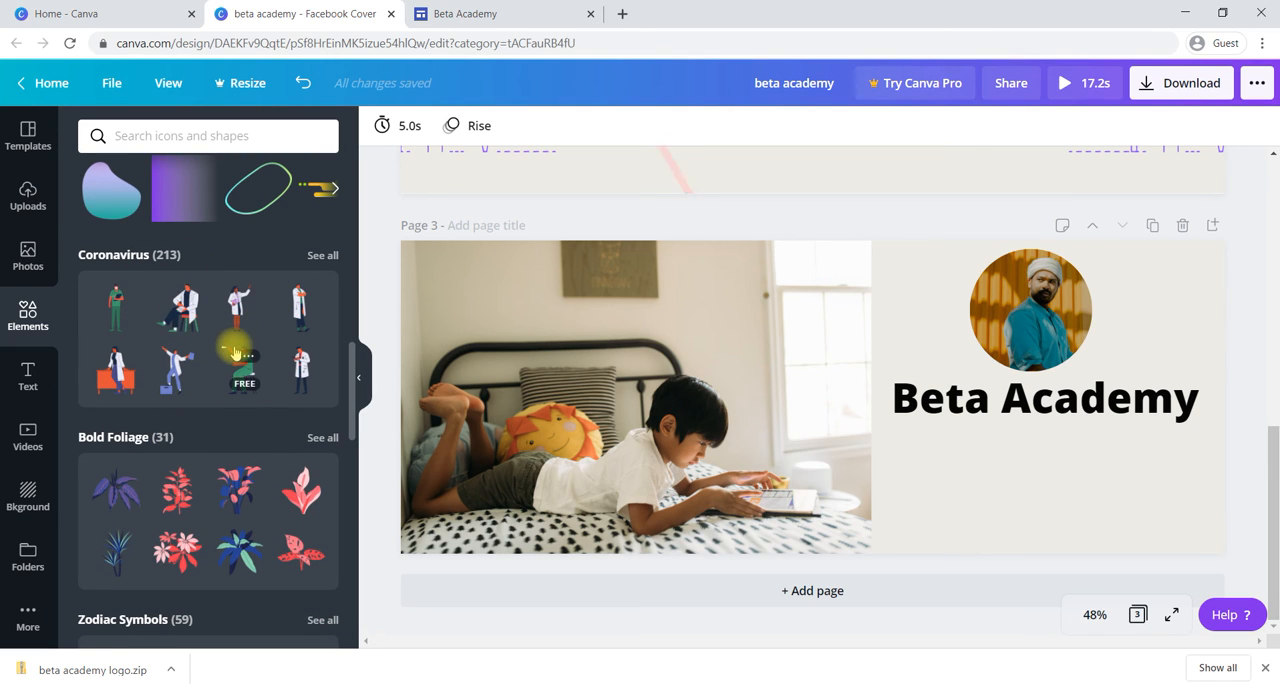
pyautogui.scroll(-2, 236, 352)
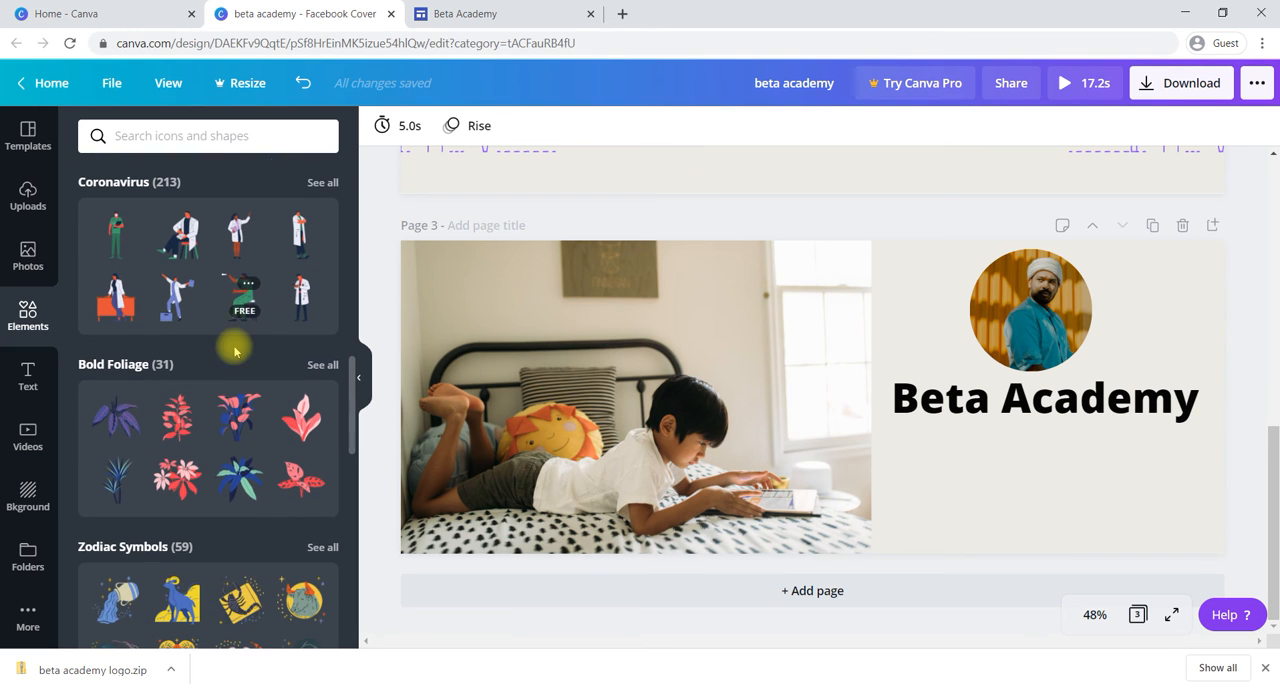
pyautogui.scroll(-5, 229, 357)
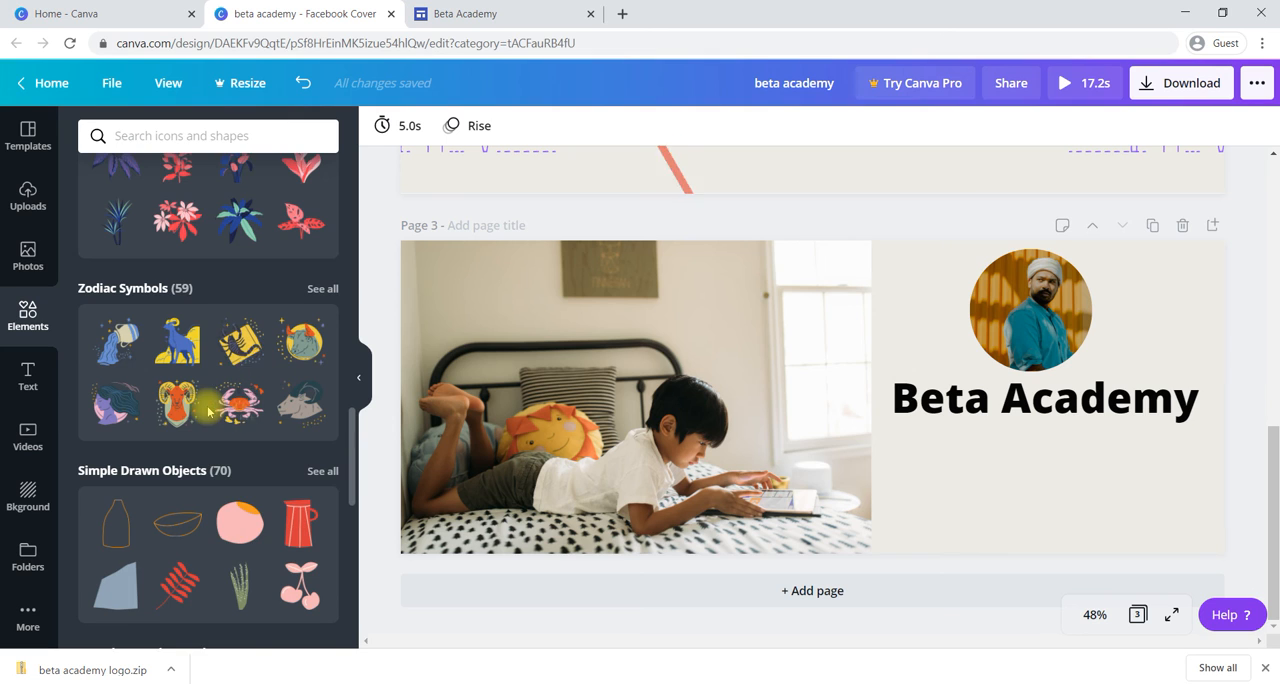
pyautogui.scroll(-4, 180, 318)
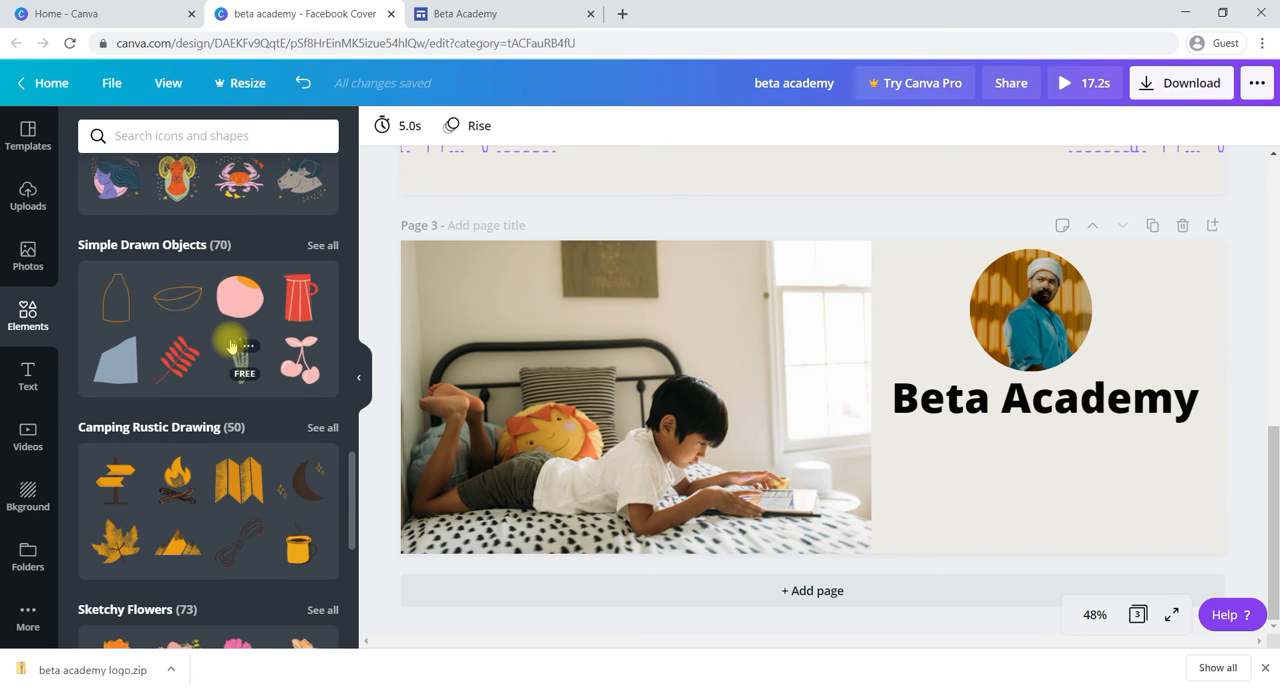
pyautogui.scroll(-12, 230, 345)
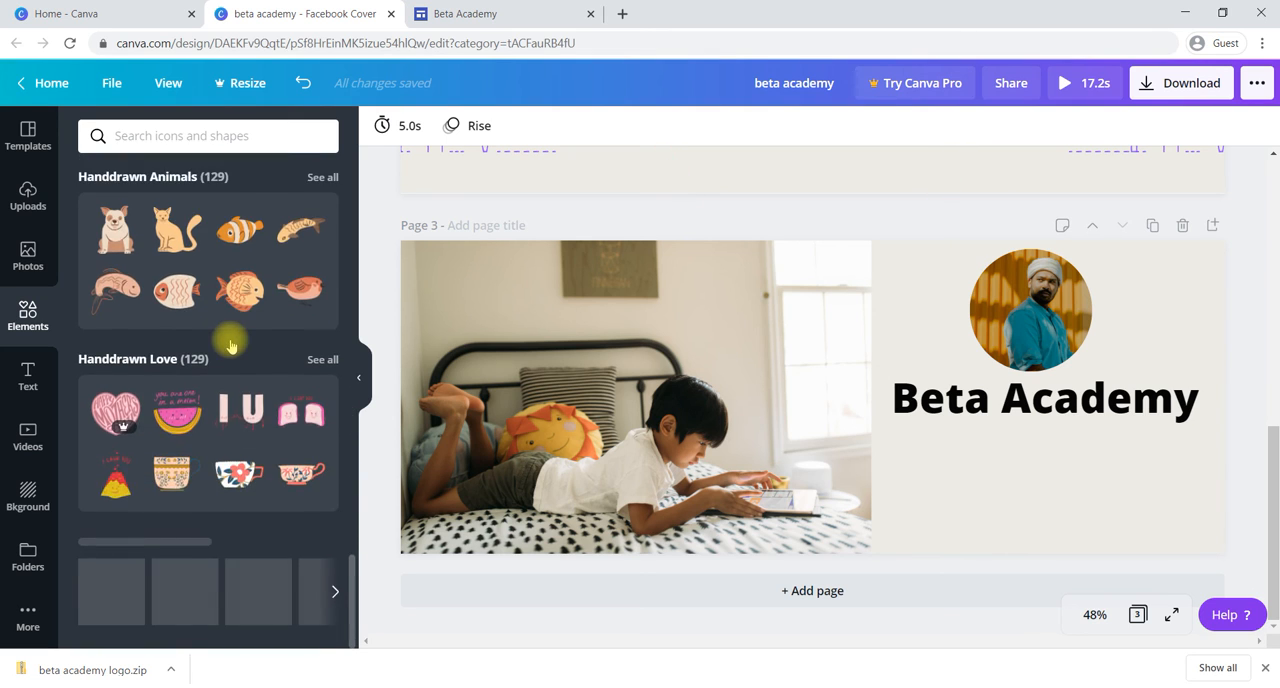
pyautogui.scroll(-6, 230, 345)
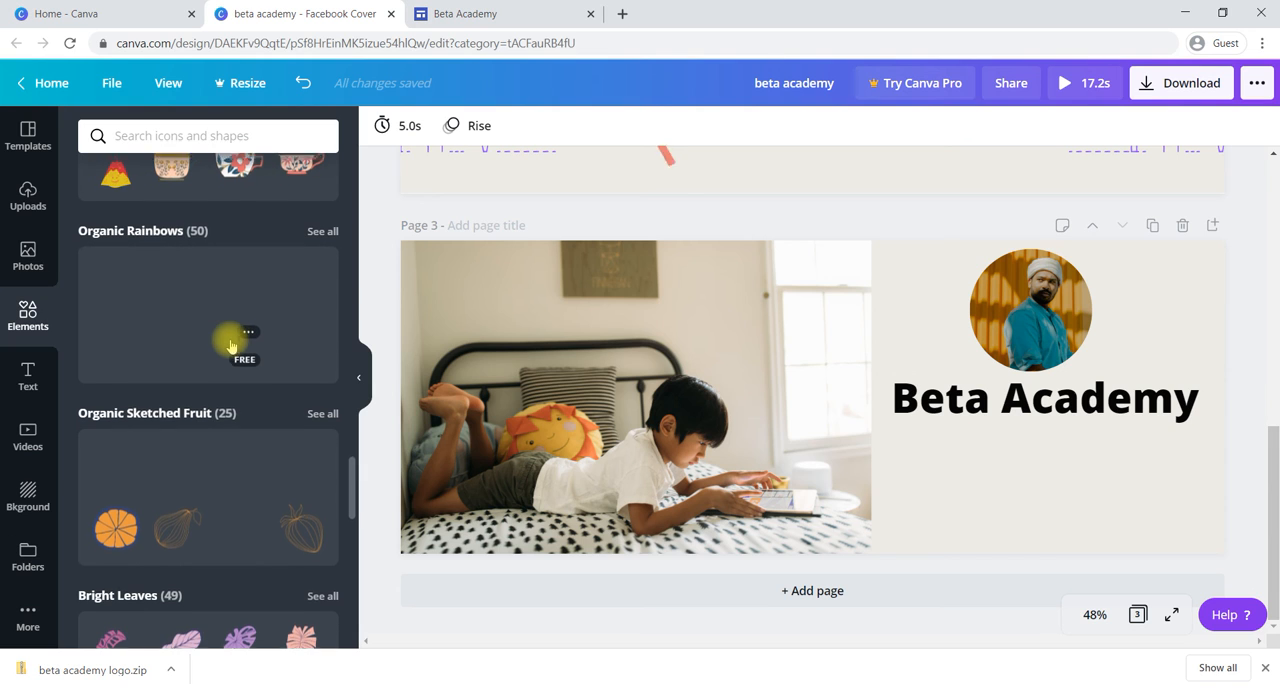
# Step: Add the Girl Power illustration of three women with raised arms to page 3
pyautogui.scroll(-9, 230, 345)
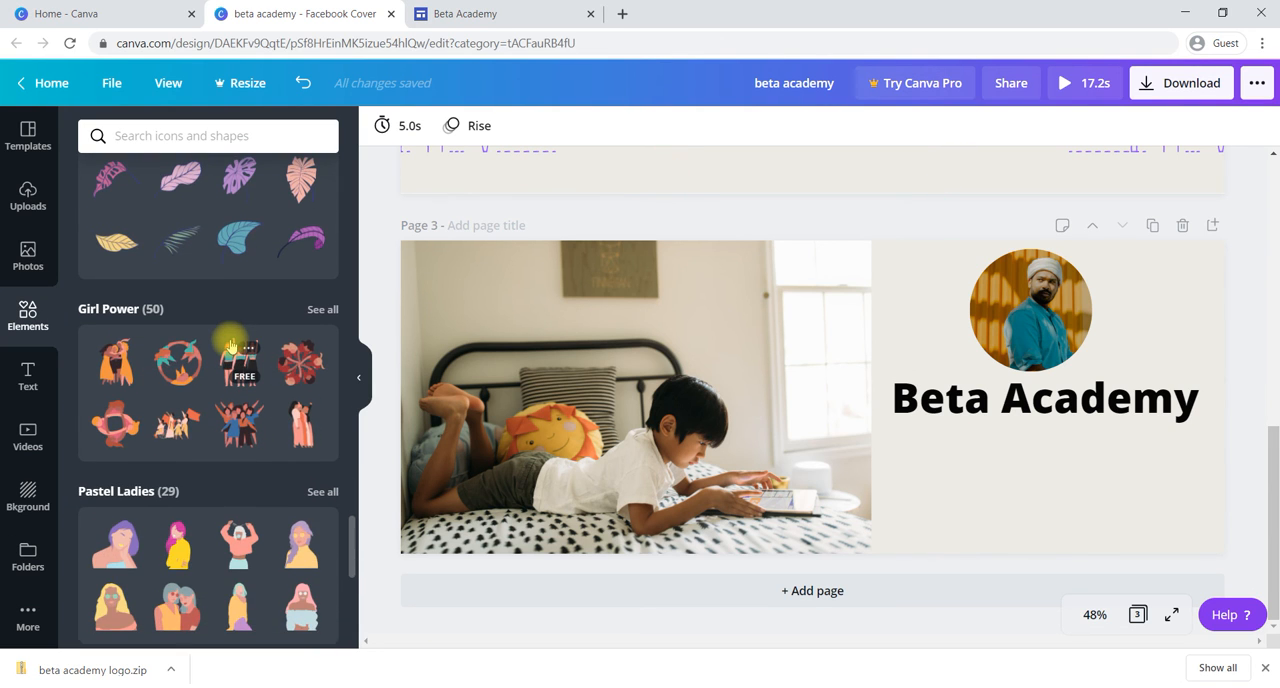
pyautogui.click(230, 345)
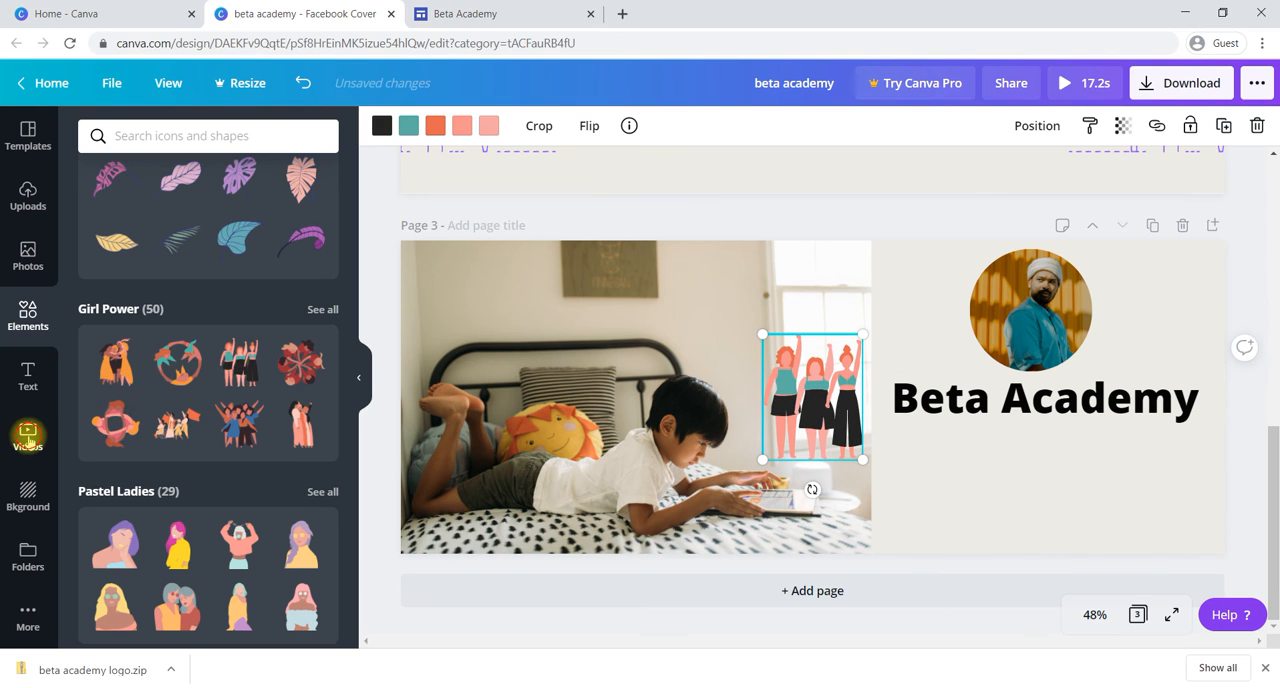
# Step: Add the free aerial beach video of teal water and shoreline to page 3 and make it the page background
pyautogui.click(28, 440)
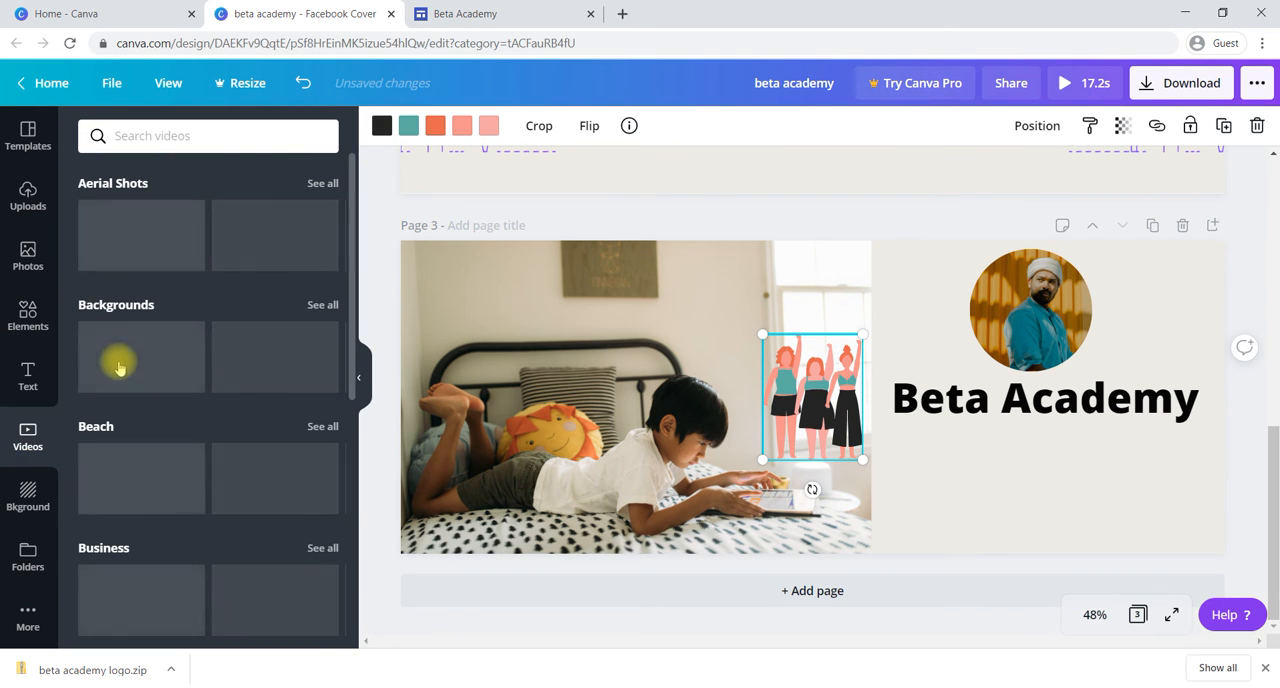
pyautogui.scroll(-1, 250, 421)
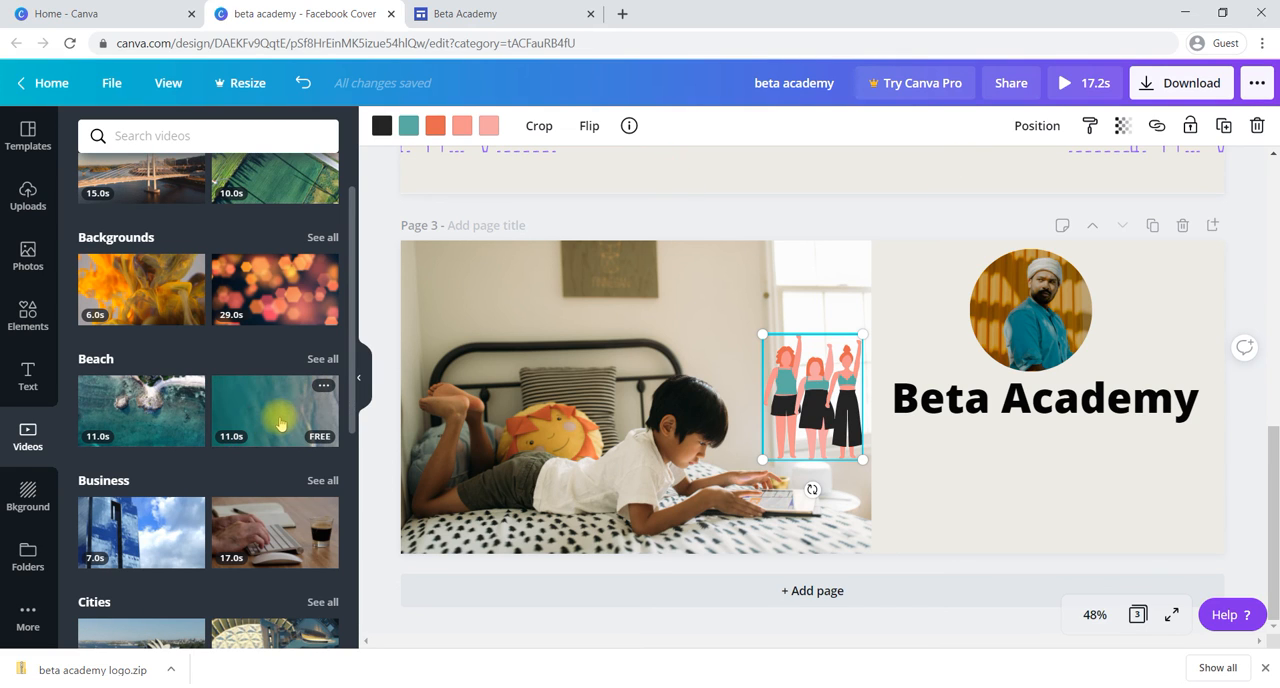
pyautogui.click(280, 420)
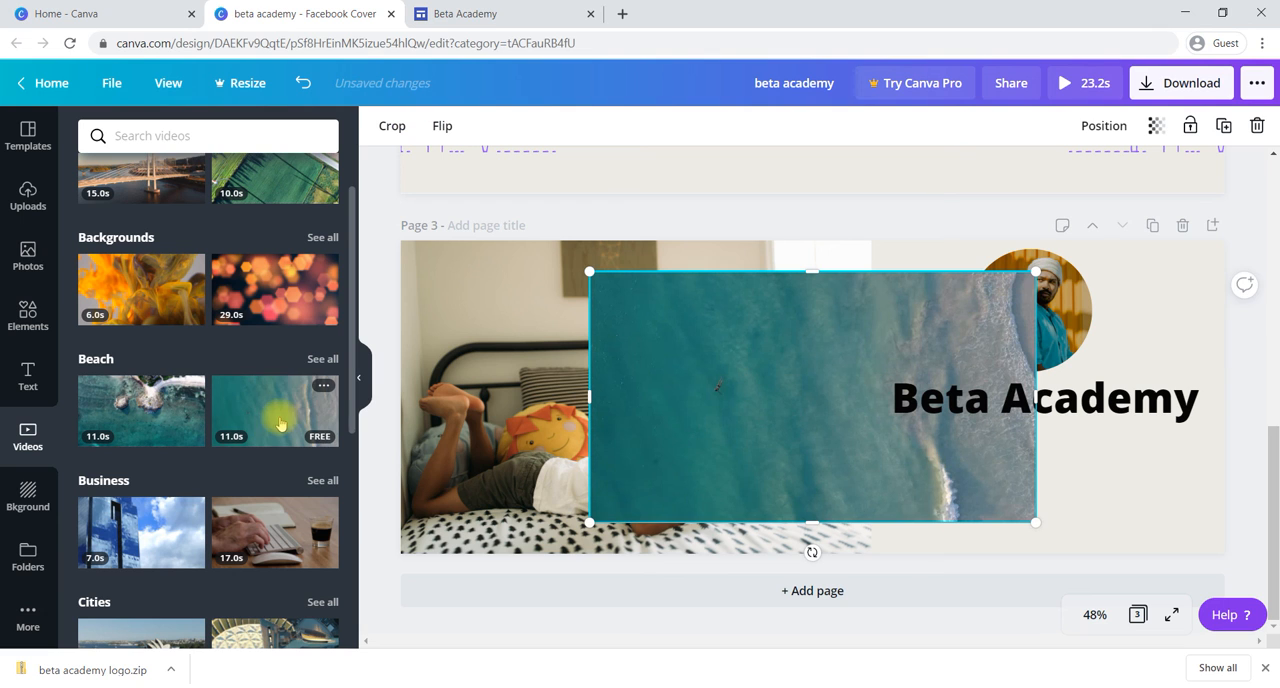
pyautogui.click(840, 395)
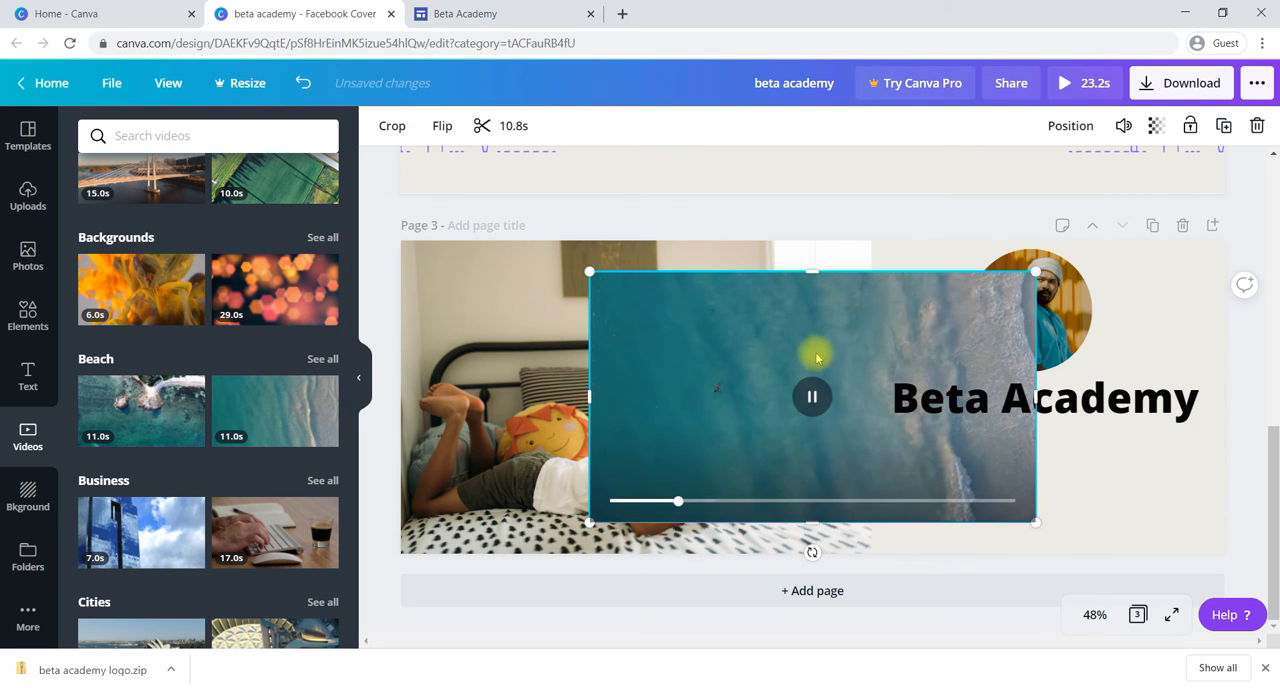
pyautogui.rightClick(764, 328)
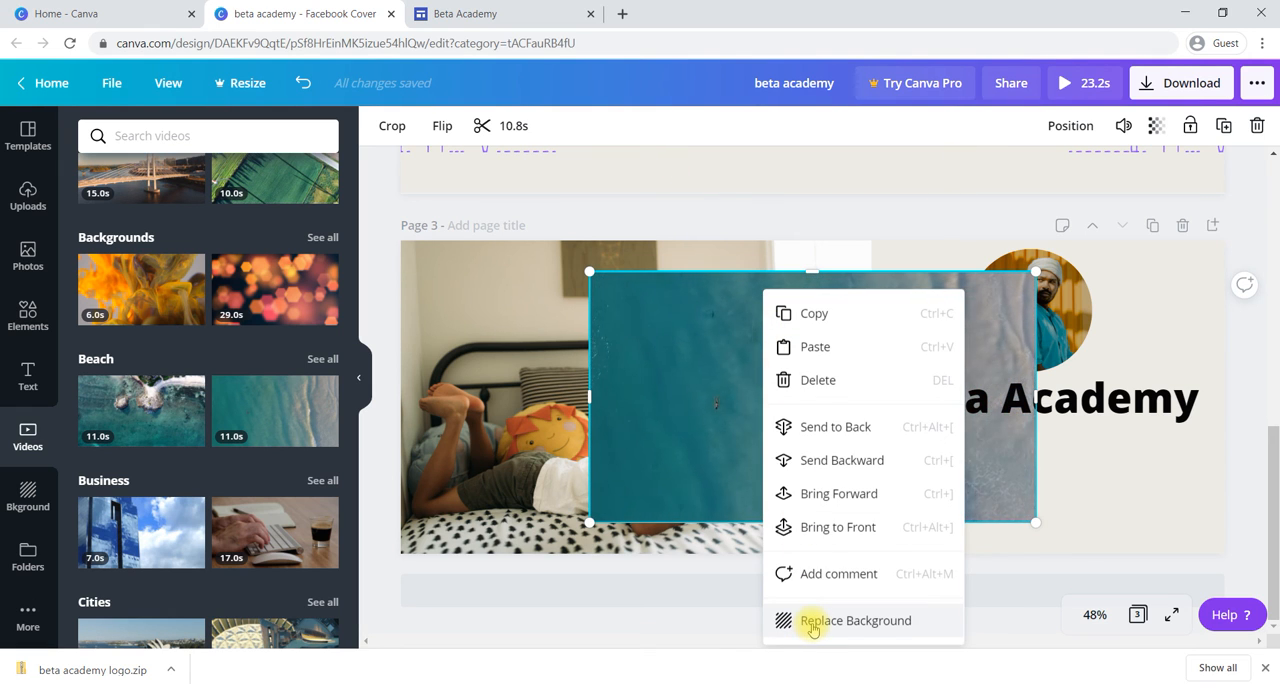
pyautogui.click(811, 622)
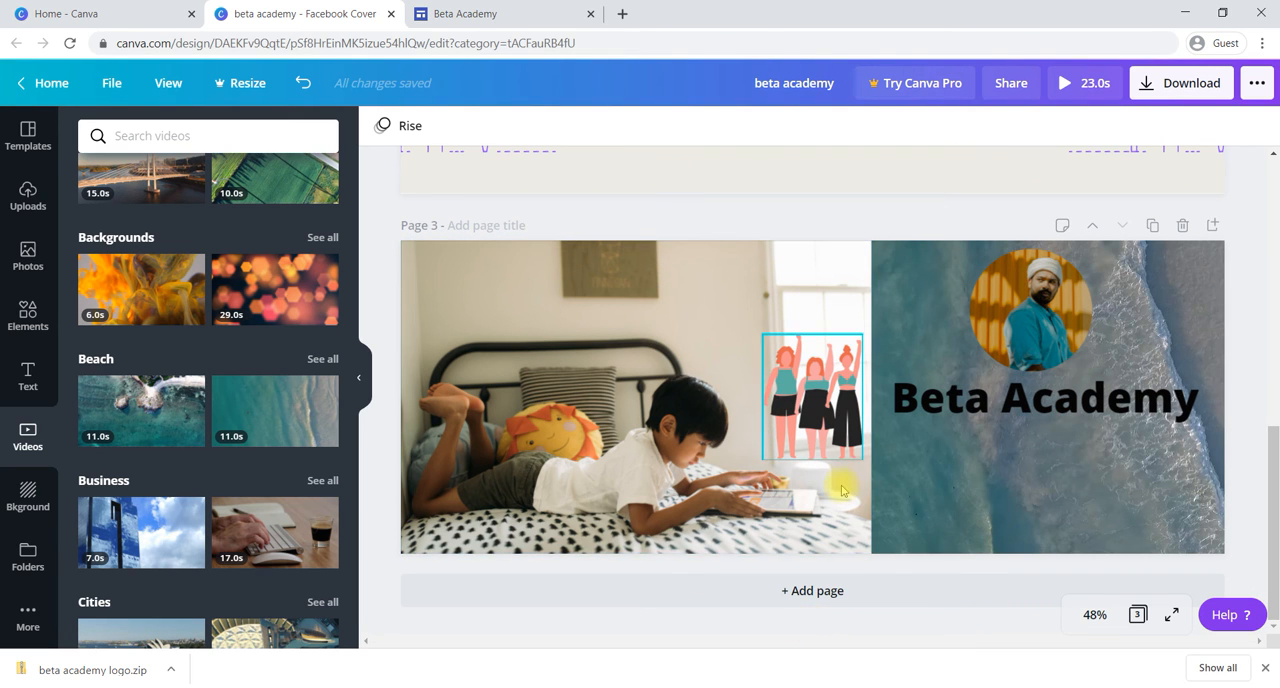
# Step: Delete the illustration of the three women from page 3 and preview the page in full screen
pyautogui.click(830, 380)
pyautogui.press('Delete')
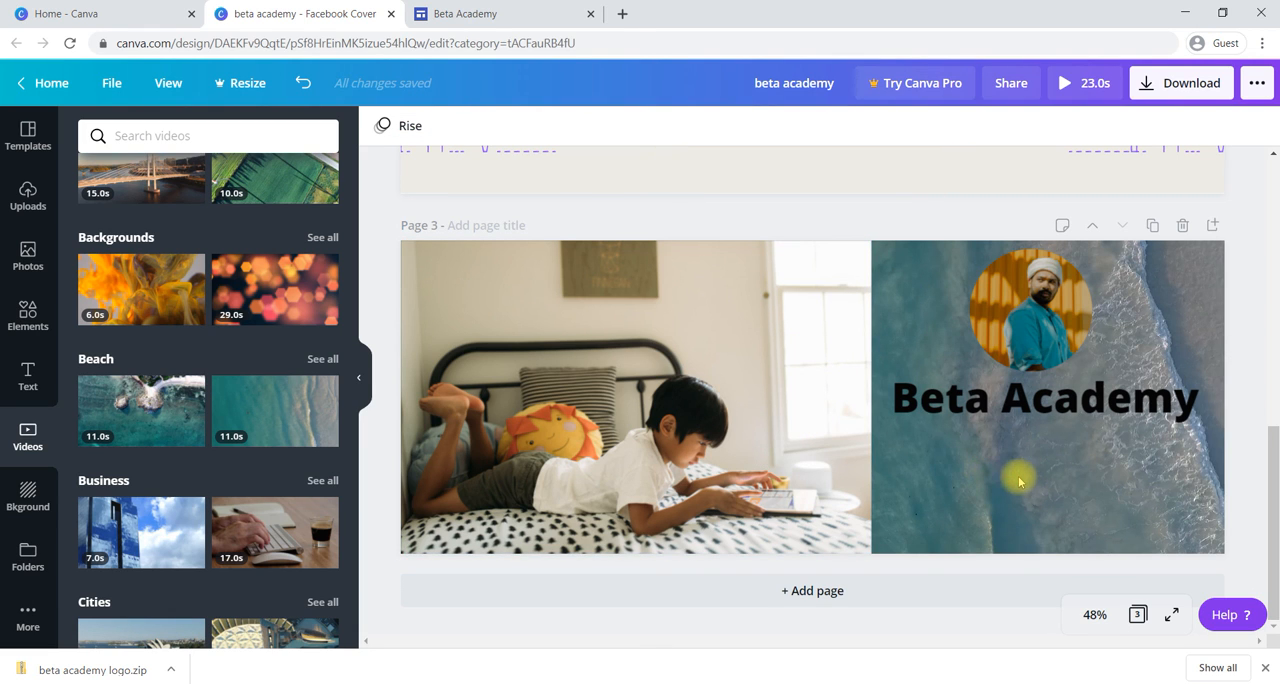
pyautogui.click(1173, 616)
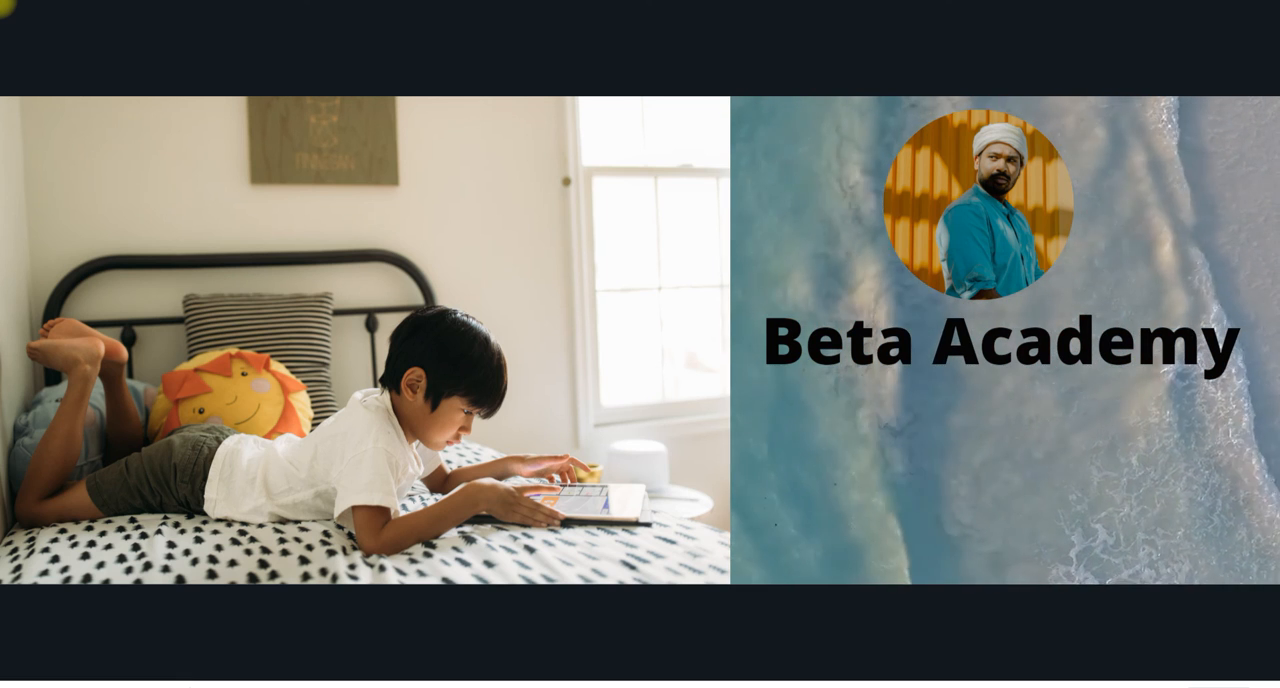
pyautogui.press('Escape')
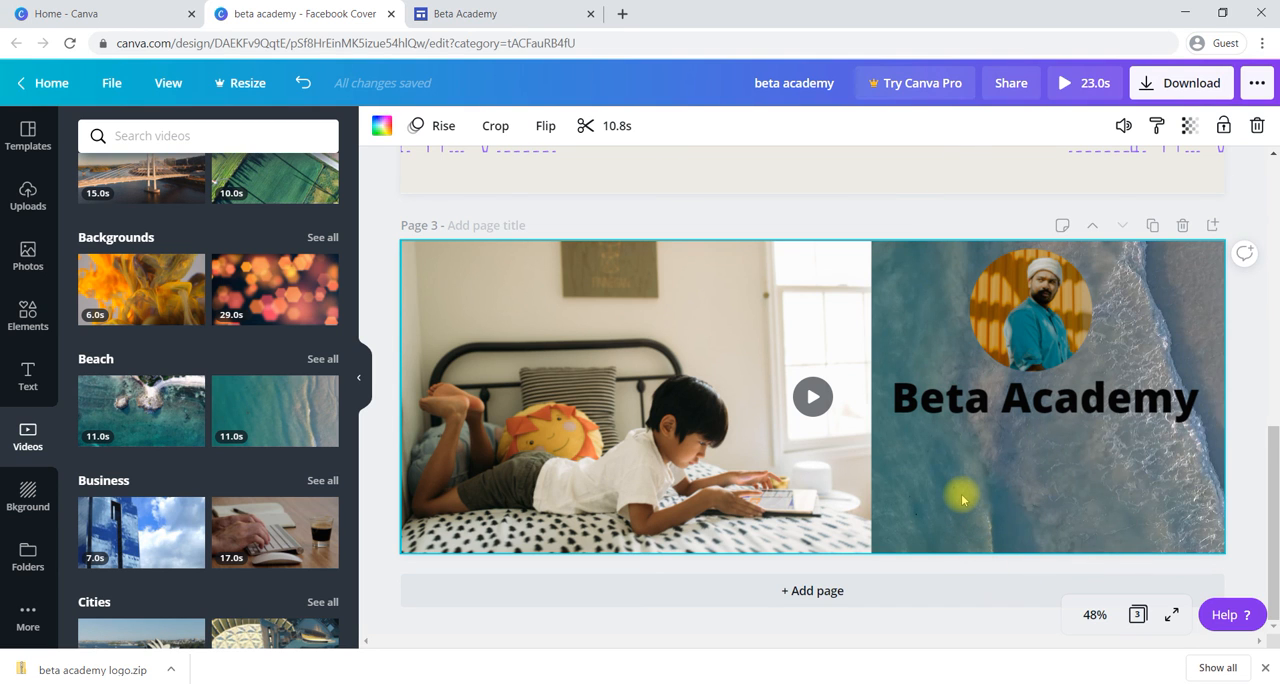
# Step: Check the available zoom levels and the download options for file type and pages, without downloading
pyautogui.scroll(5, 962, 498)
pyautogui.scroll(-1, 962, 498)
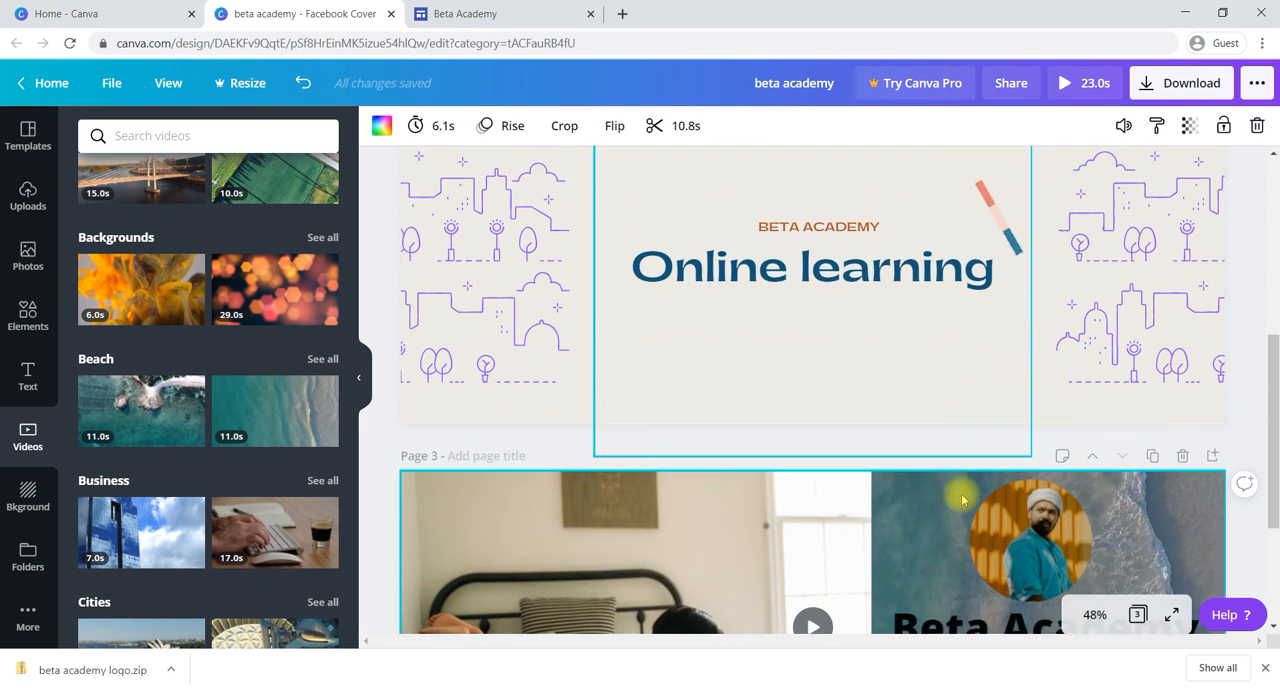
pyautogui.scroll(-3, 962, 498)
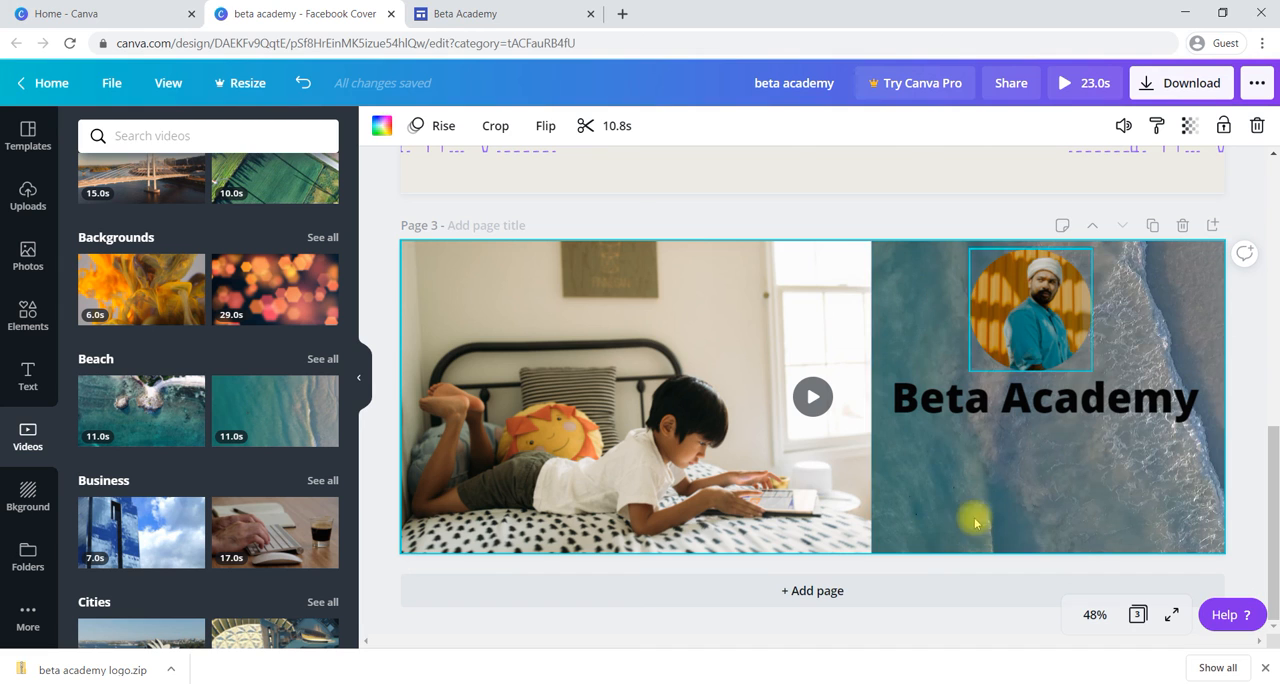
pyautogui.click(1093, 616)
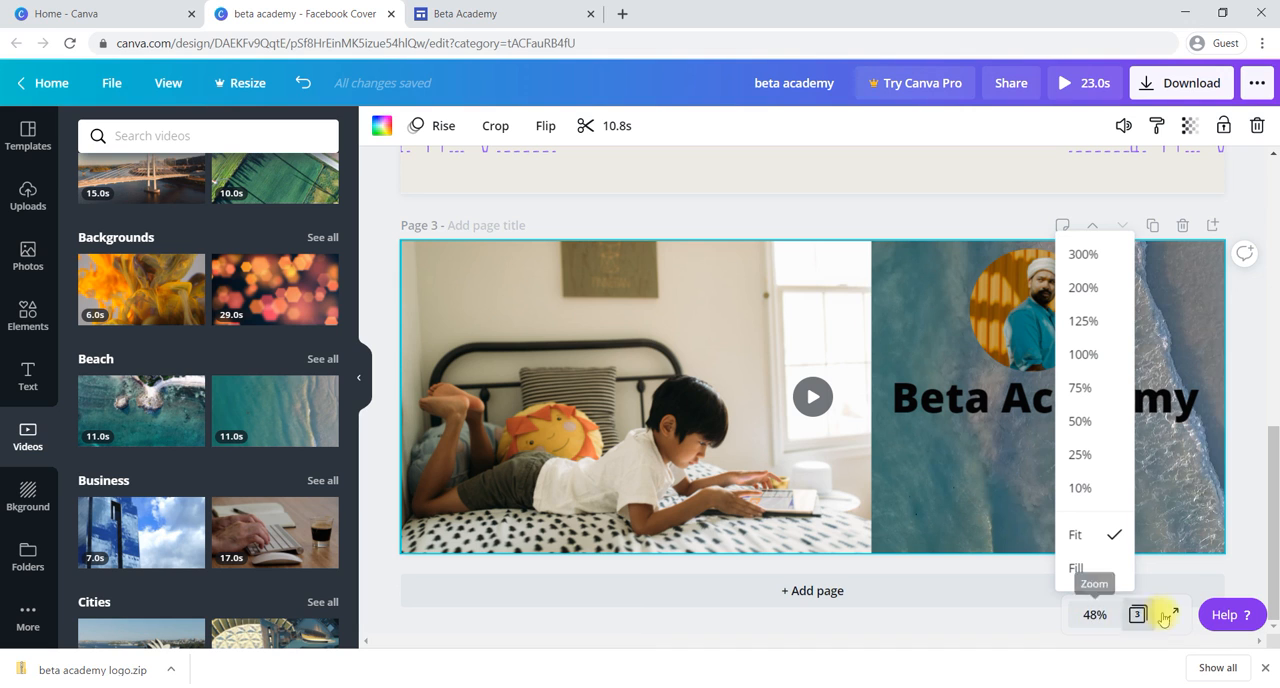
pyautogui.click(943, 635)
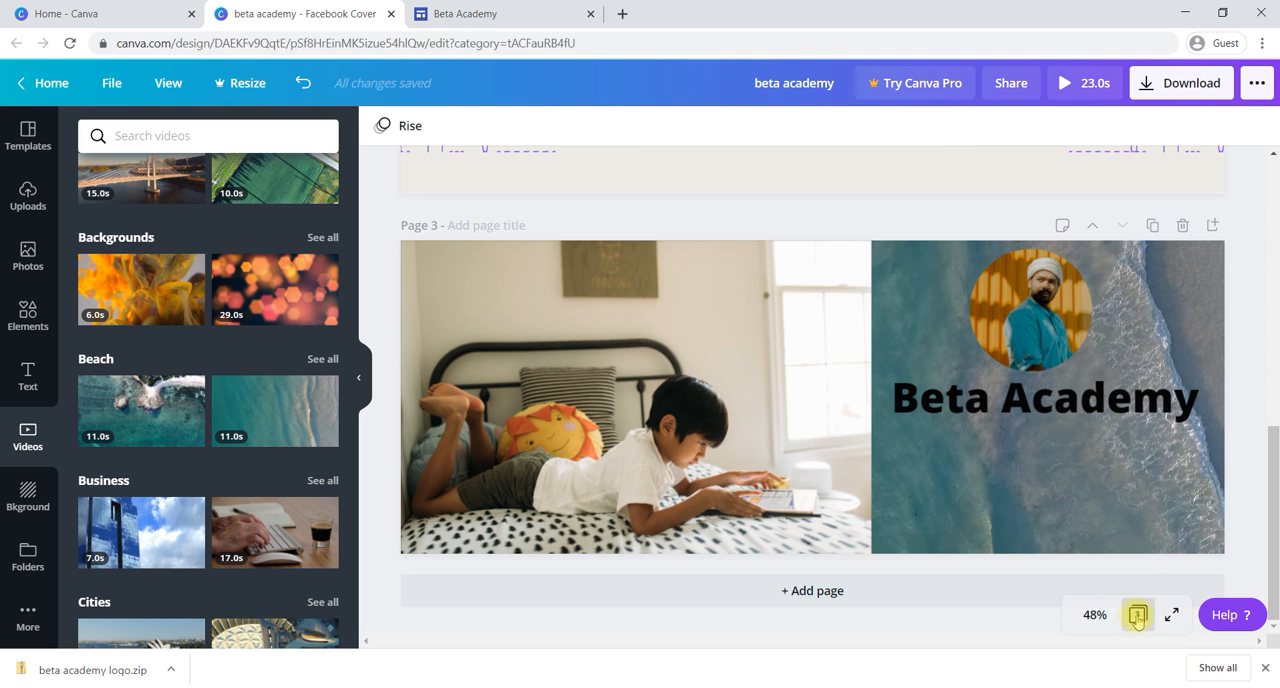
pyautogui.click(1167, 89)
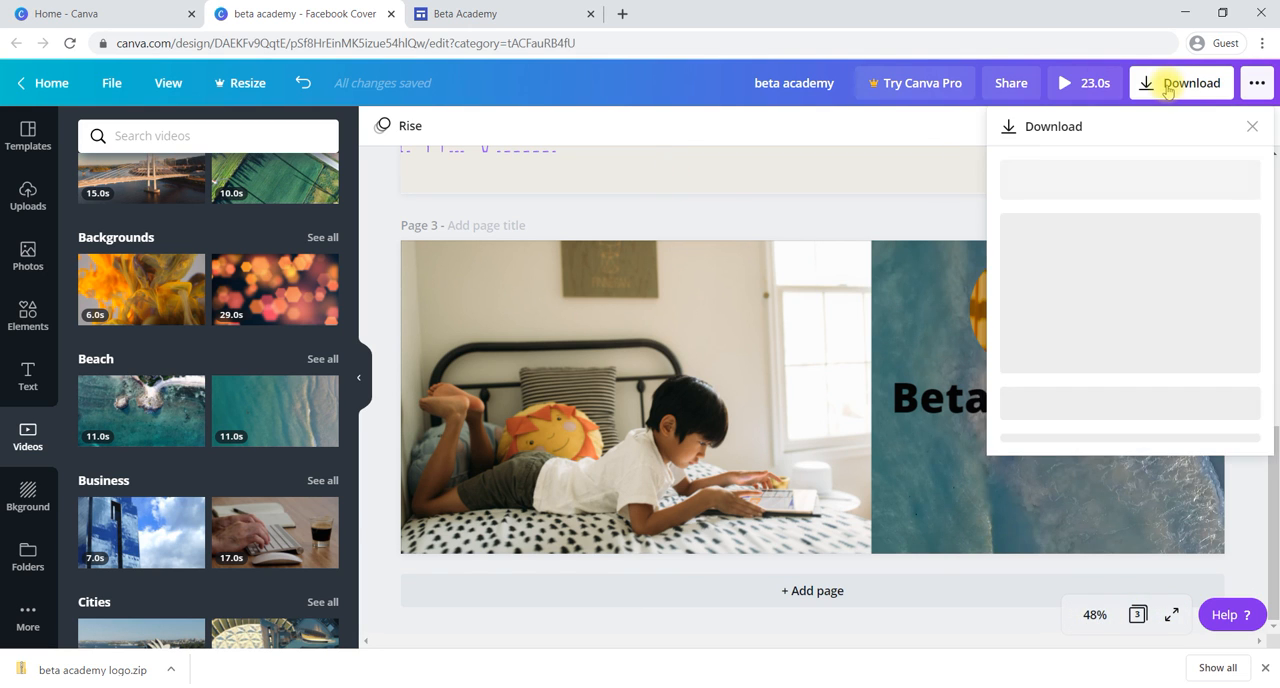
pyautogui.click(922, 136)
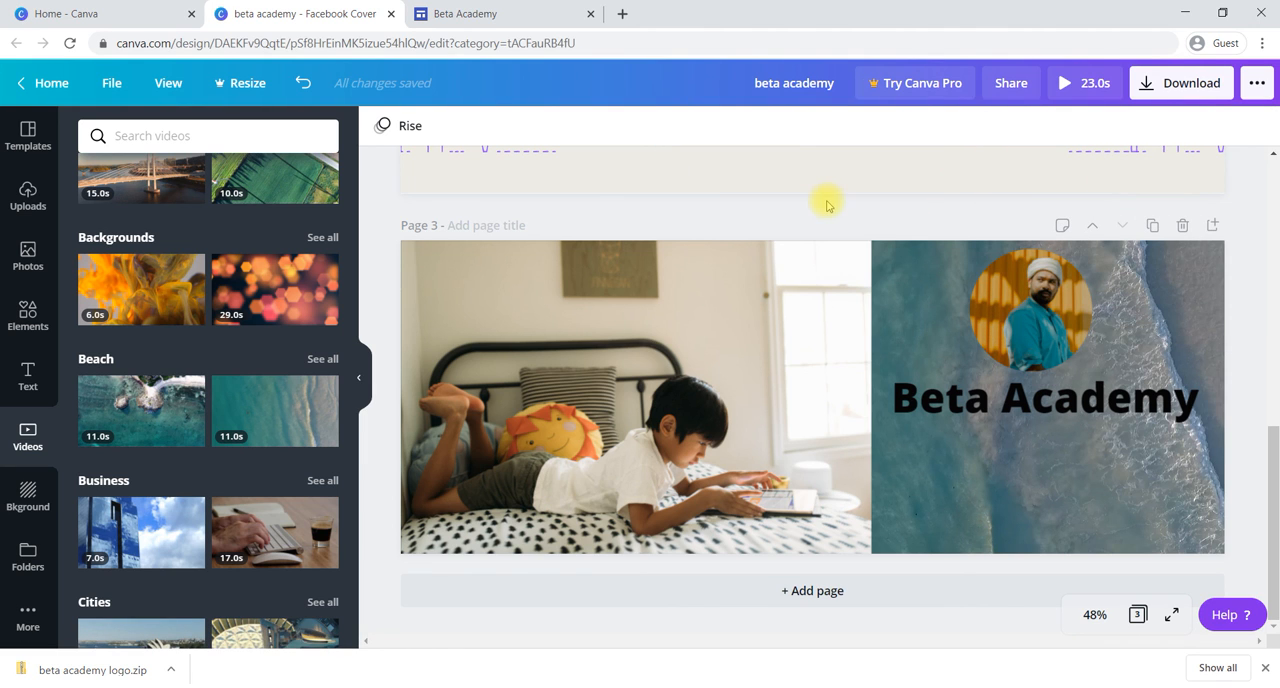
# Step: View the trim timeline of page 3's beach video background and leave it without trimming the clip
pyautogui.click(908, 473)
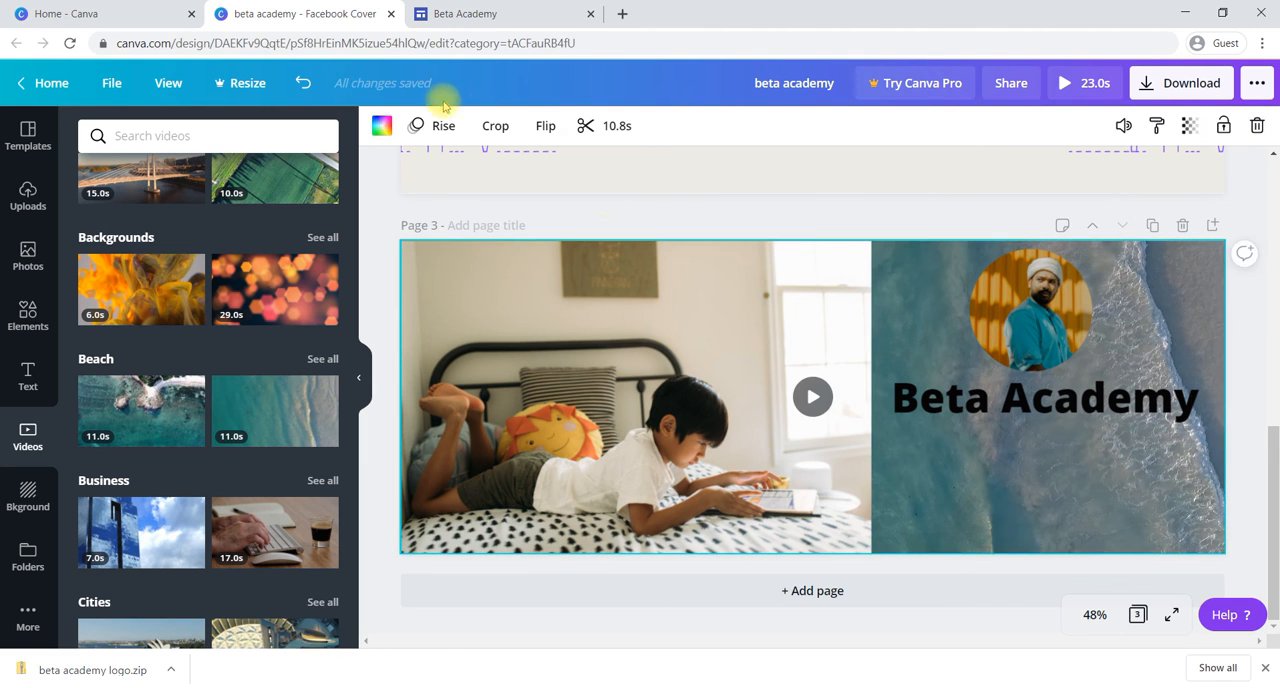
pyautogui.click(598, 127)
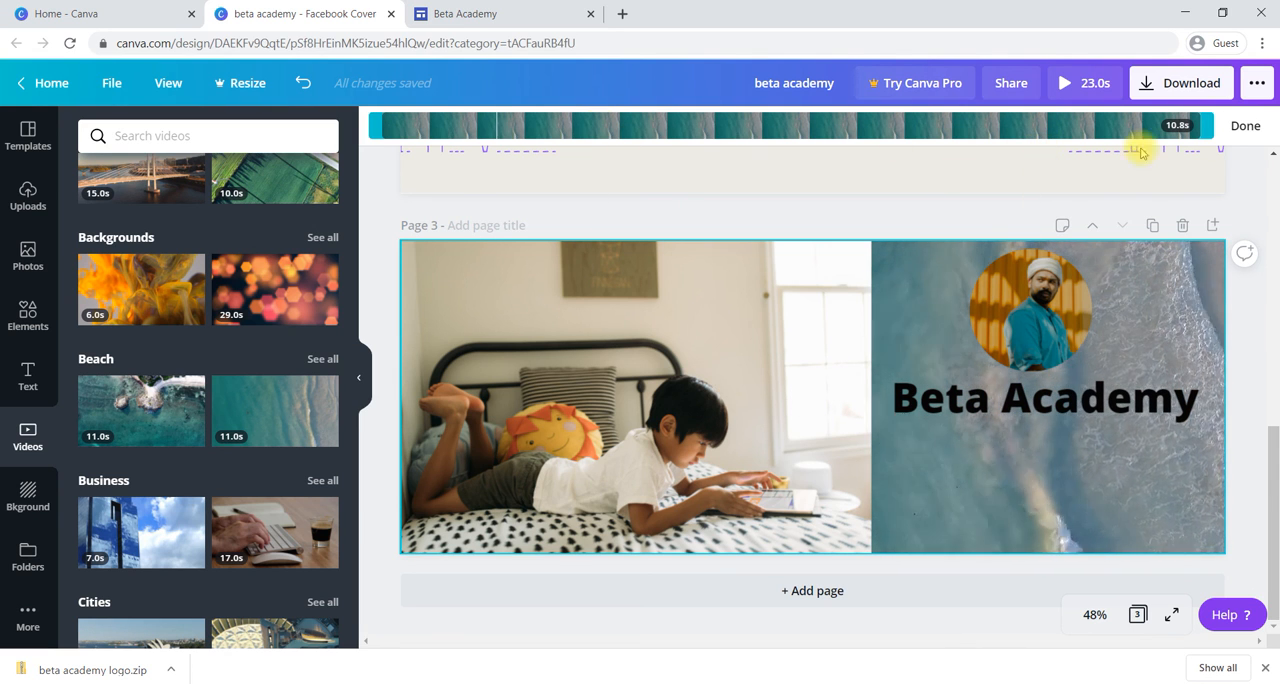
pyautogui.click(1245, 126)
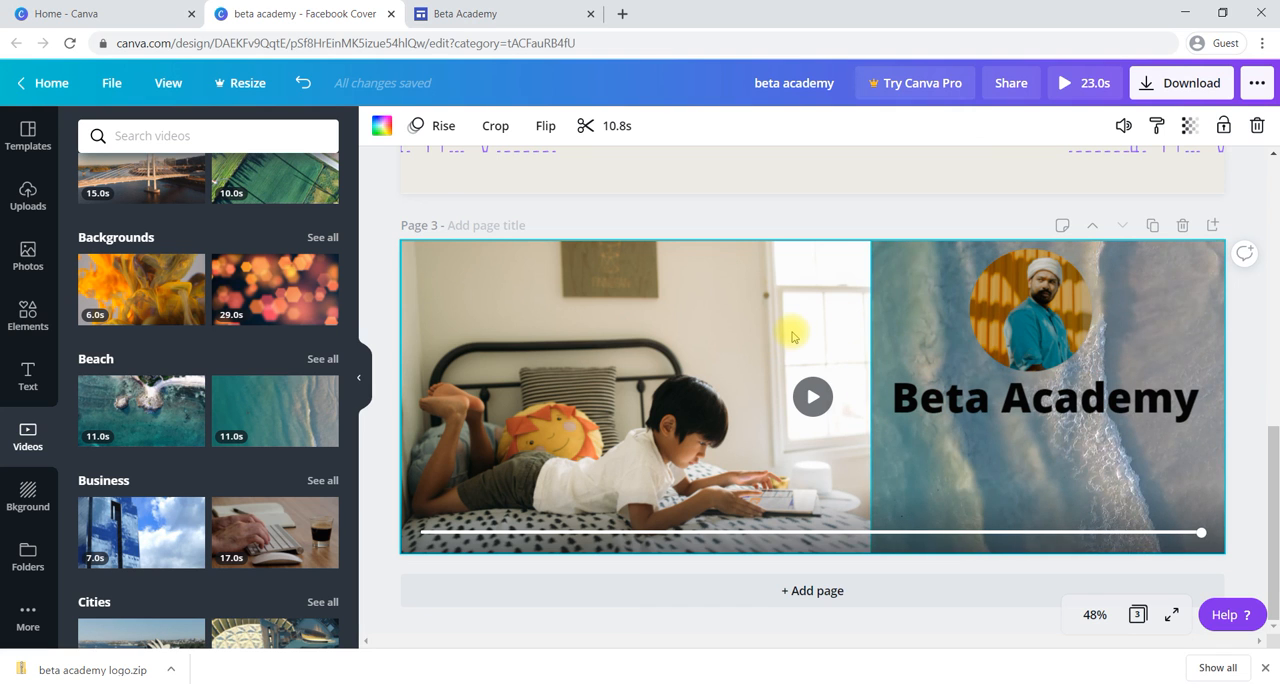
# Step: Review the template library and pages 2 and 1, examining the "Online learning" heading and the line graphic around it on page 2
pyautogui.scroll(3, 793, 336)
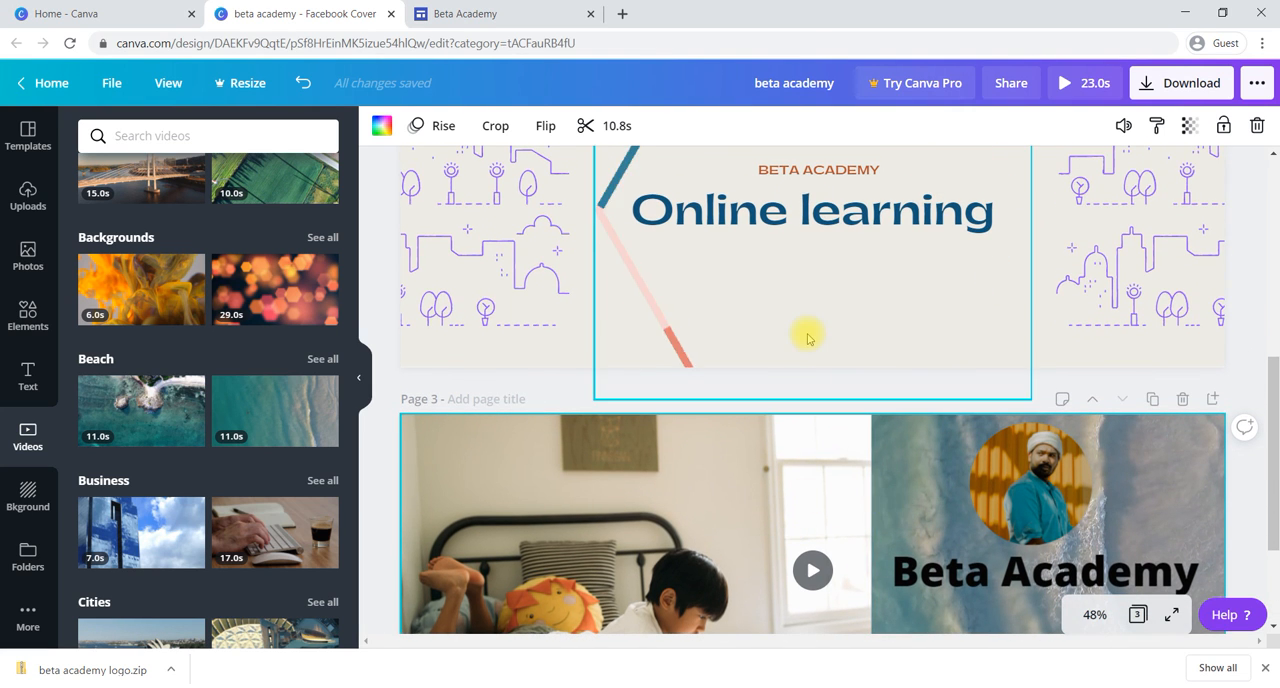
pyautogui.scroll(4, 808, 334)
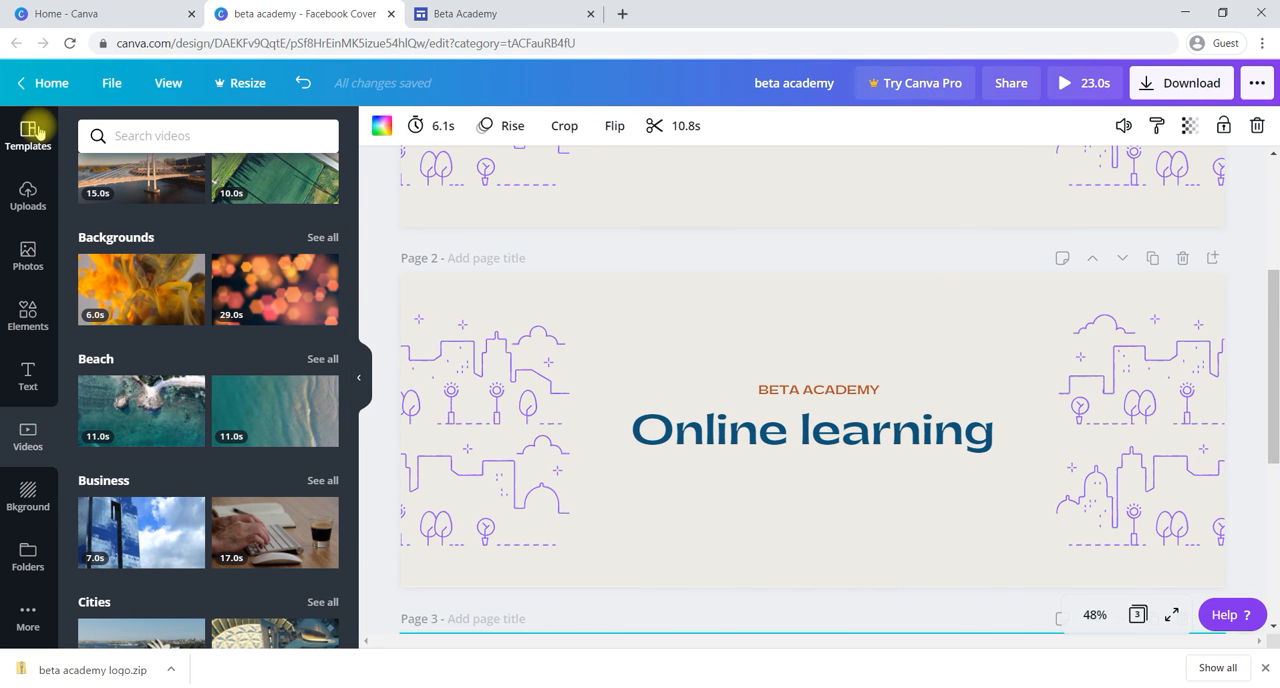
pyautogui.click(36, 133)
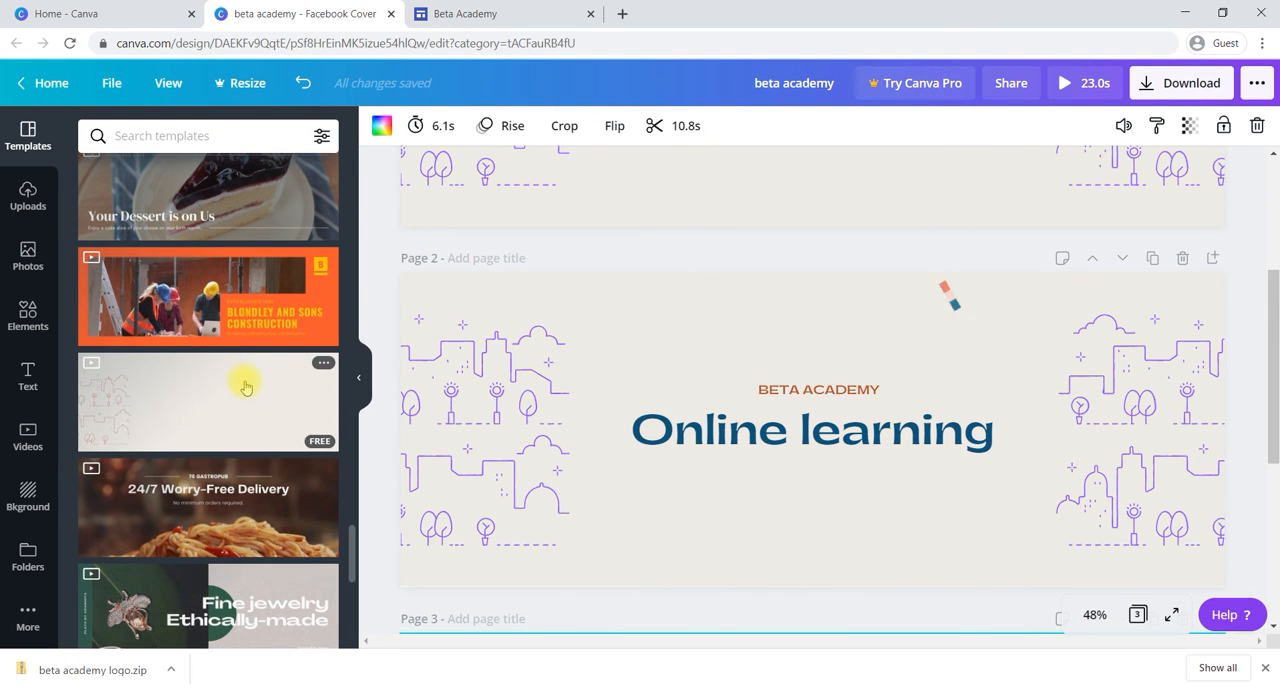
pyautogui.scroll(-3, 245, 387)
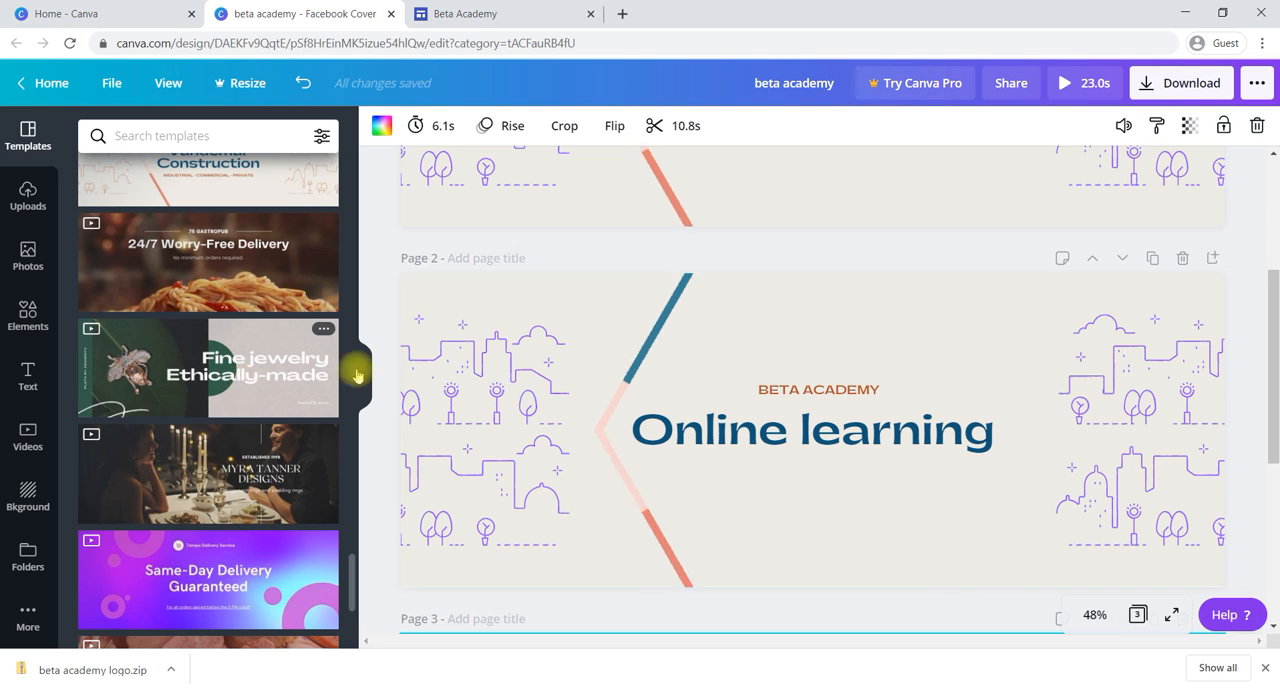
pyautogui.click(731, 436)
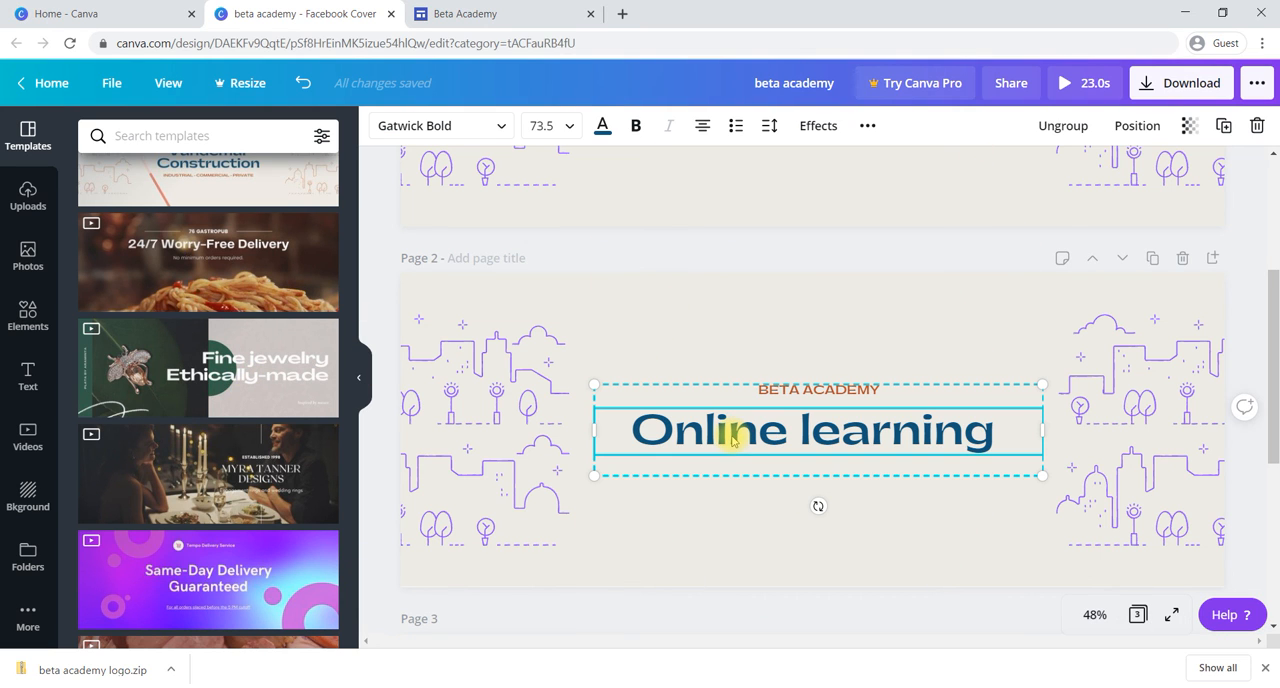
pyautogui.doubleClick(731, 436)
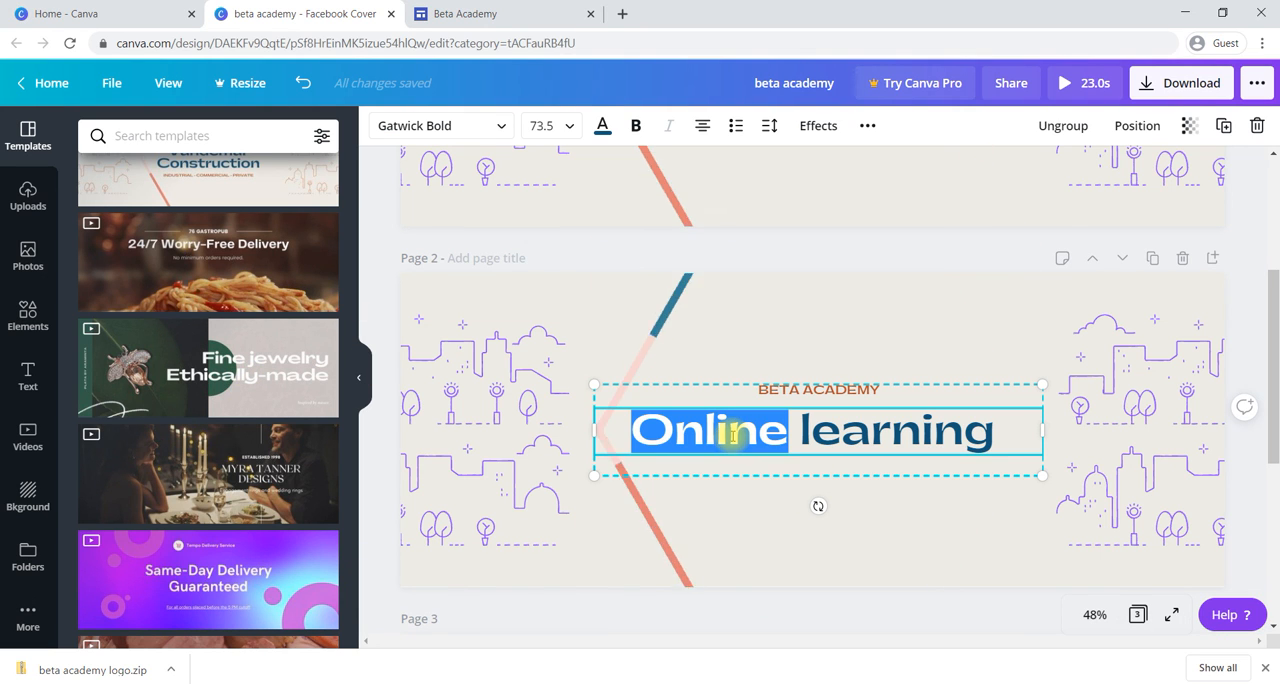
pyautogui.click(800, 434)
pyautogui.click(722, 512)
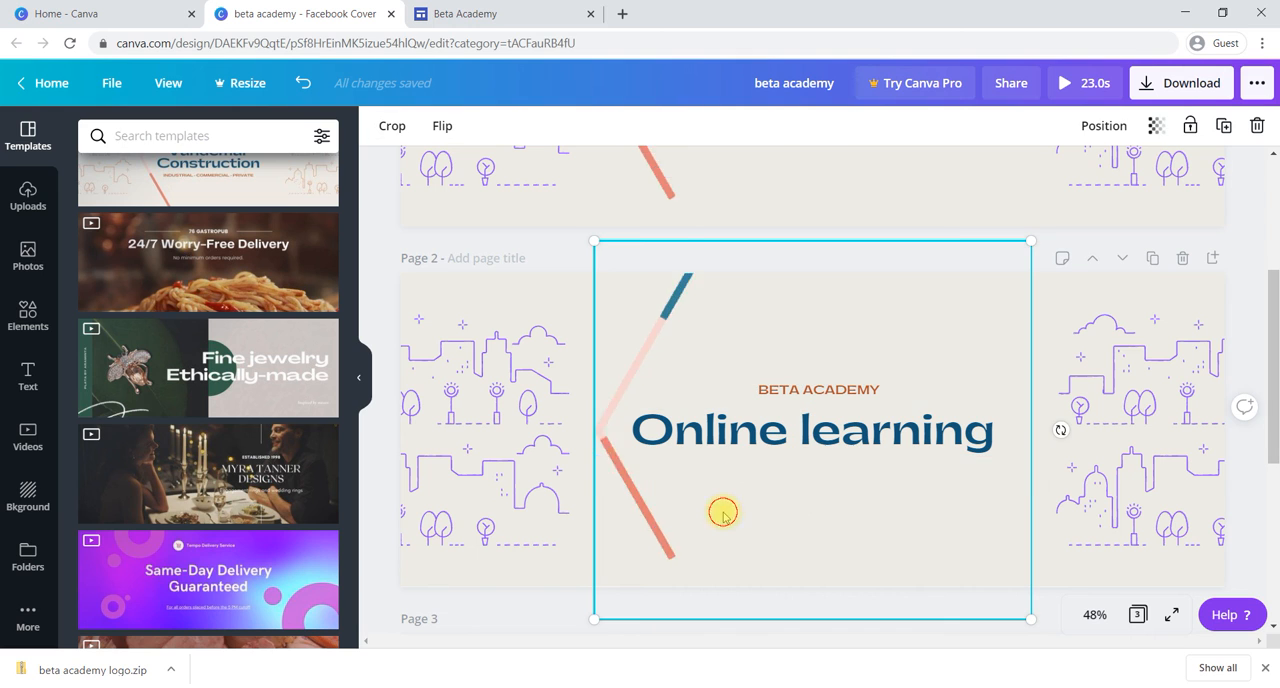
pyautogui.scroll(1, 562, 267)
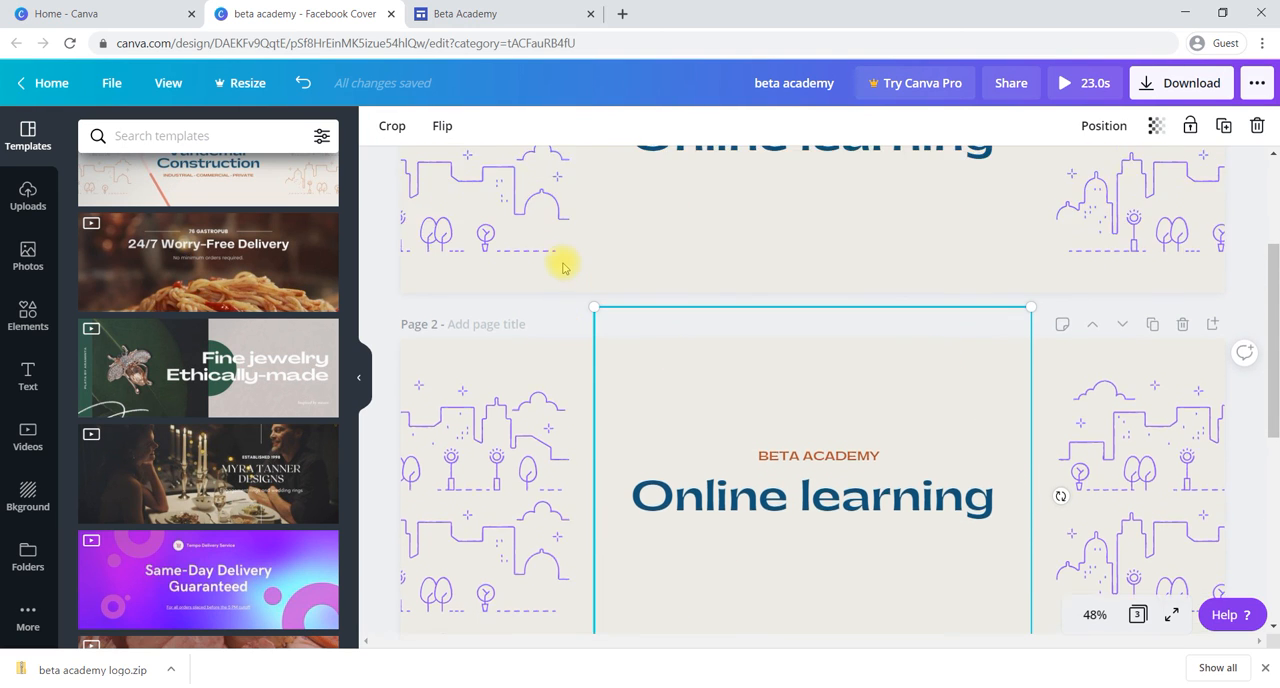
pyautogui.scroll(3, 562, 267)
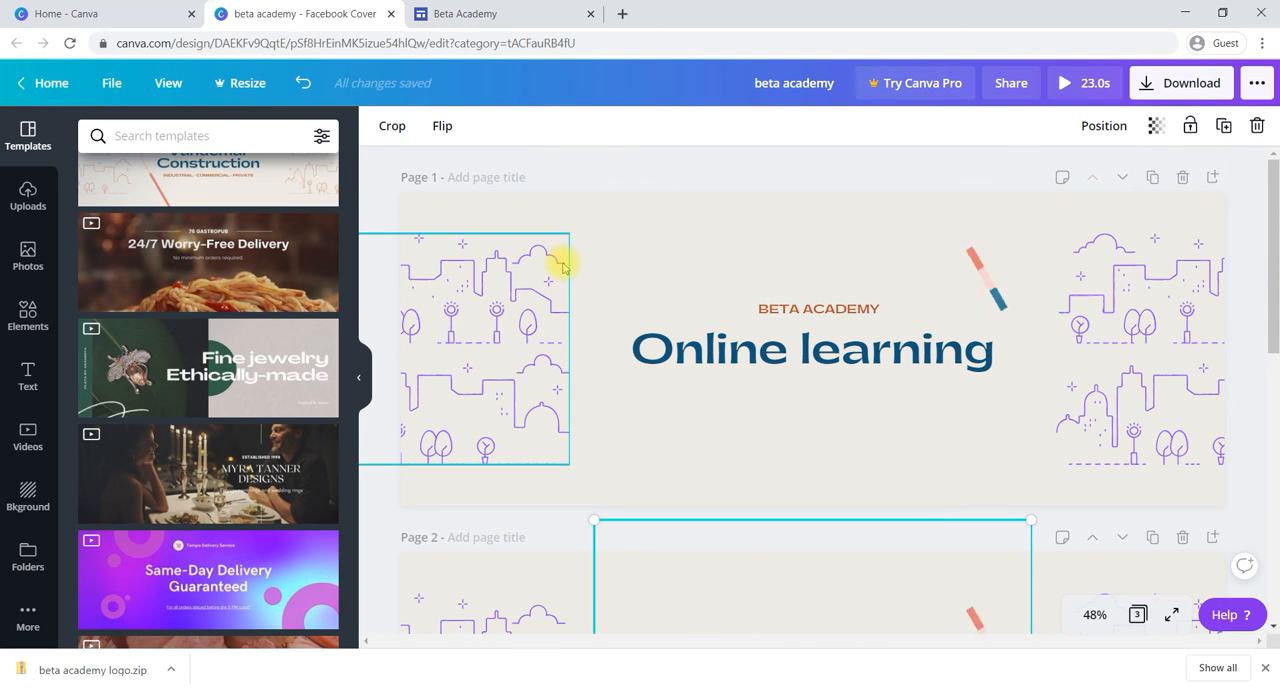